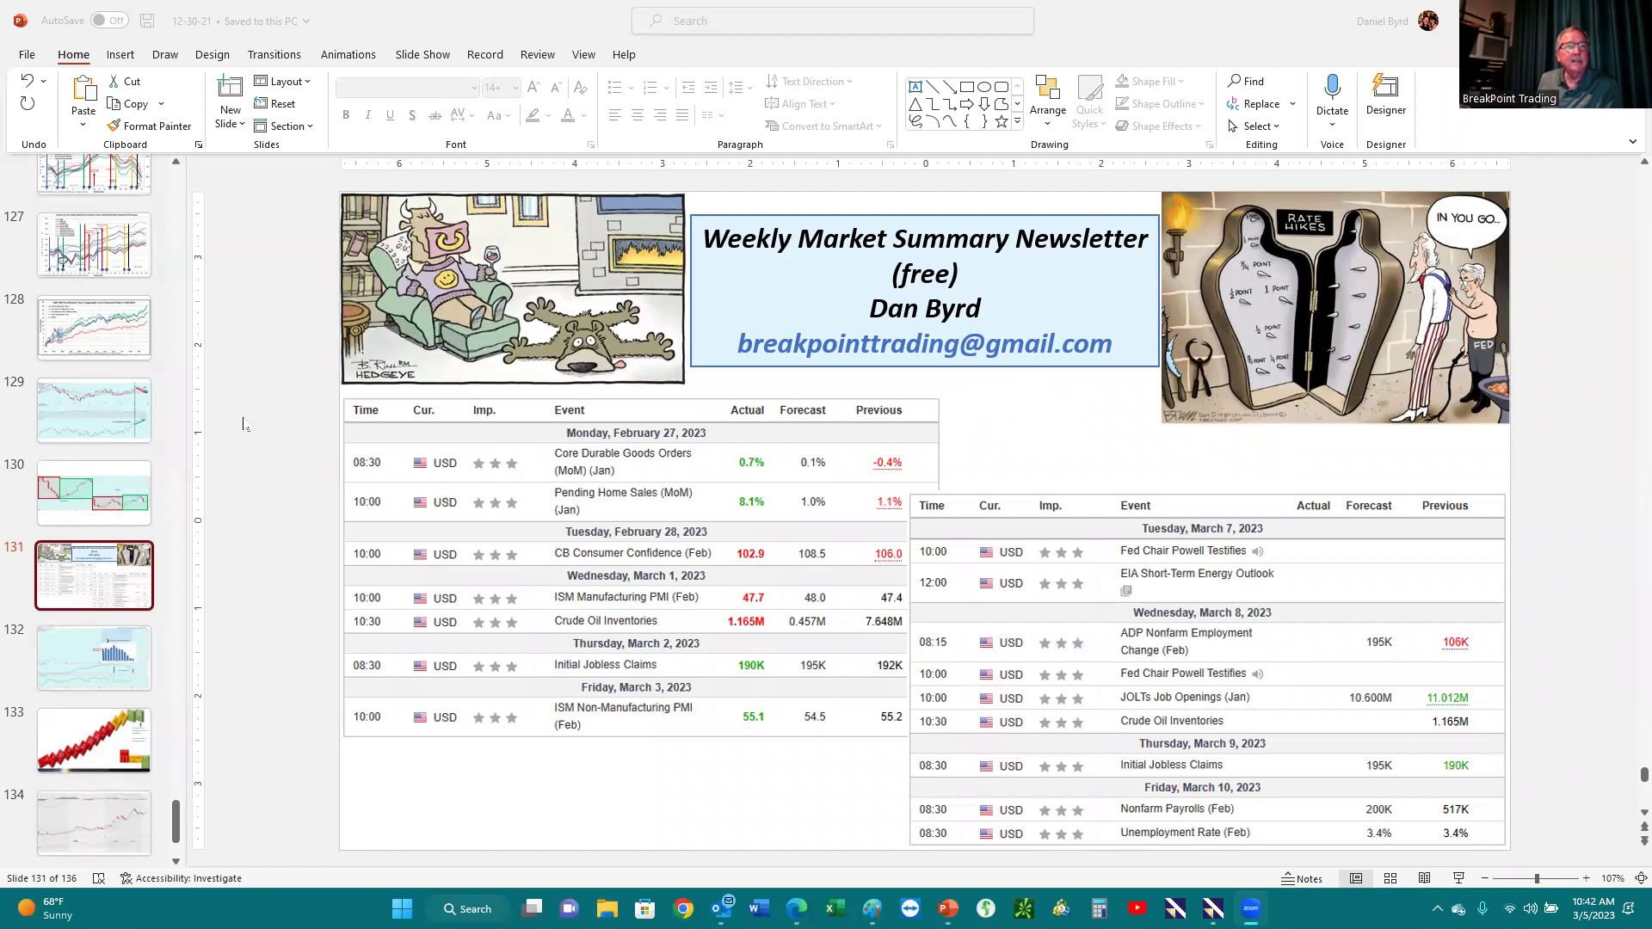
Switch to the StockCharts $SPX chart in the browser and cancel the prompt to exit ChartNotes
mouse_move(797, 908)
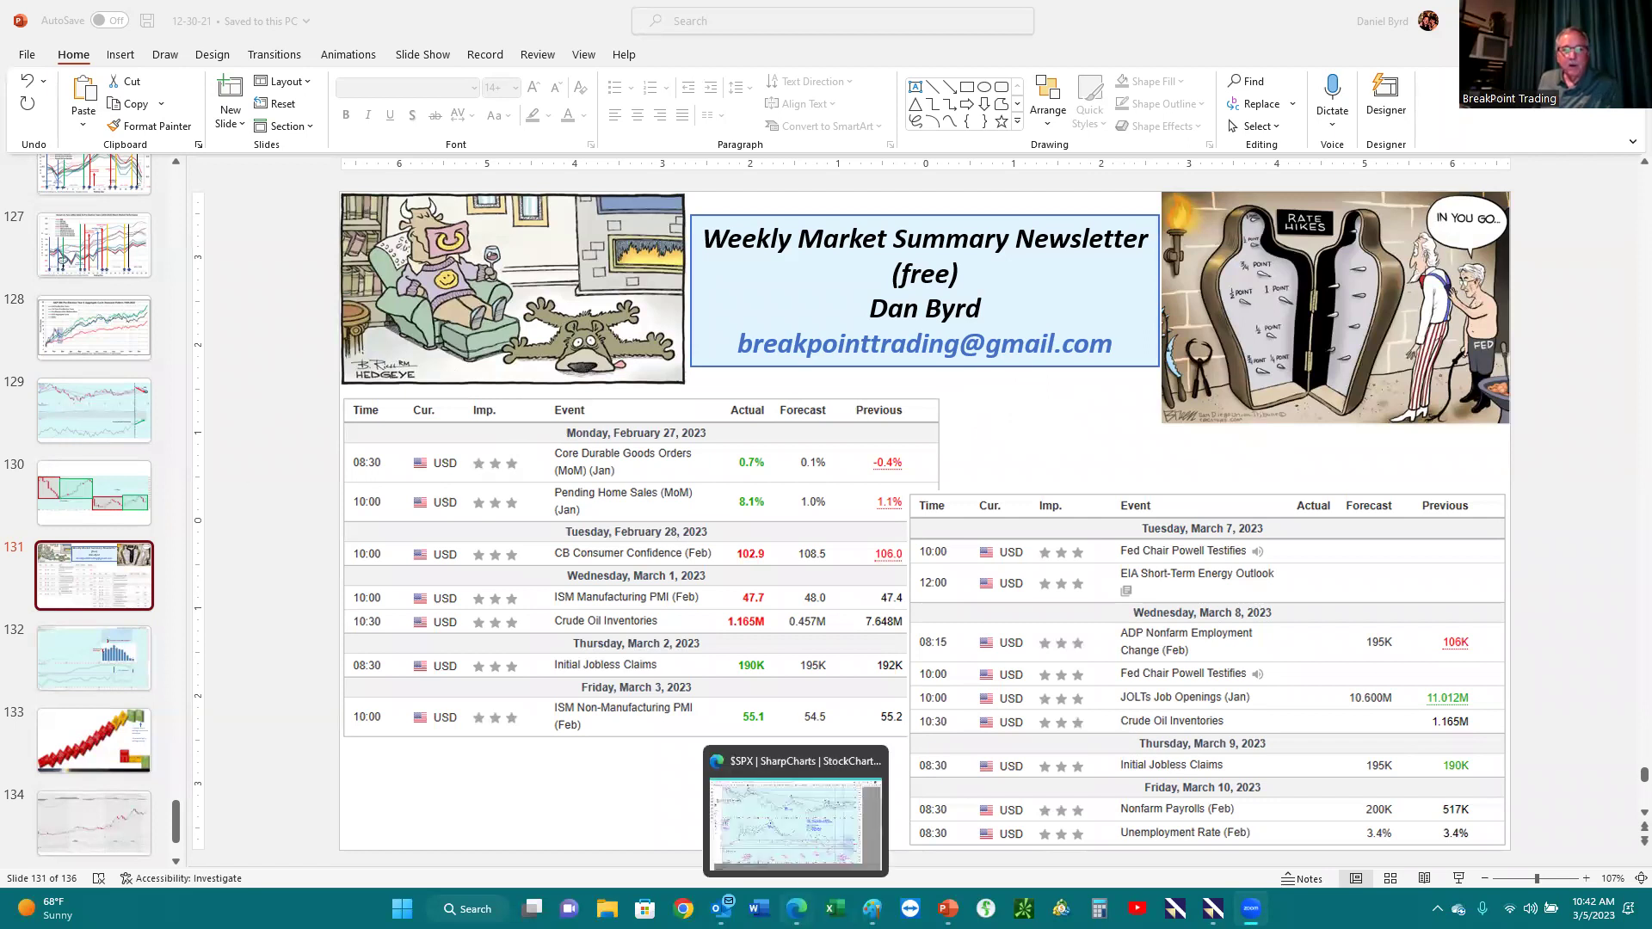
left_click(846, 833)
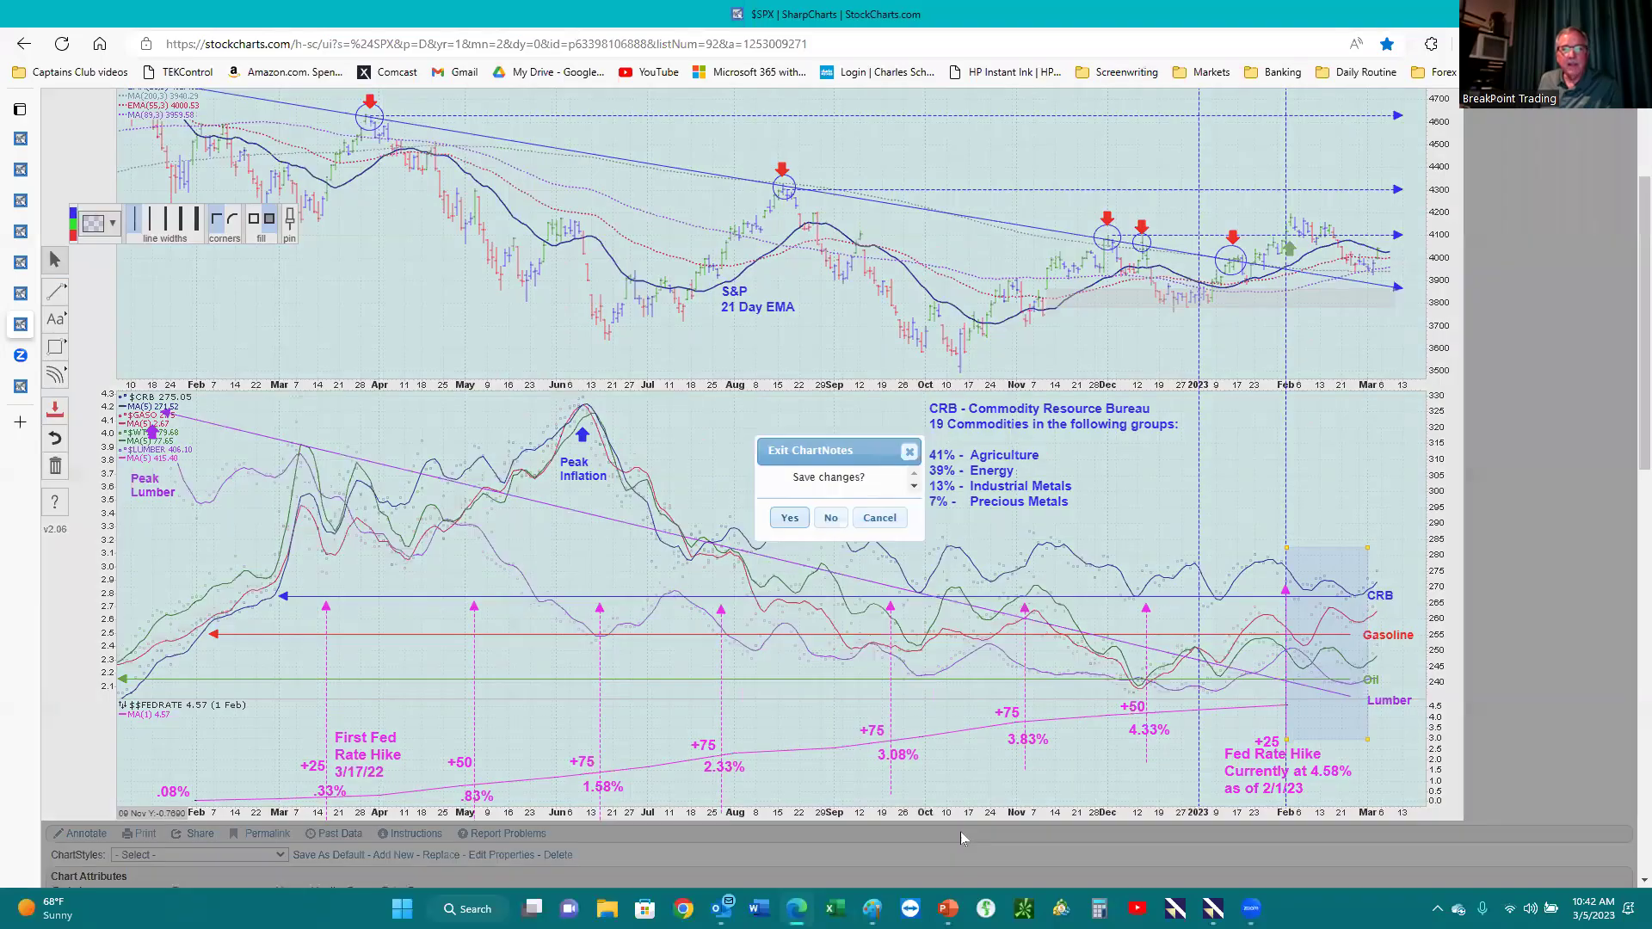
left_click(875, 521)
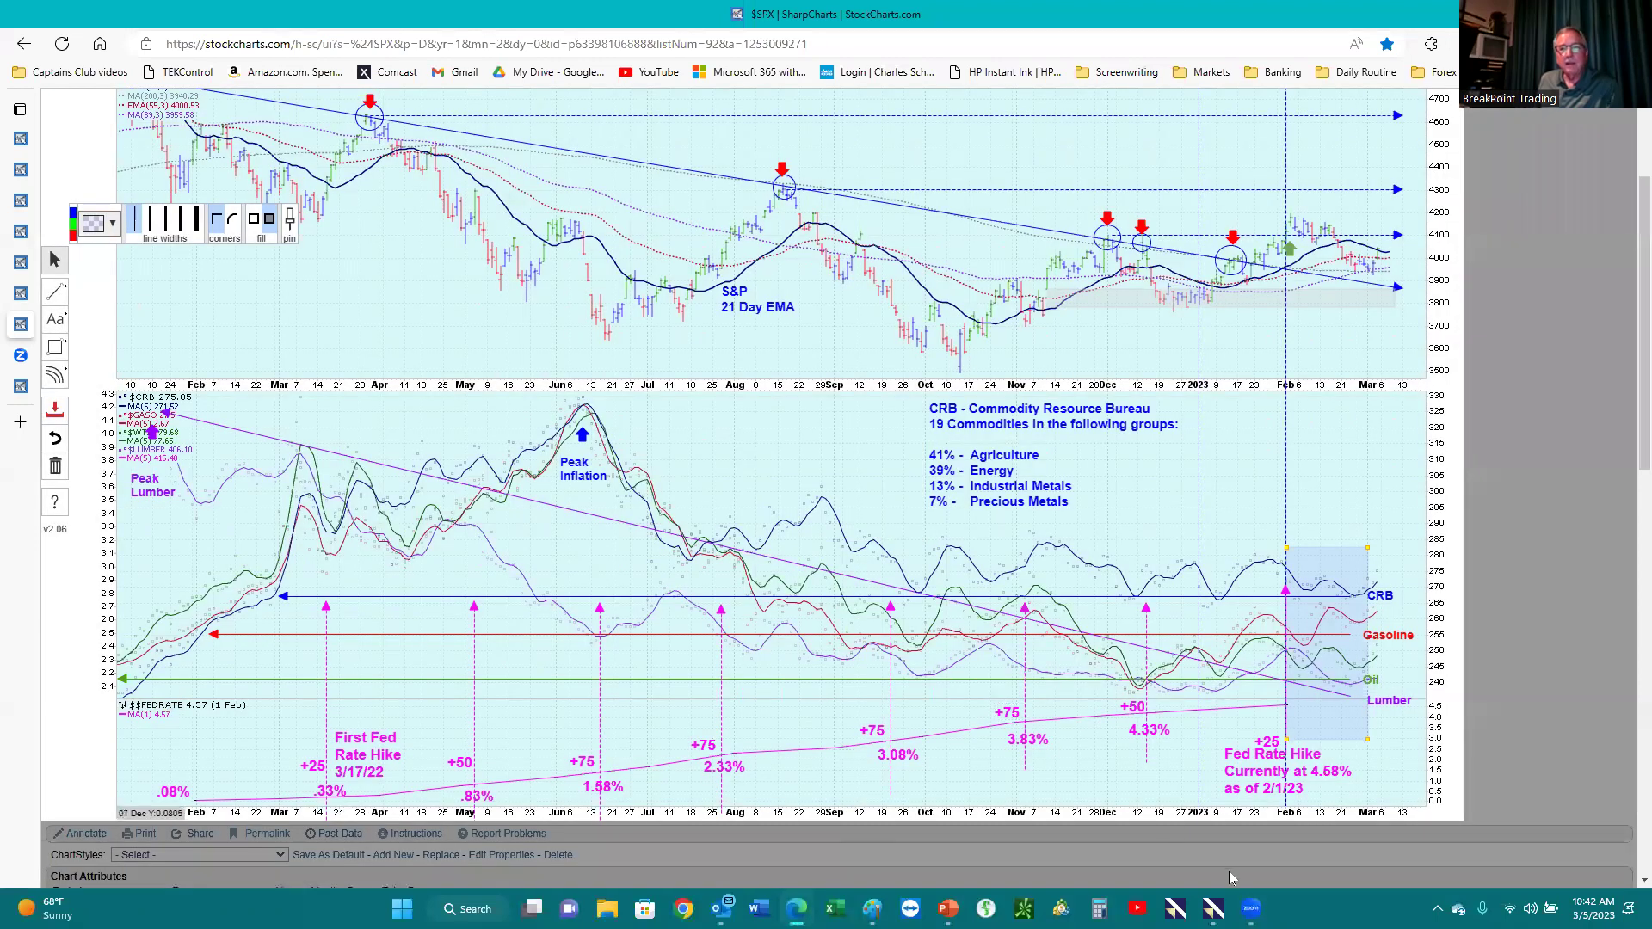
Switch to VectorVest 7 and open the "Dividend - Aristocrats - 1-3-23" portfolio from My Portfolios
left_click(1213, 907)
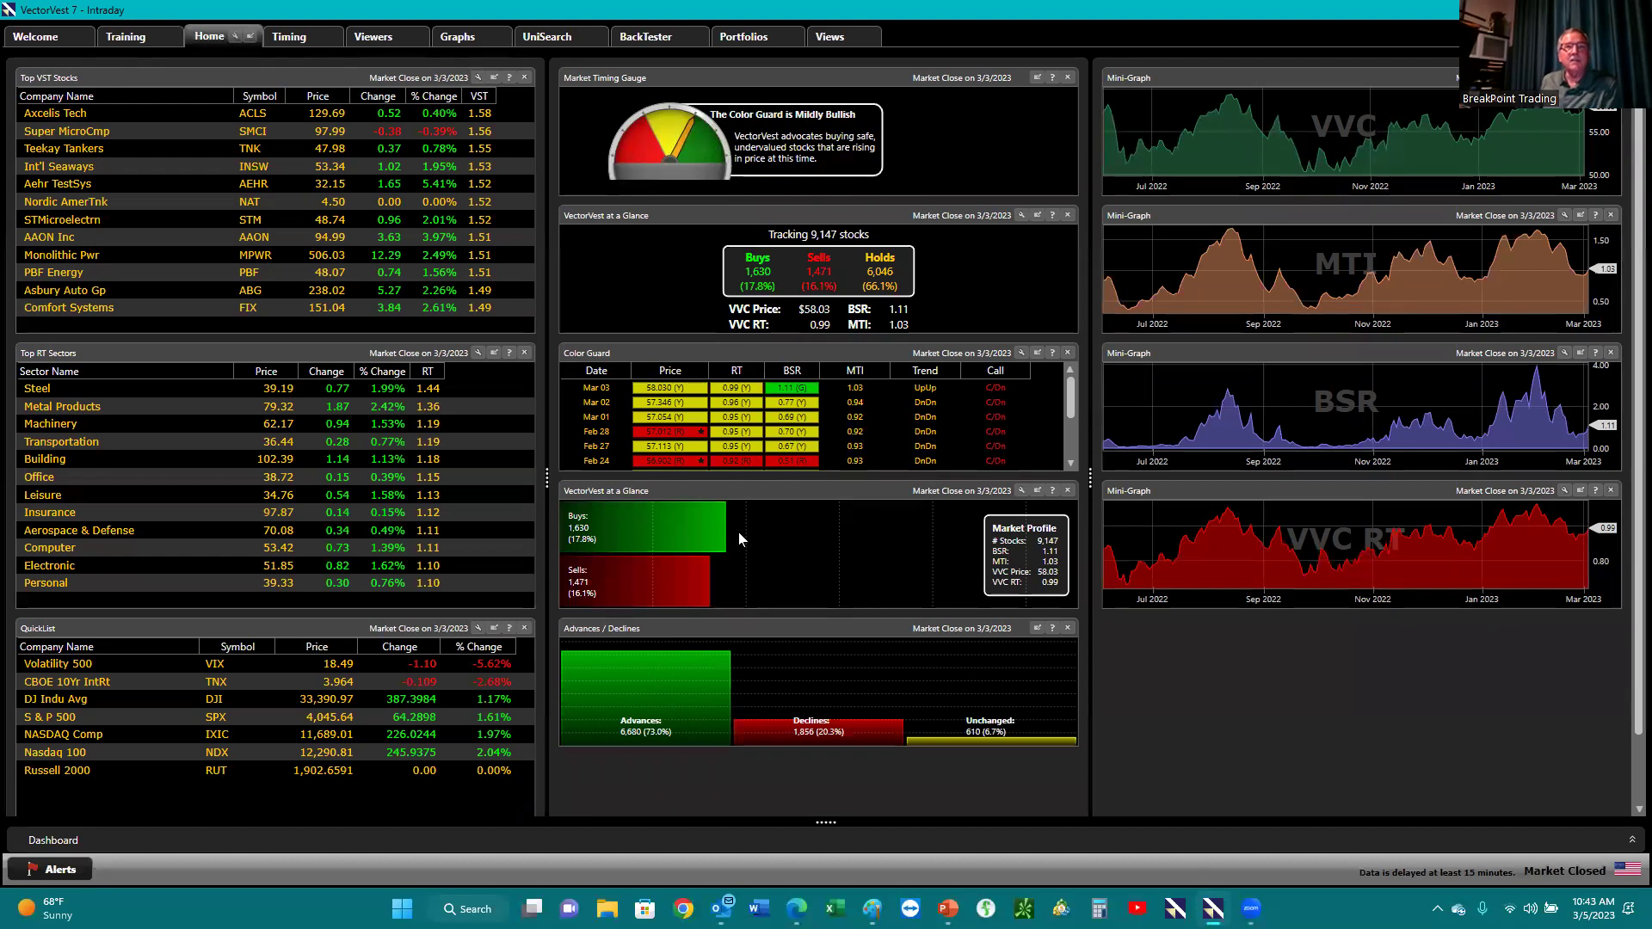
left_click(762, 37)
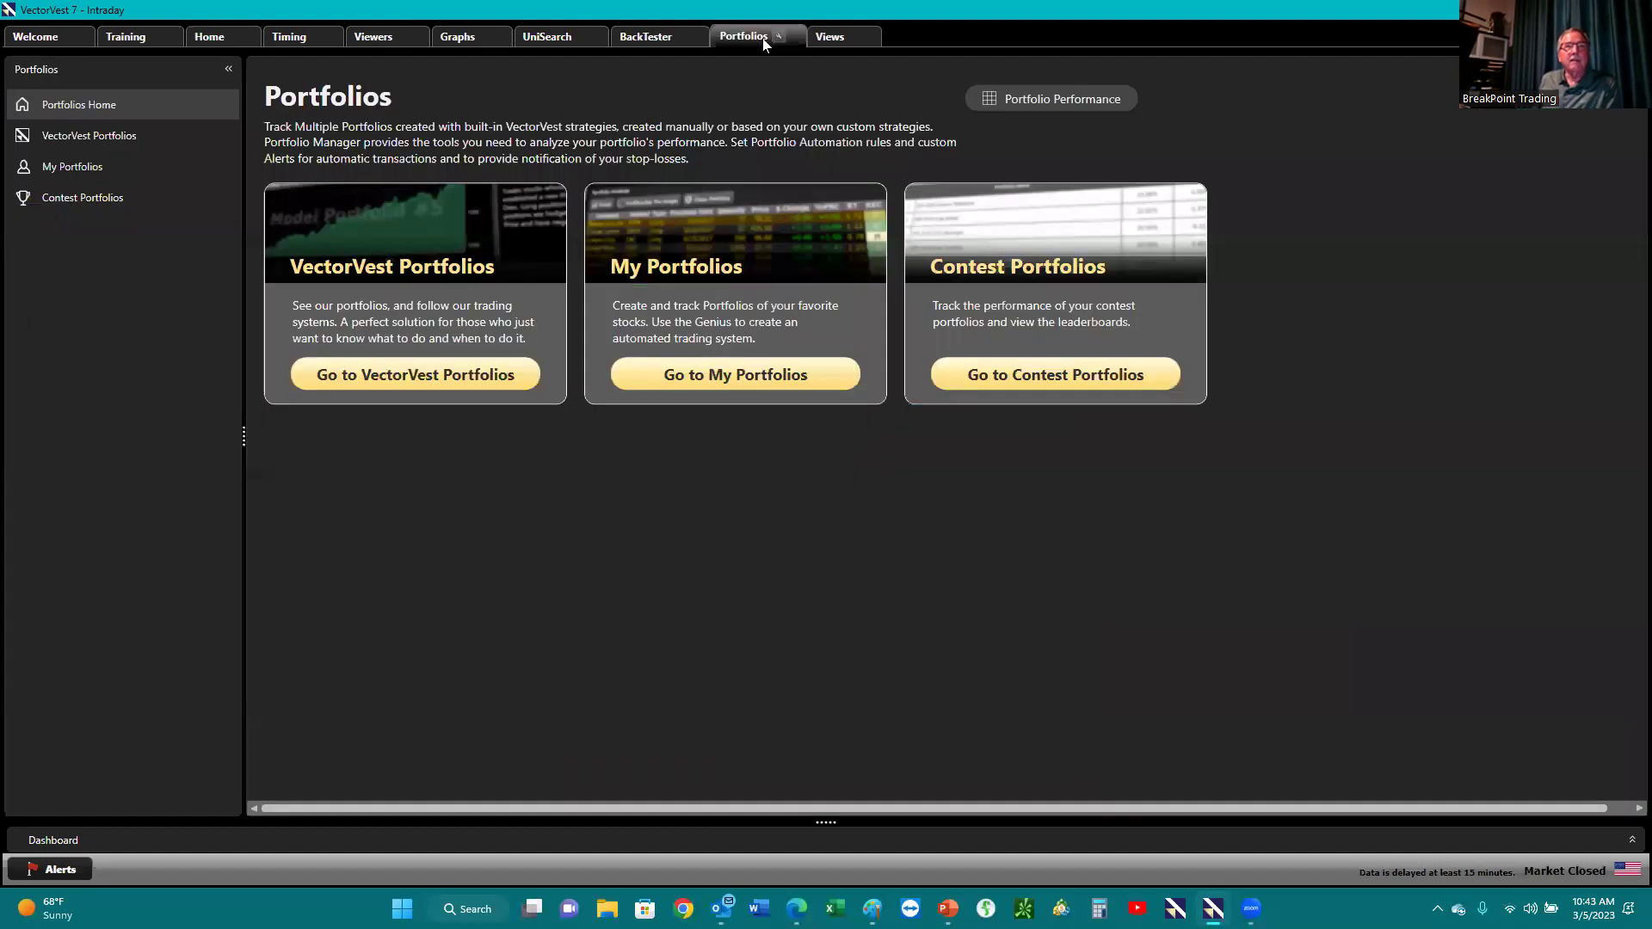
left_click(728, 375)
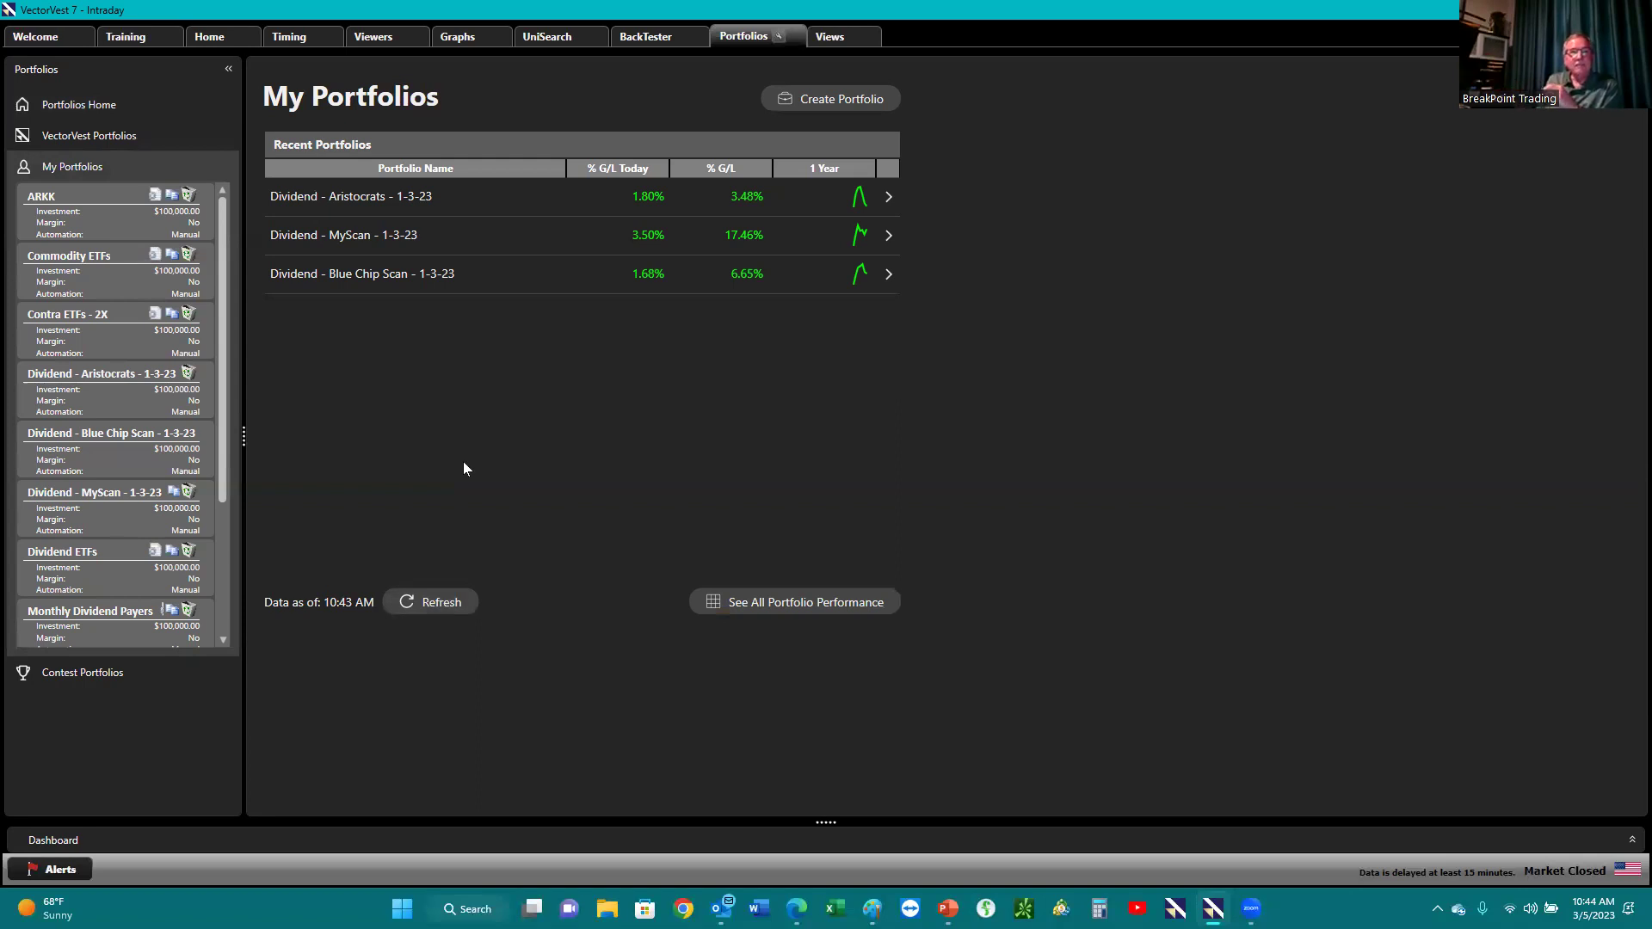
left_click(115, 392)
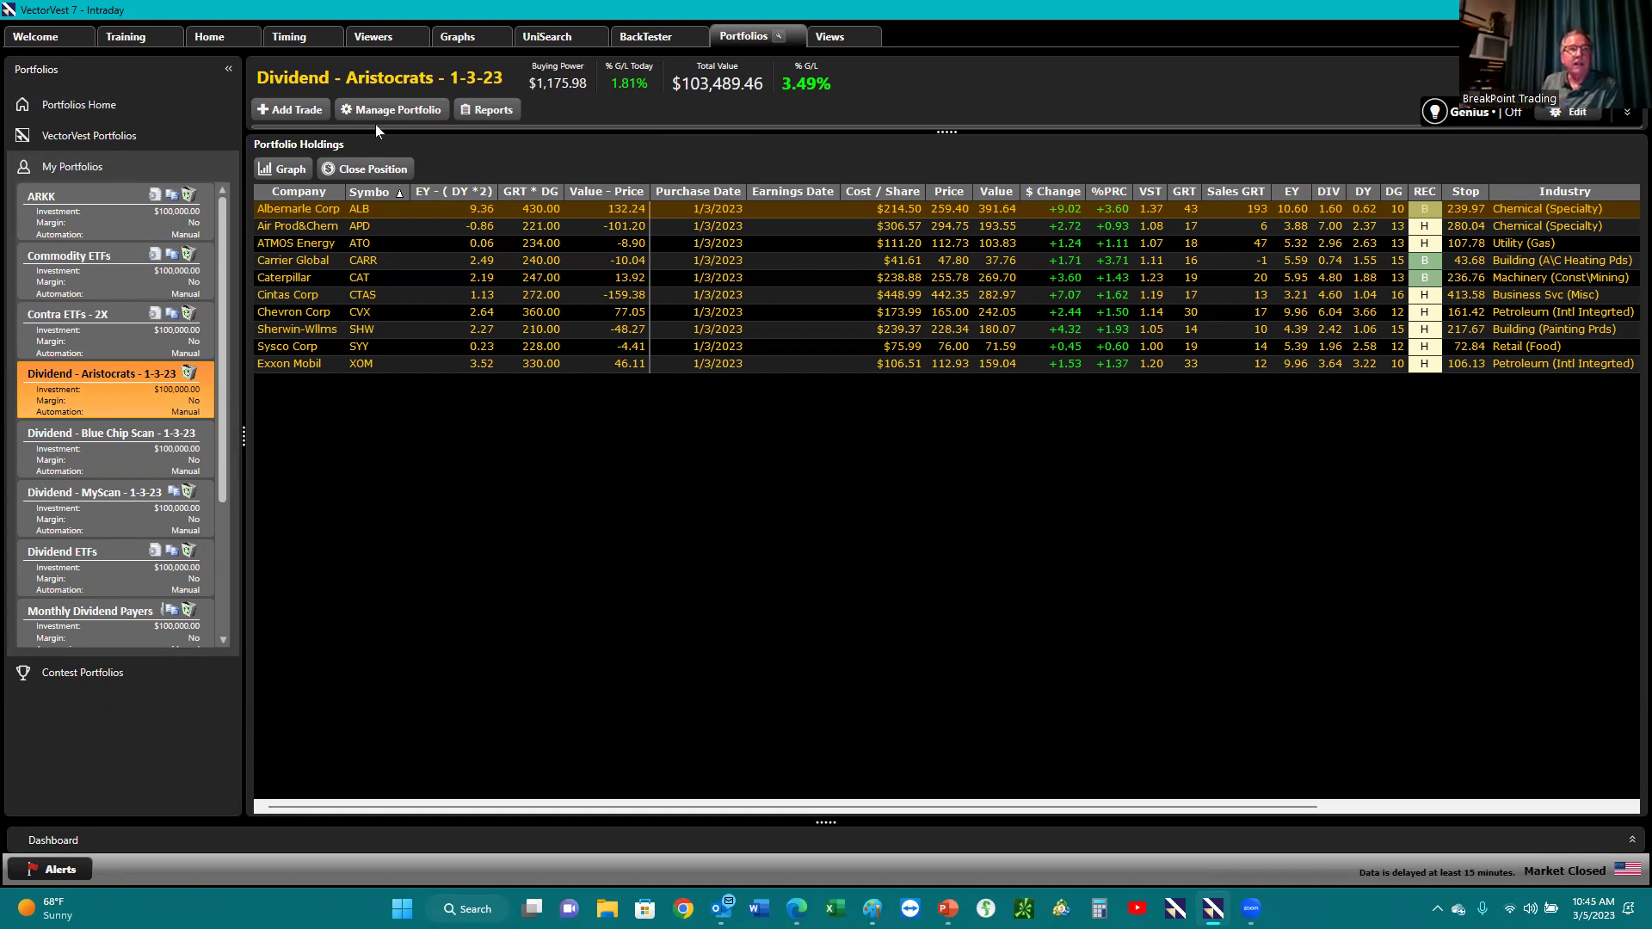
Collapse the portfolio list to examine gain per share for the Sherwin-Wllms and Air Prod&Chem holdings, and restore the list
left_click(228, 69)
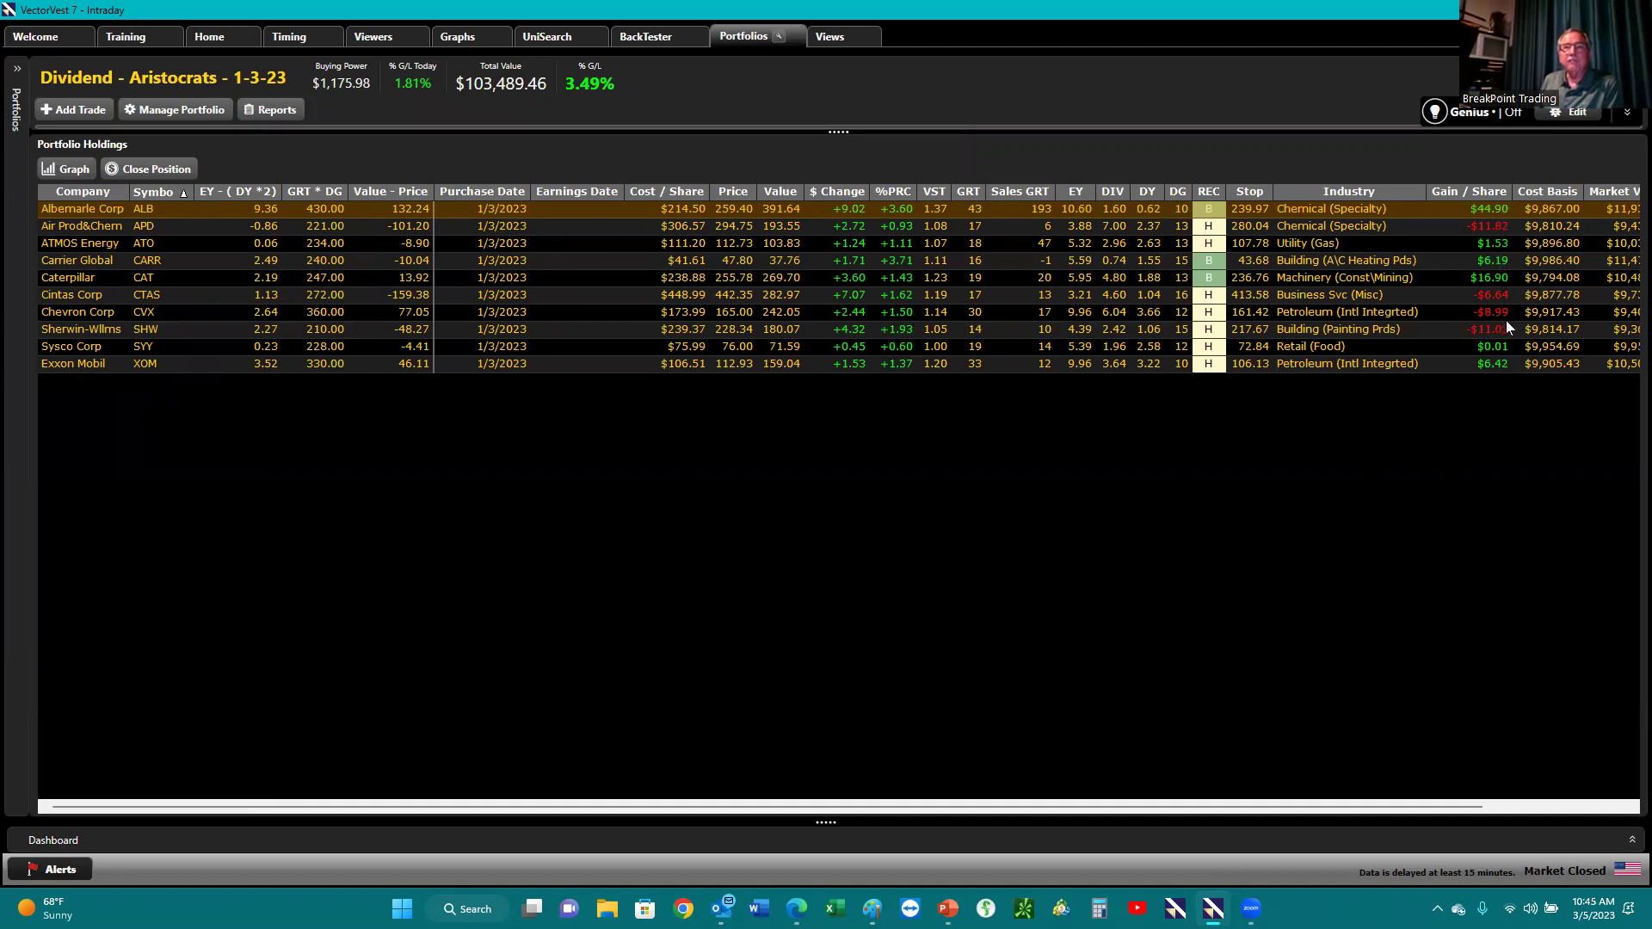
left_click(1449, 330)
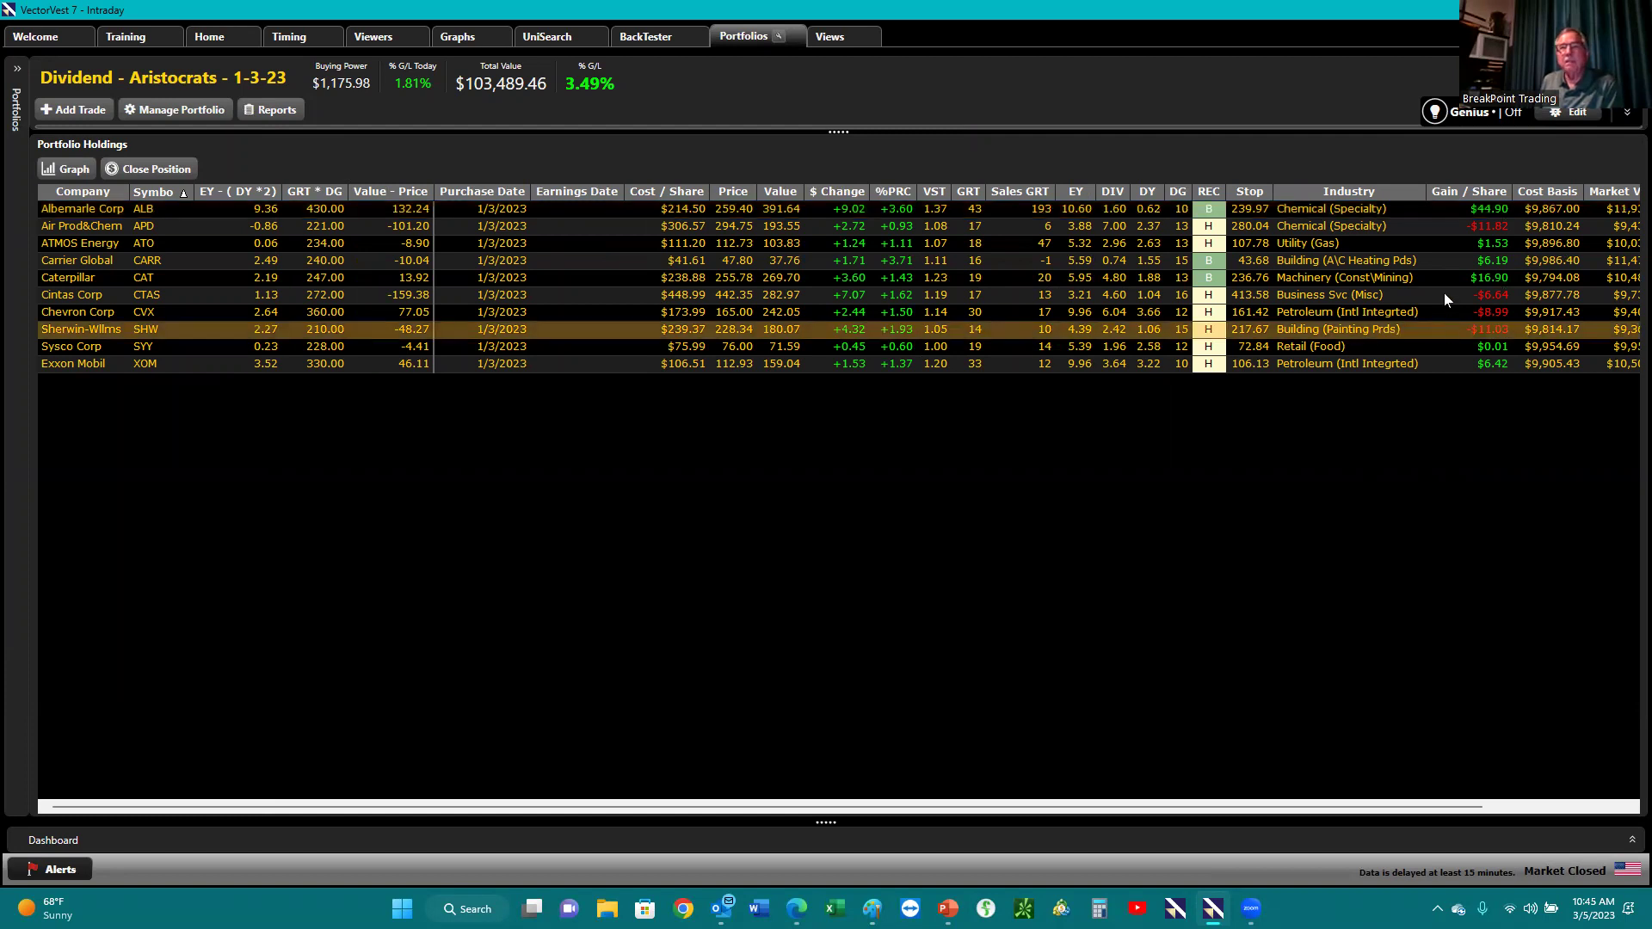
left_click(1433, 226)
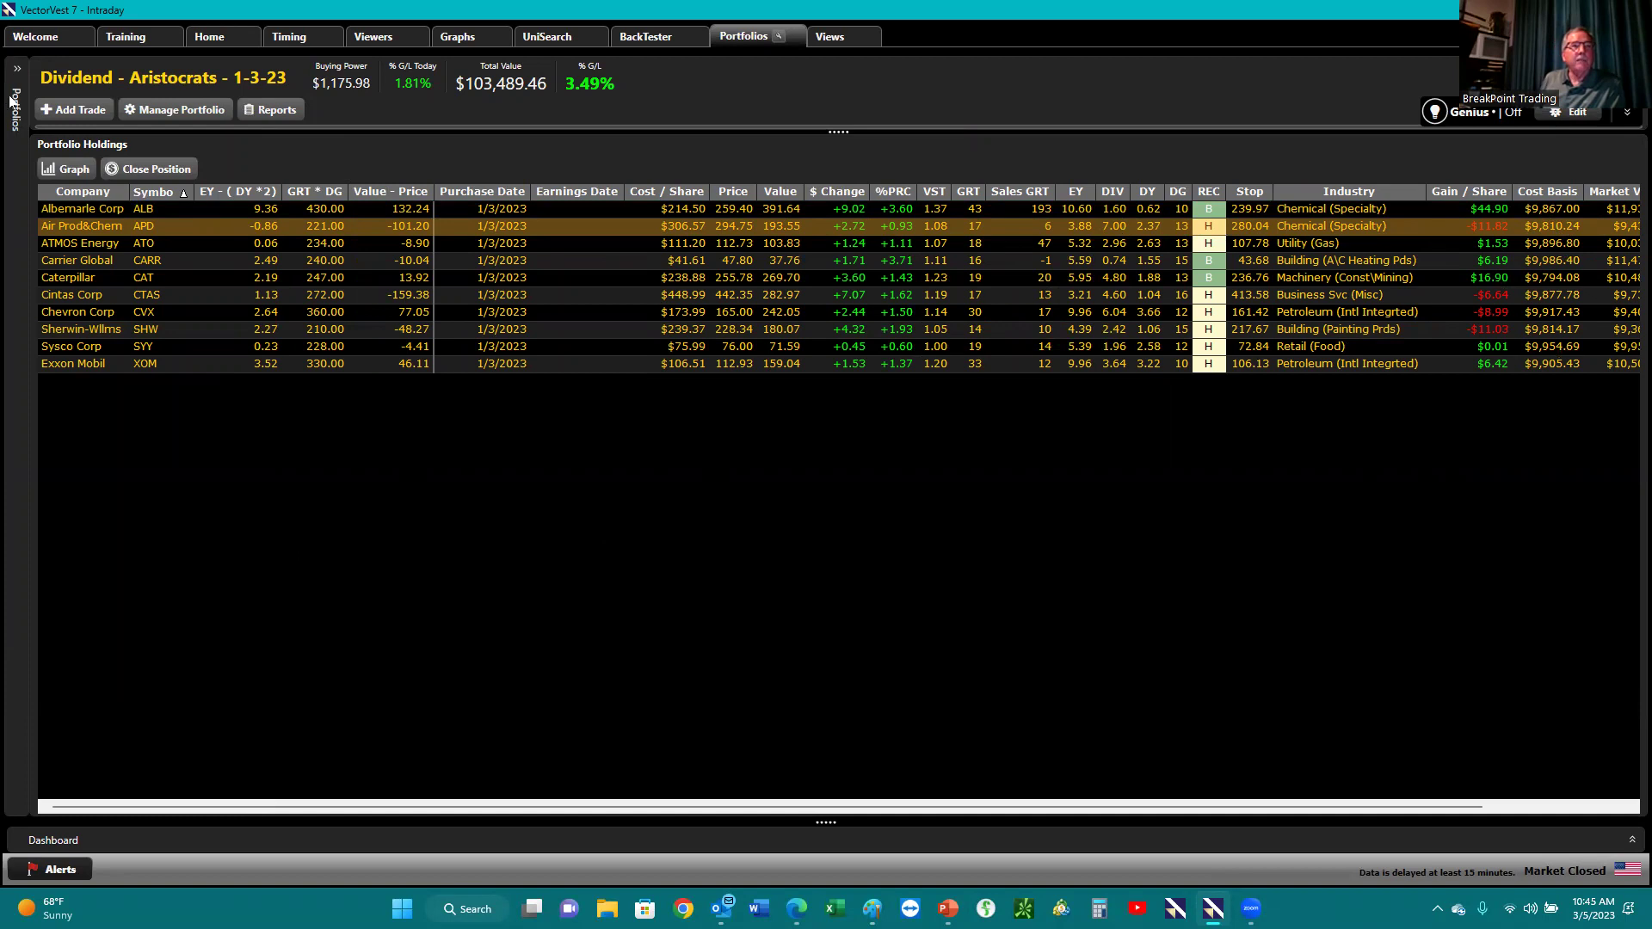
left_click(17, 68)
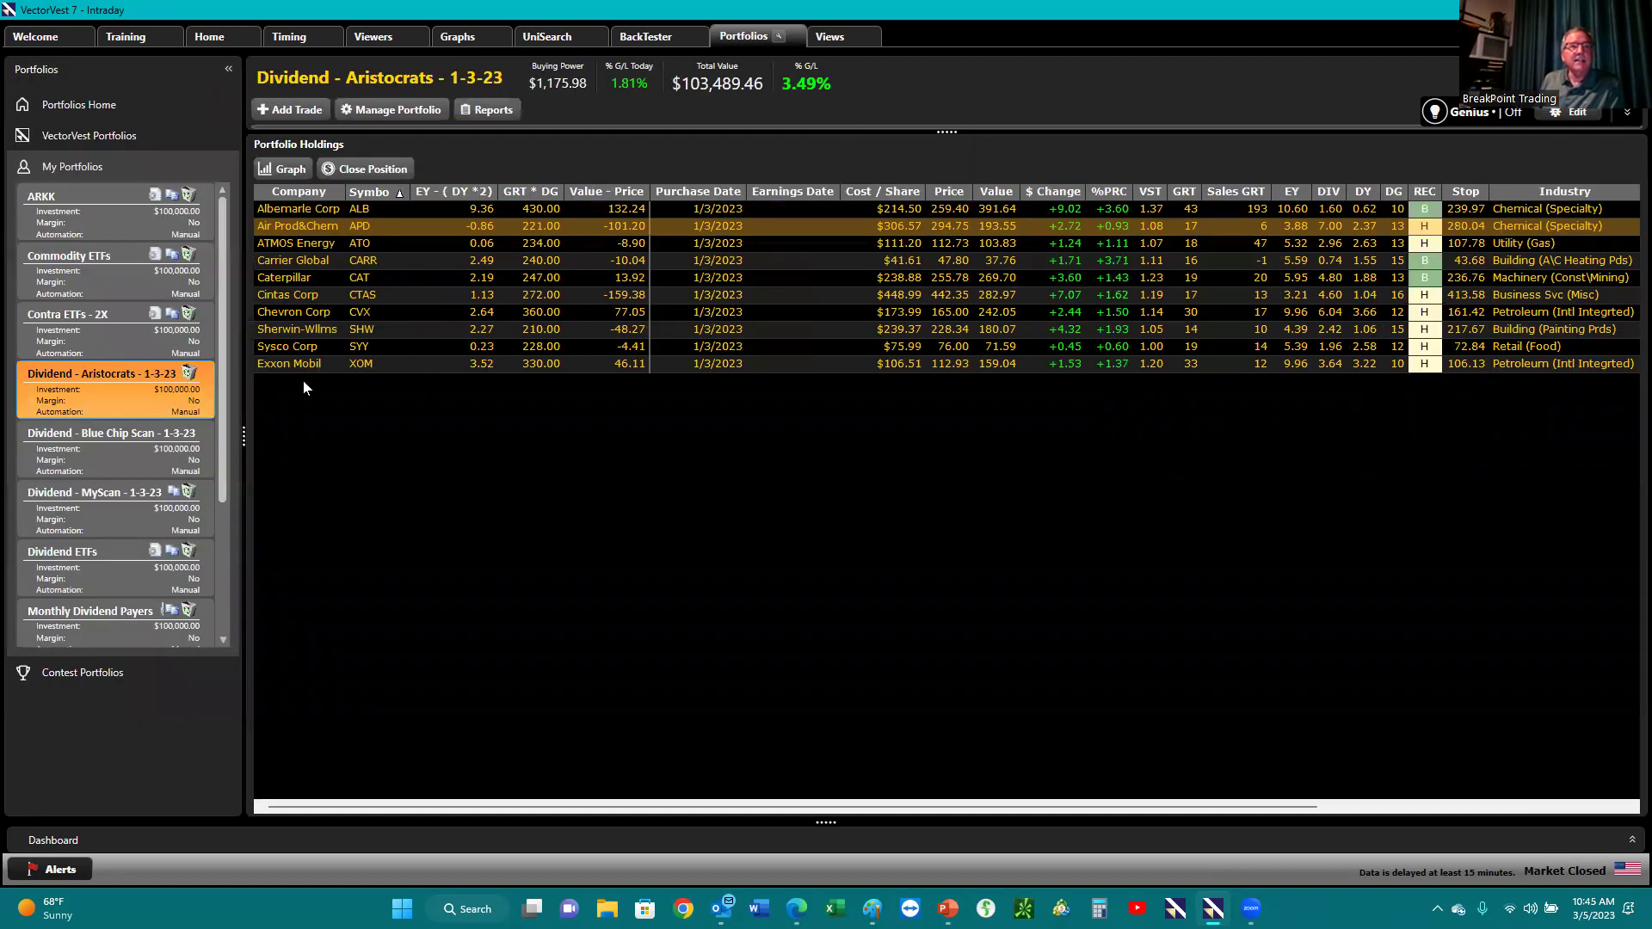
Review the holdings and performance of the "Dividend - Blue Chip Scan - 1-3-23" and "Dividend - MyScan - 1-3-23" portfolios
left_click(113, 449)
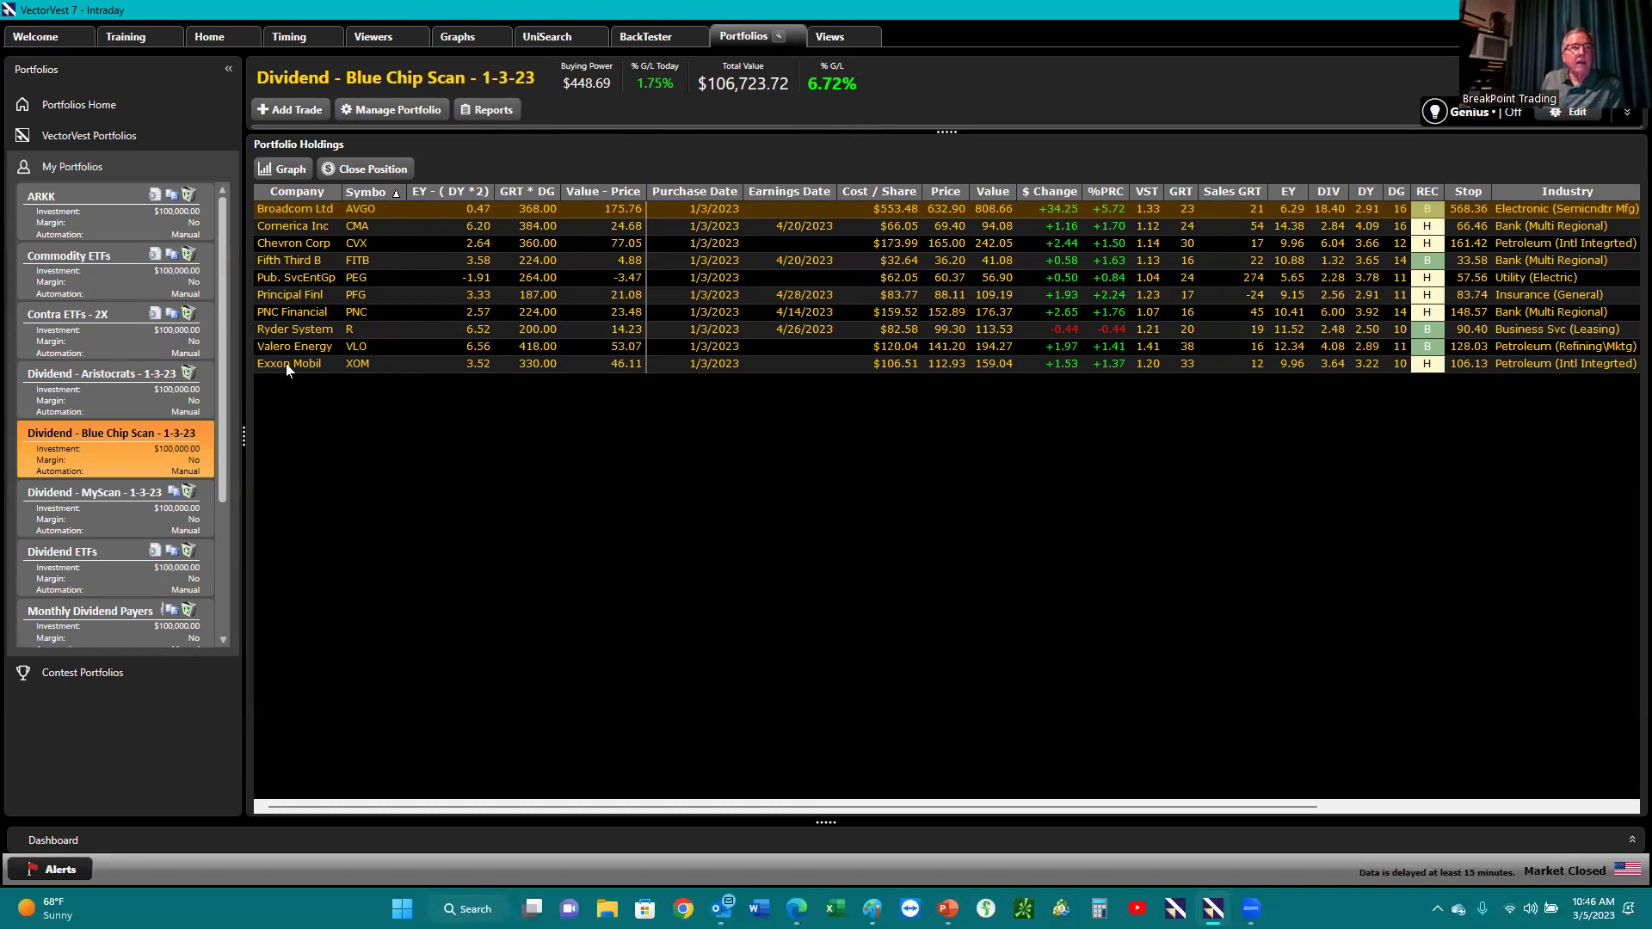
left_click(113, 510)
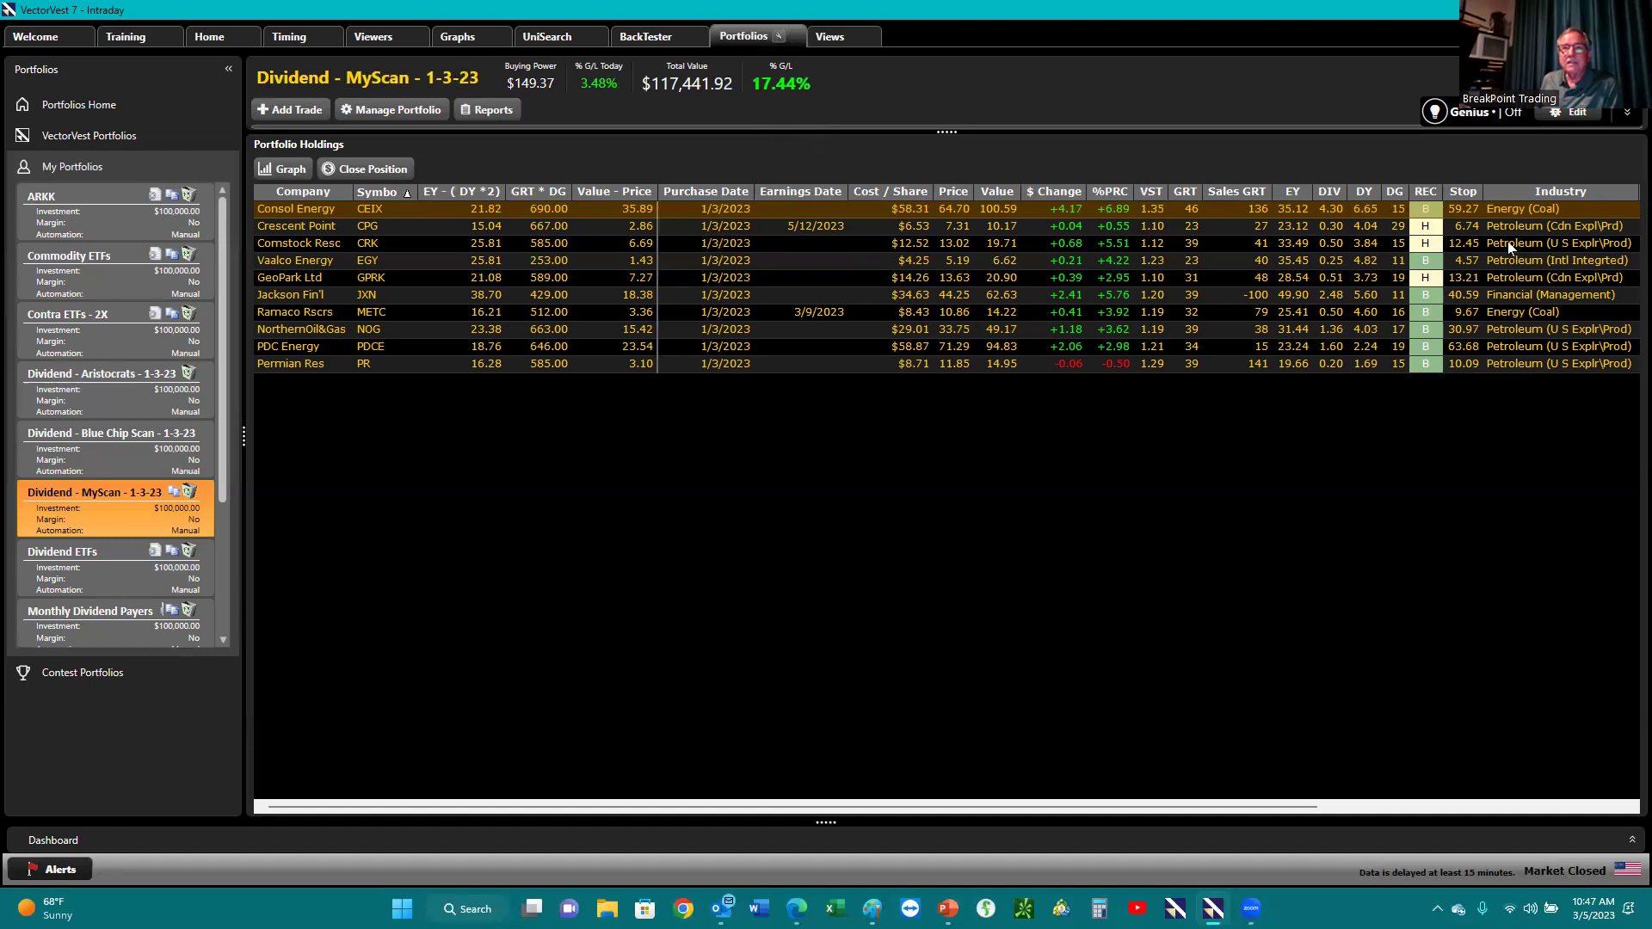
Compare the industries and overall gains of the Aristocrats, Blue Chip Scan and MyScan dividend portfolios in two passes, ending on MyScan
left_click(120, 392)
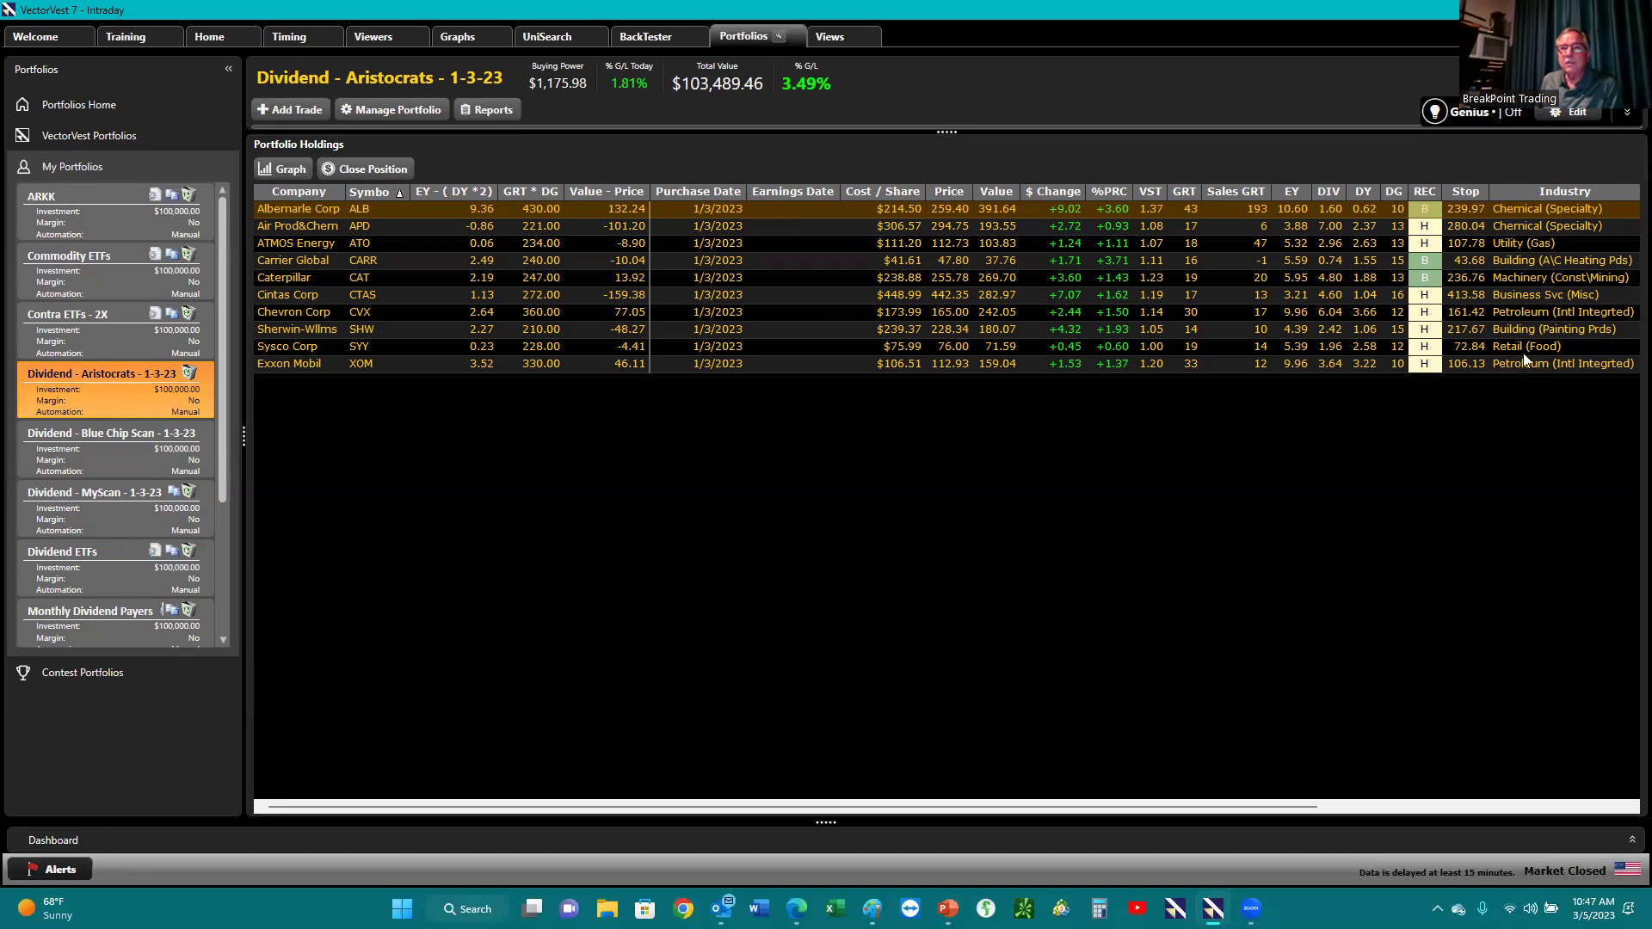
left_click(103, 454)
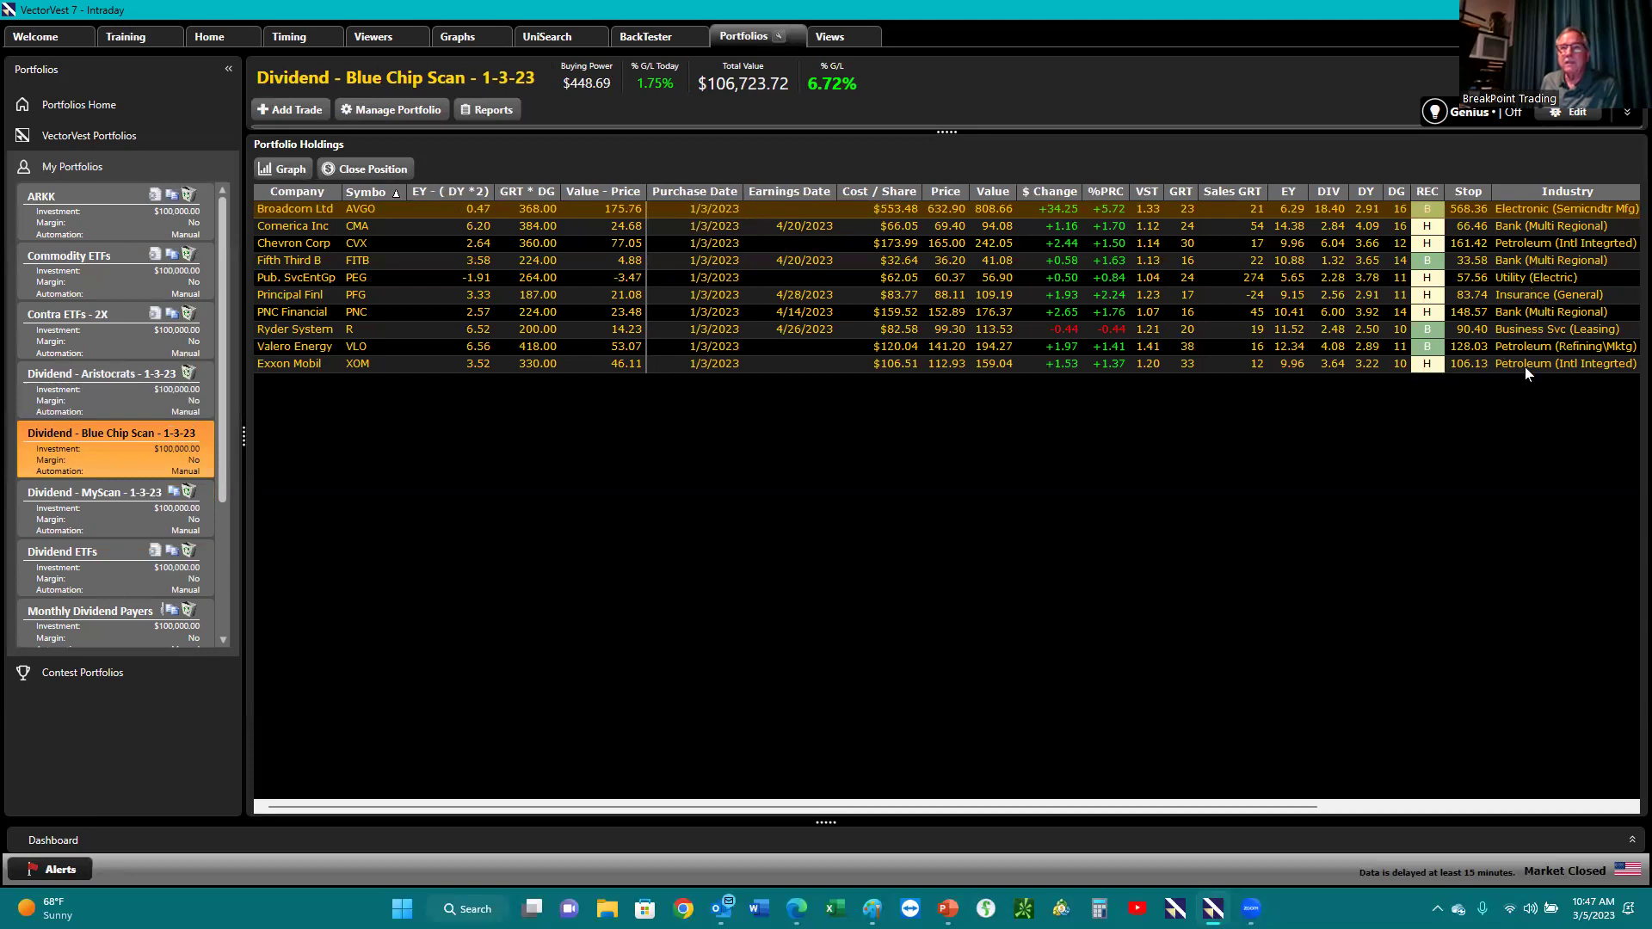
left_click(120, 513)
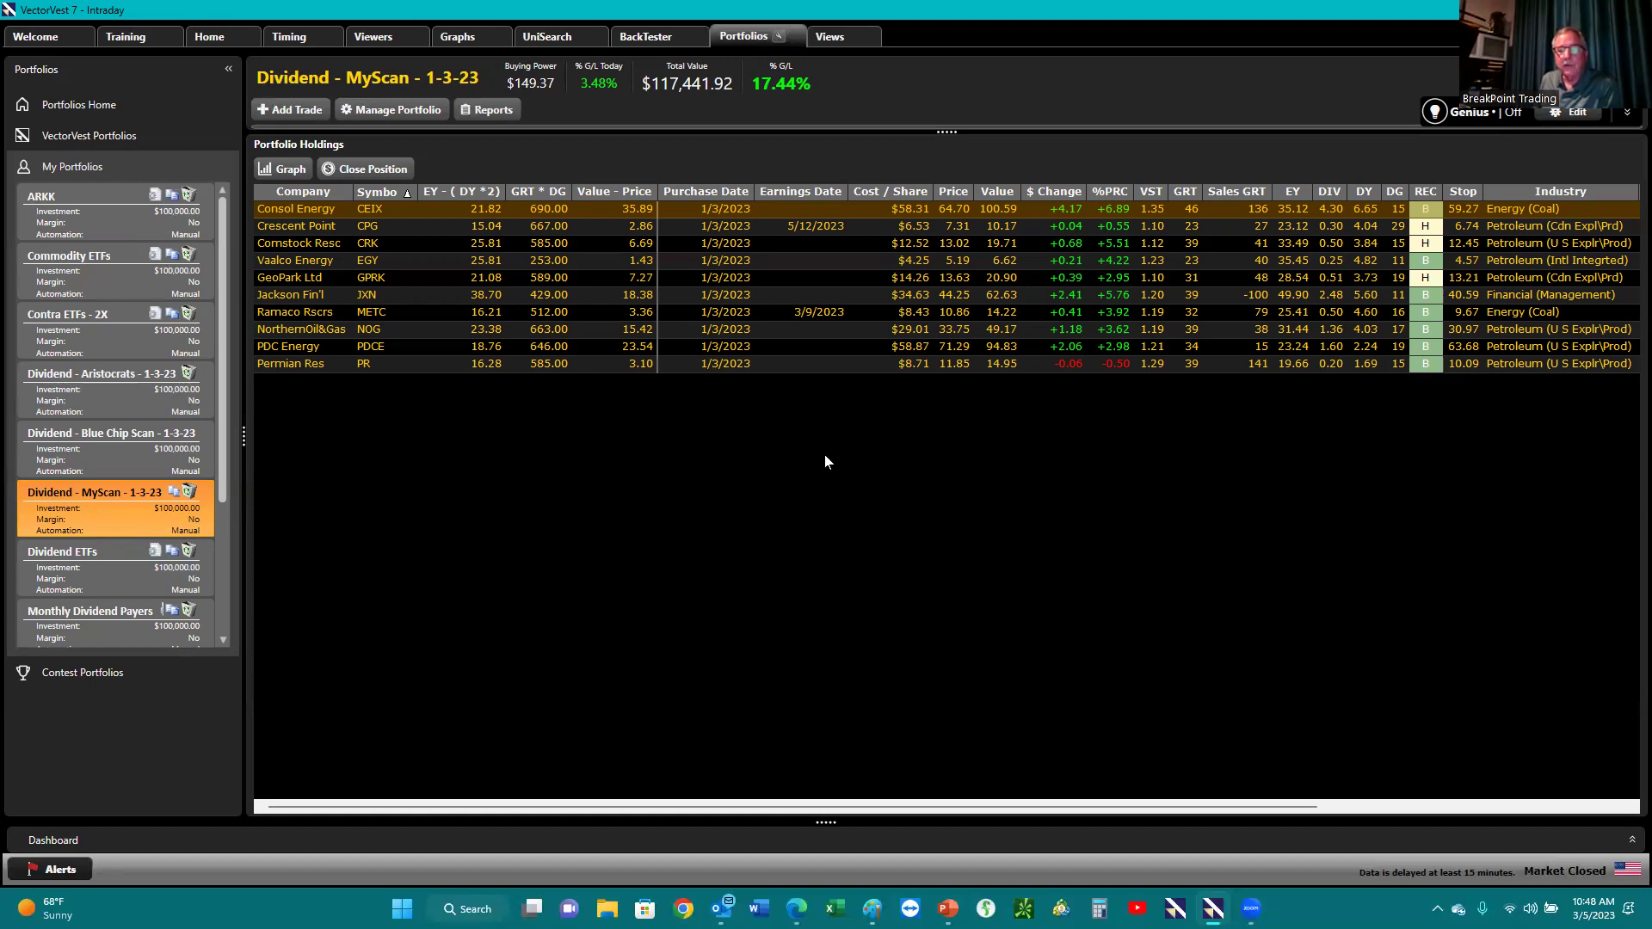
left_click(117, 399)
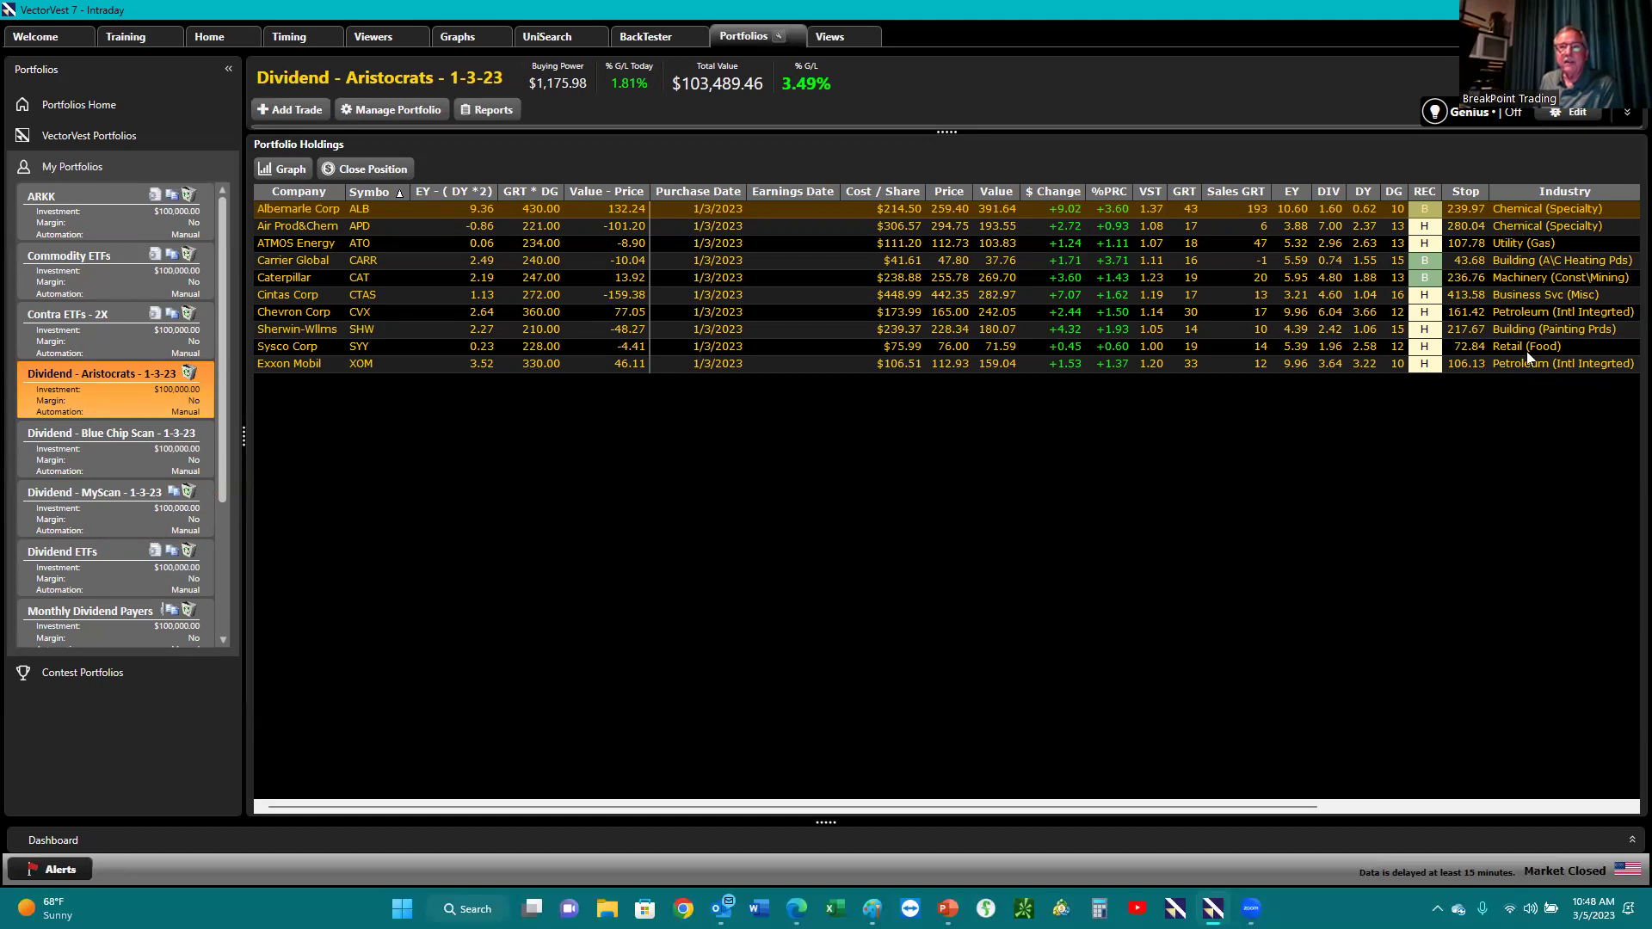
left_click(134, 448)
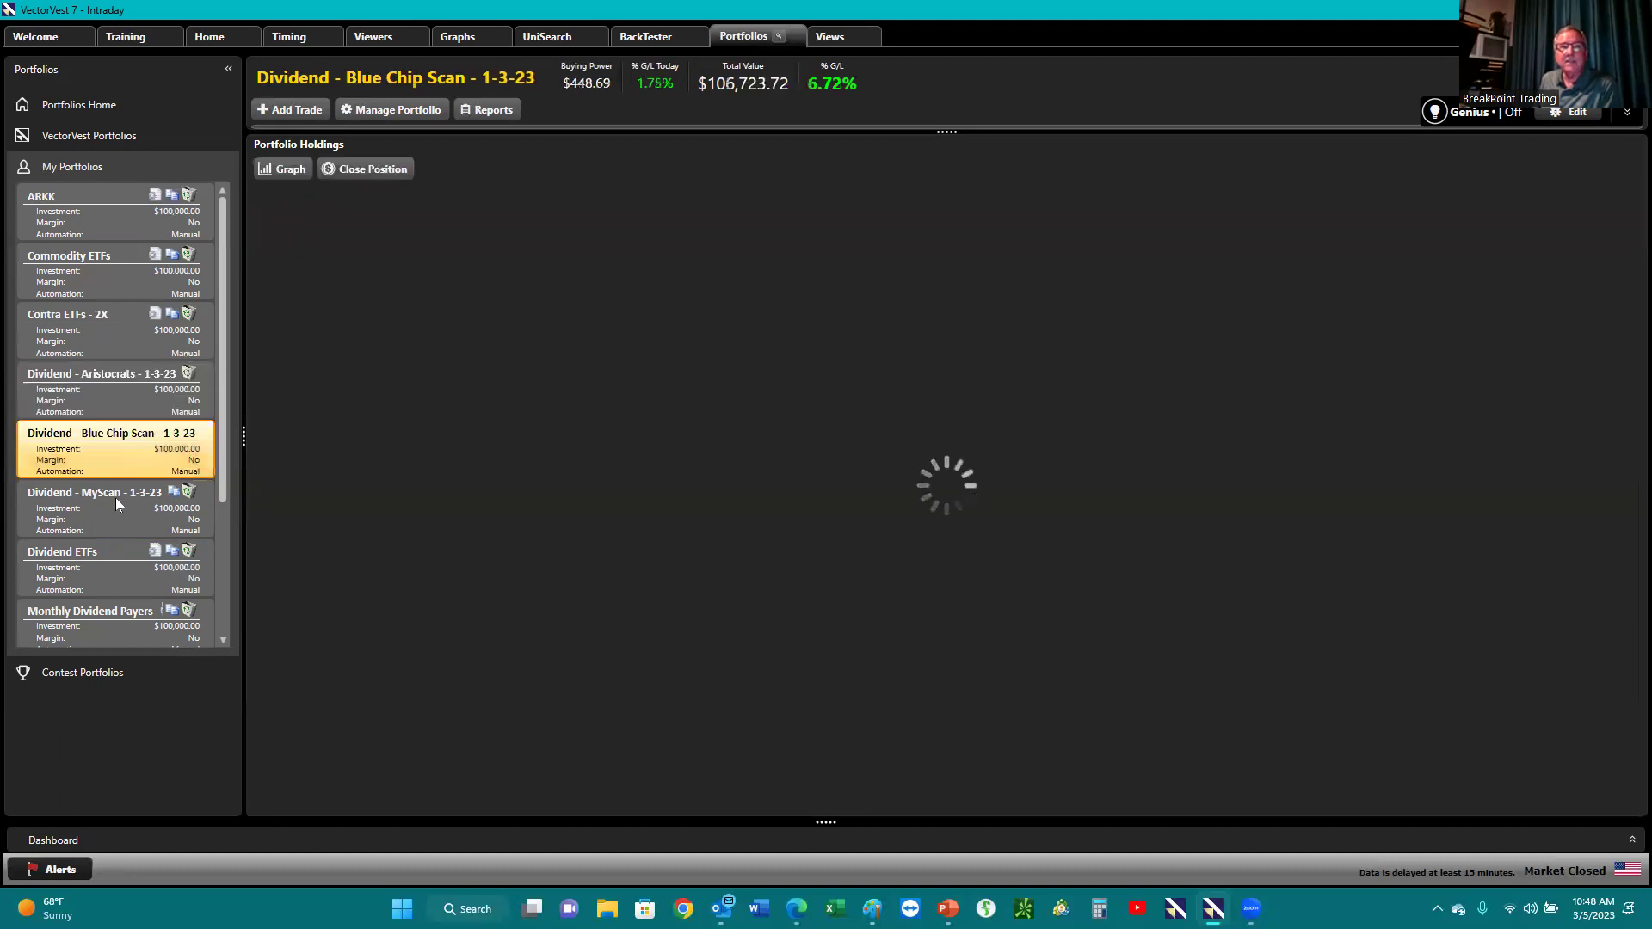
left_click(107, 510)
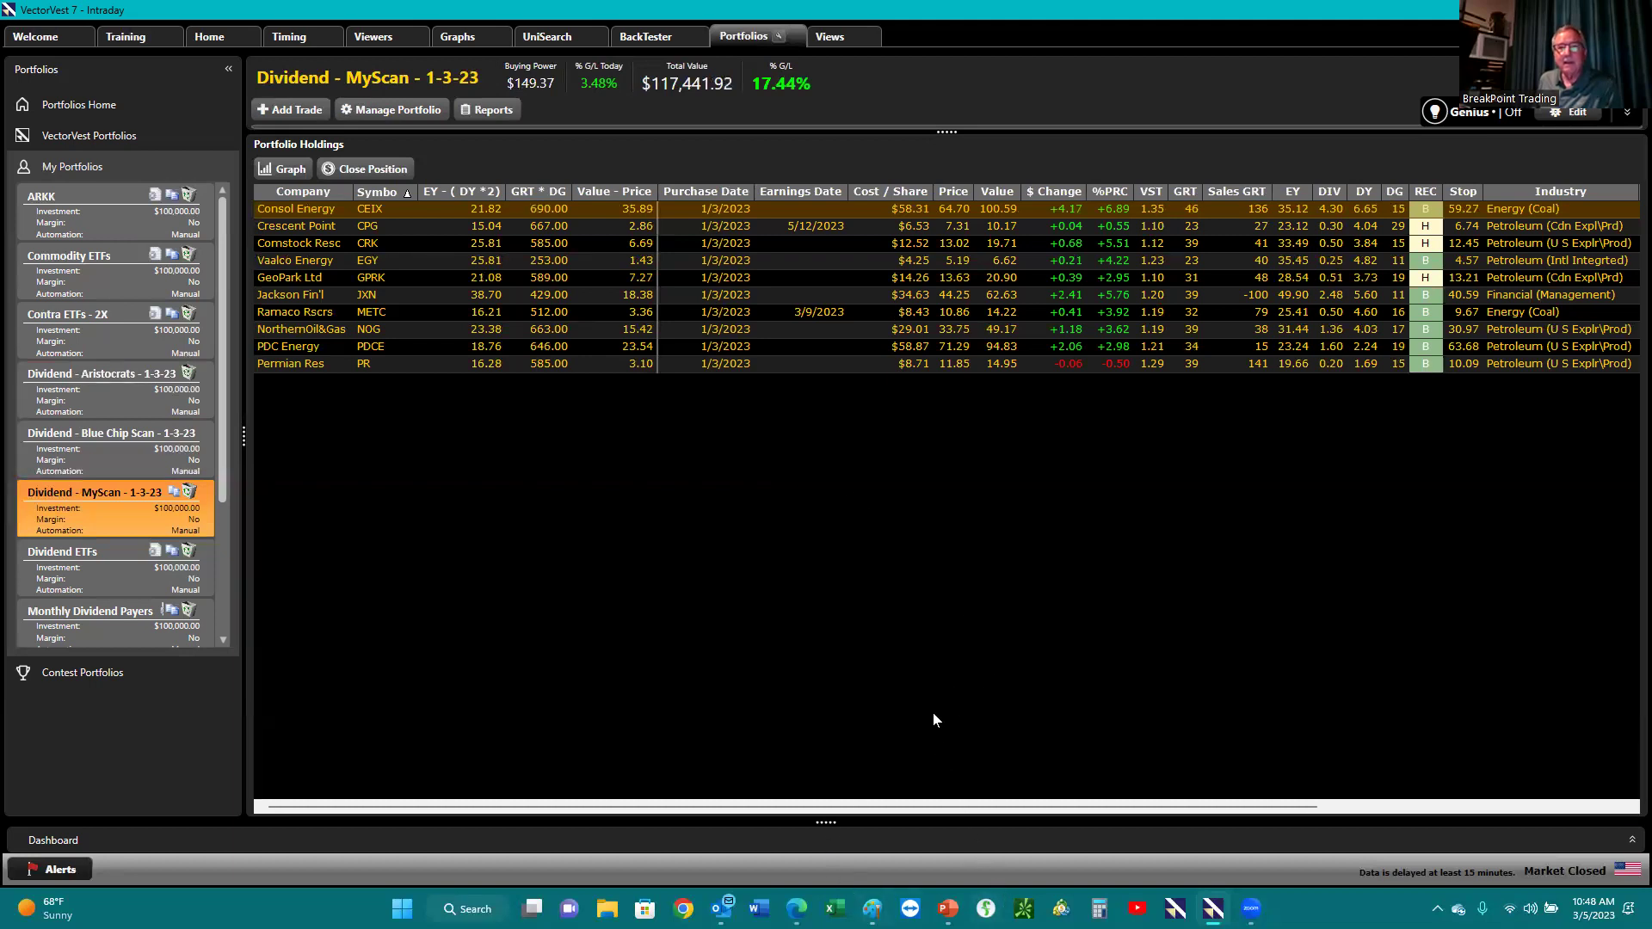
Switch to StockCharts in the browser and, from the weekly $SPX chart page, bring up the SharpChart for BX
mouse_move(796, 909)
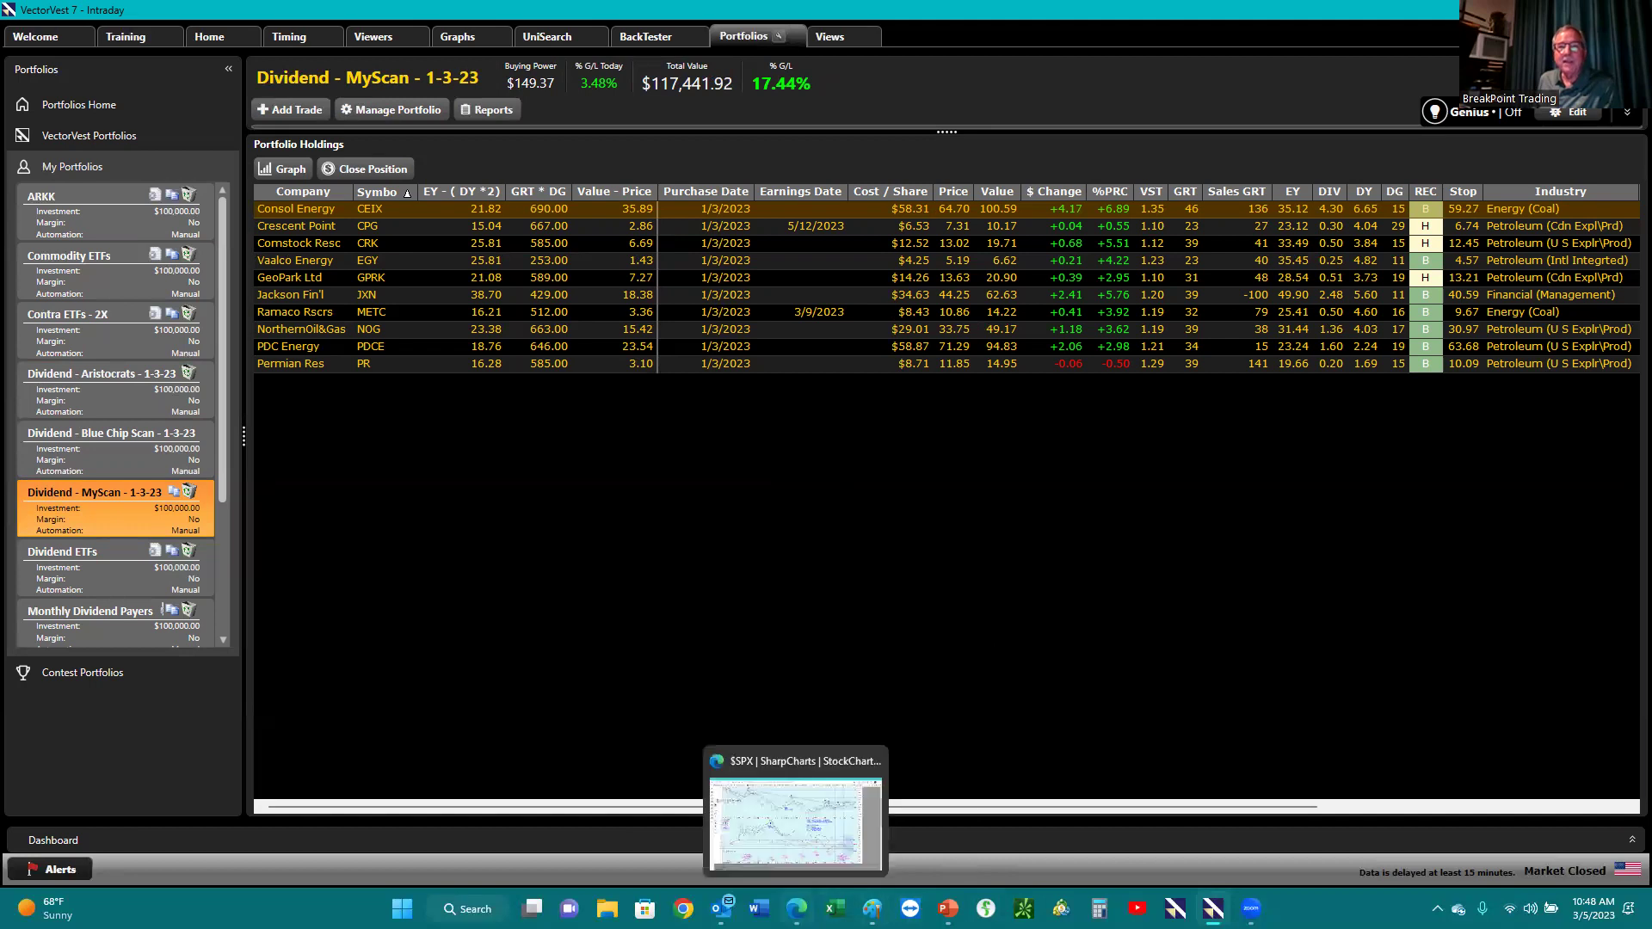
left_click(832, 846)
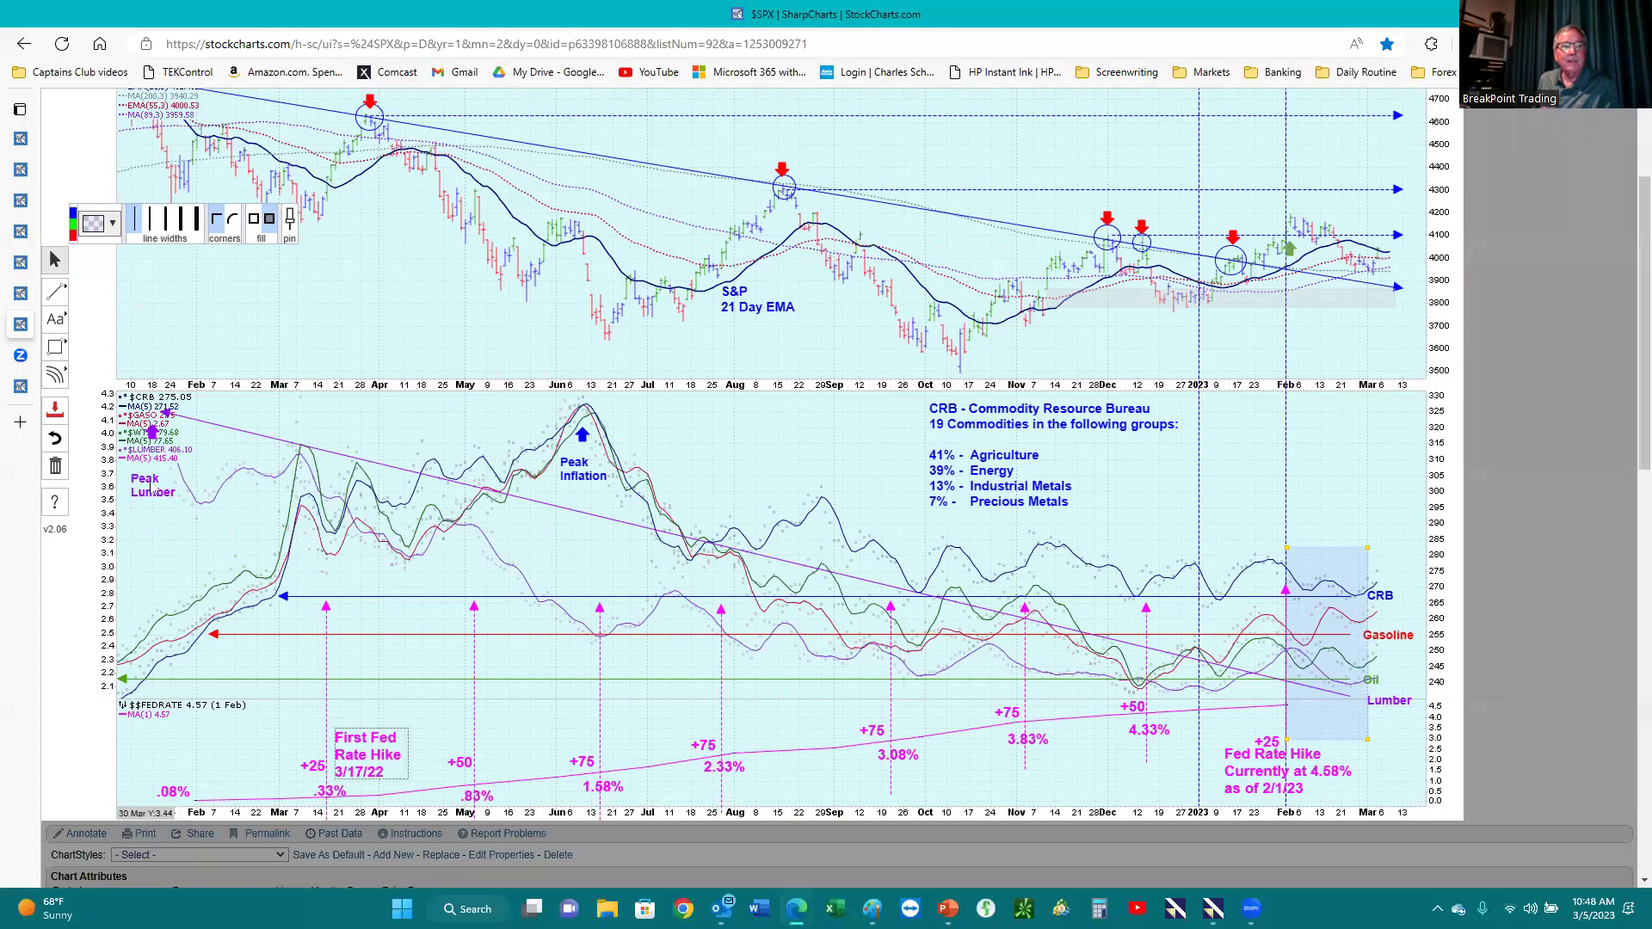
left_click(21, 394)
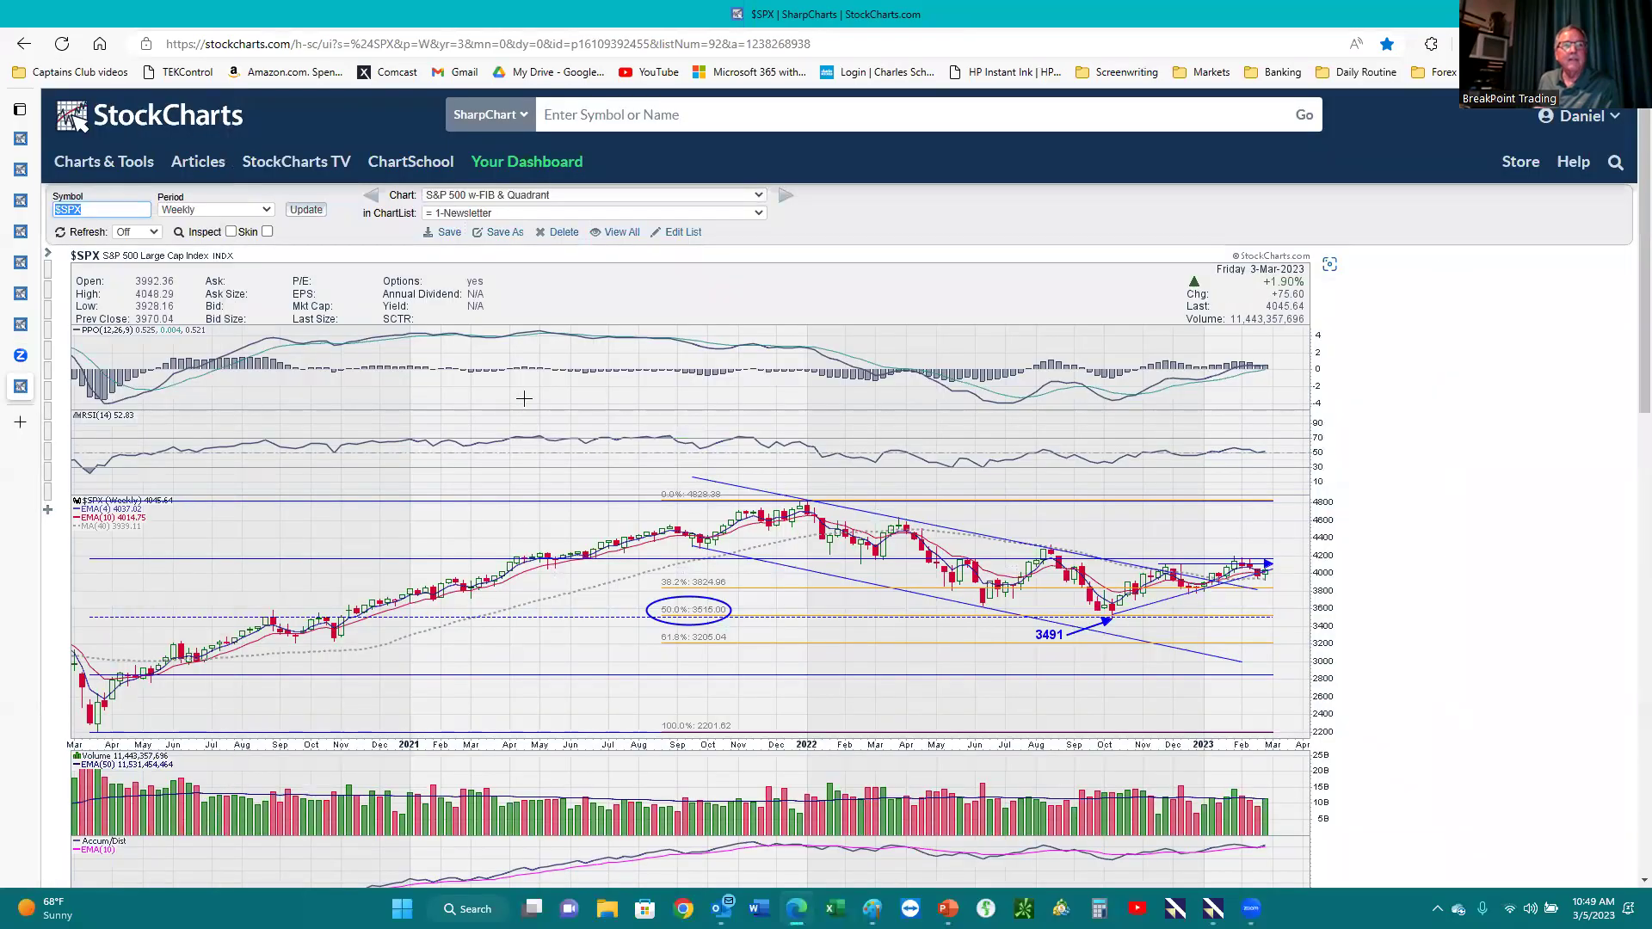
left_click(672, 114)
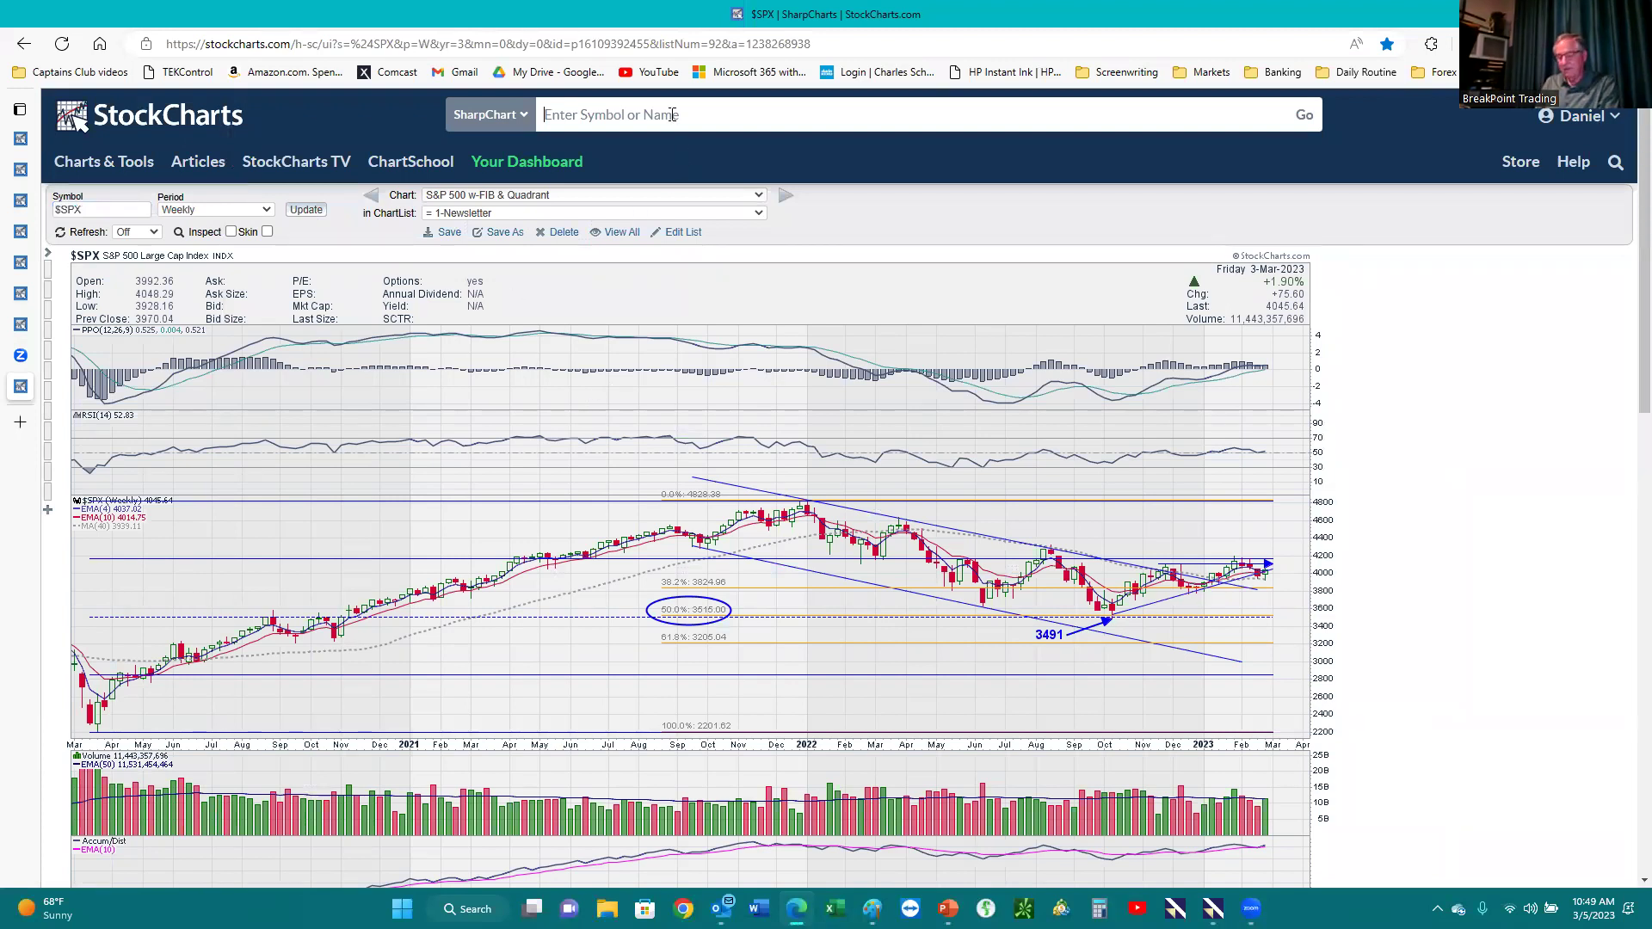
type("$")
key("BackSpace")
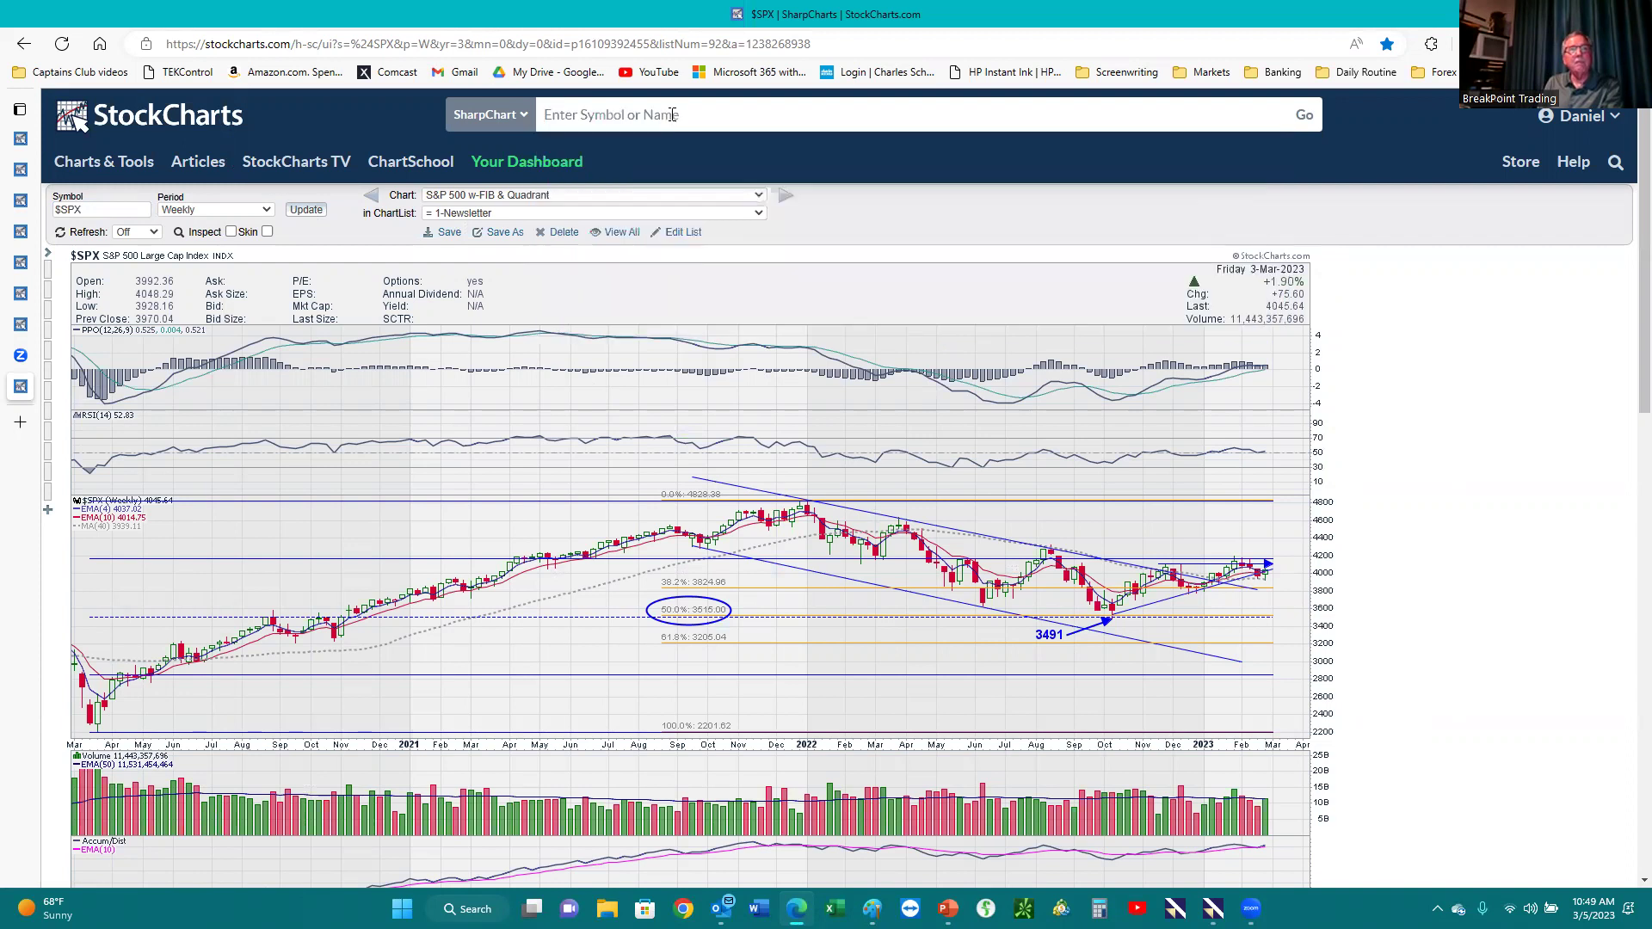
type("bx")
key("Return")
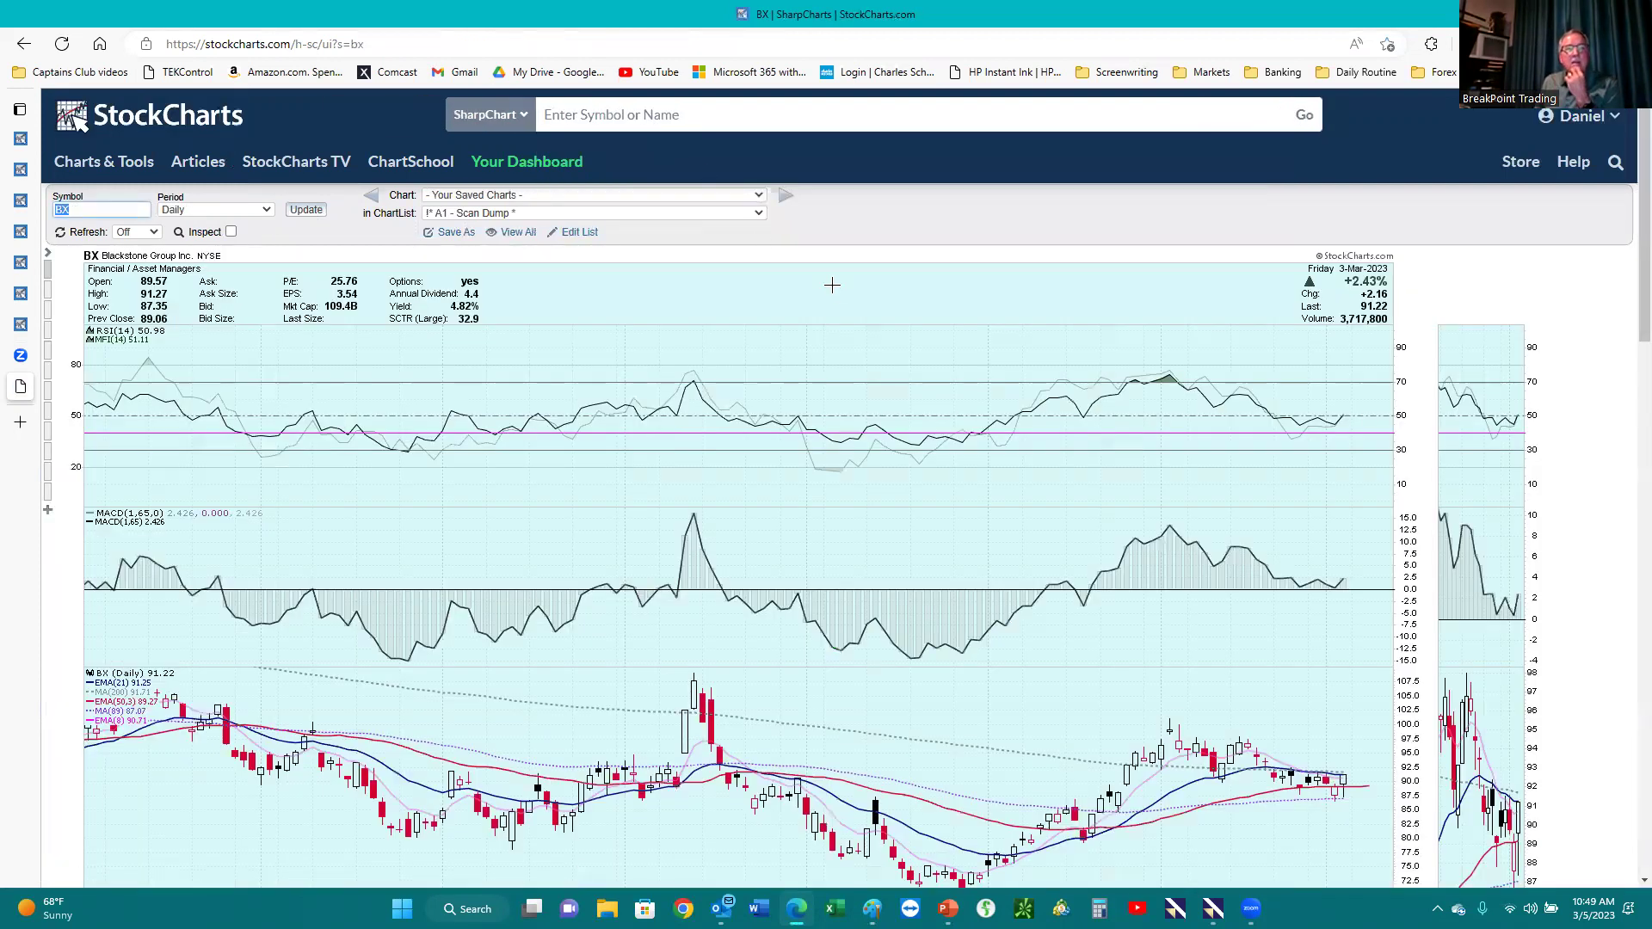
Examine the BX daily chart's RSI, MACD, moving averages, volume, accumulation/distribution and PPO readings
scroll(896, 356, "down", 2)
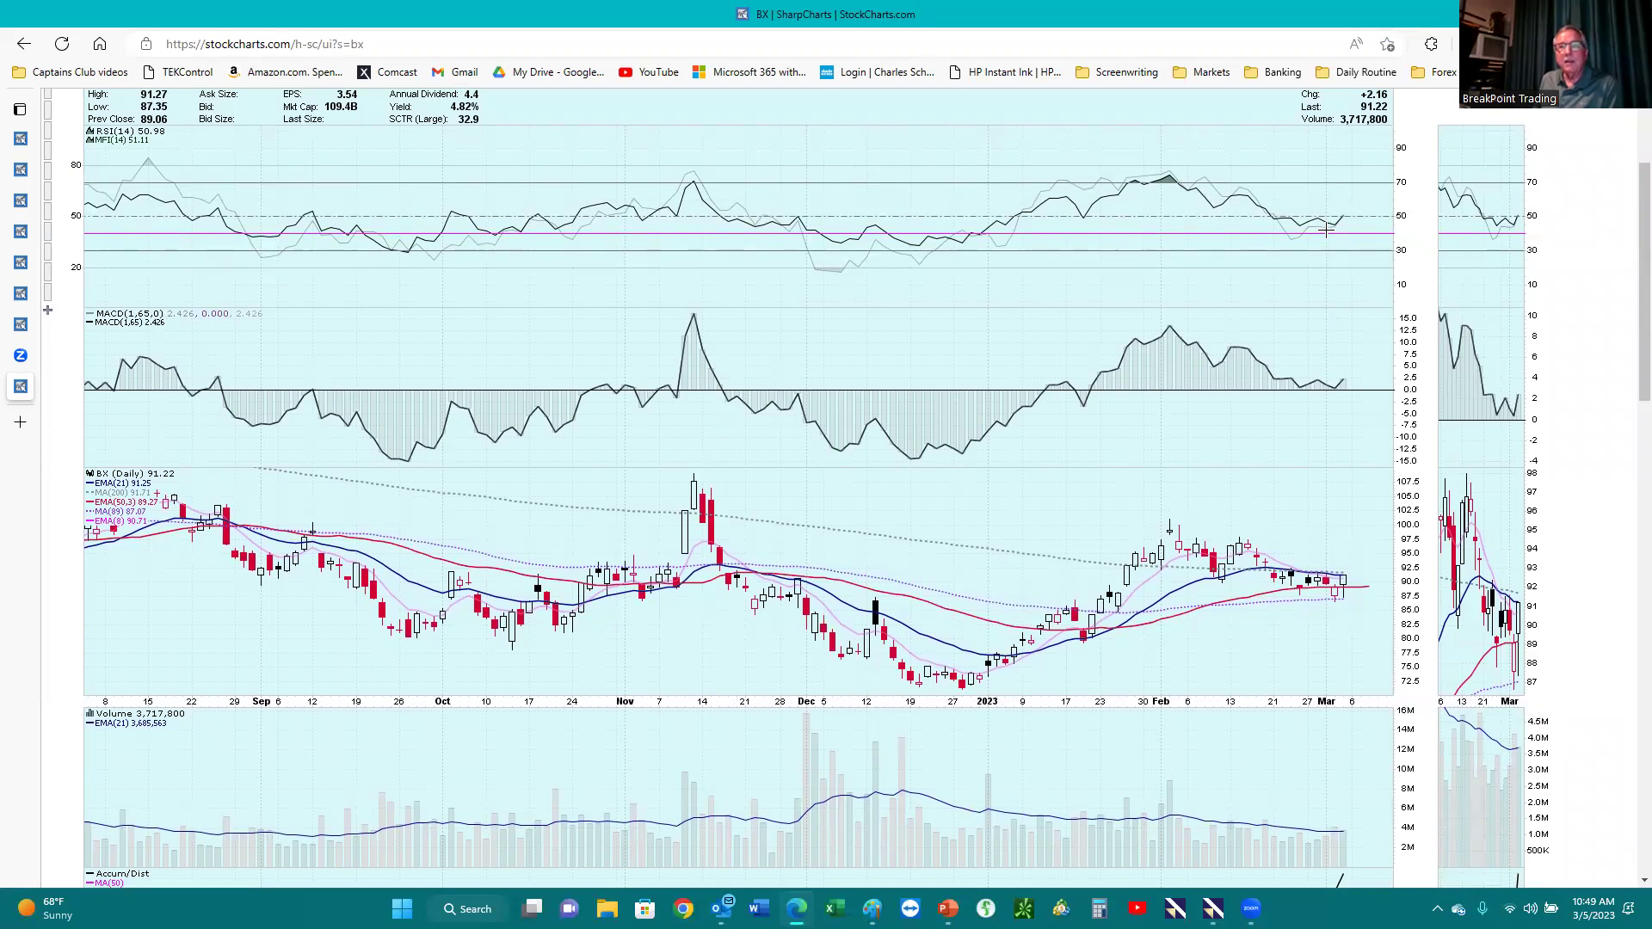
scroll(1279, 338, "down", 5)
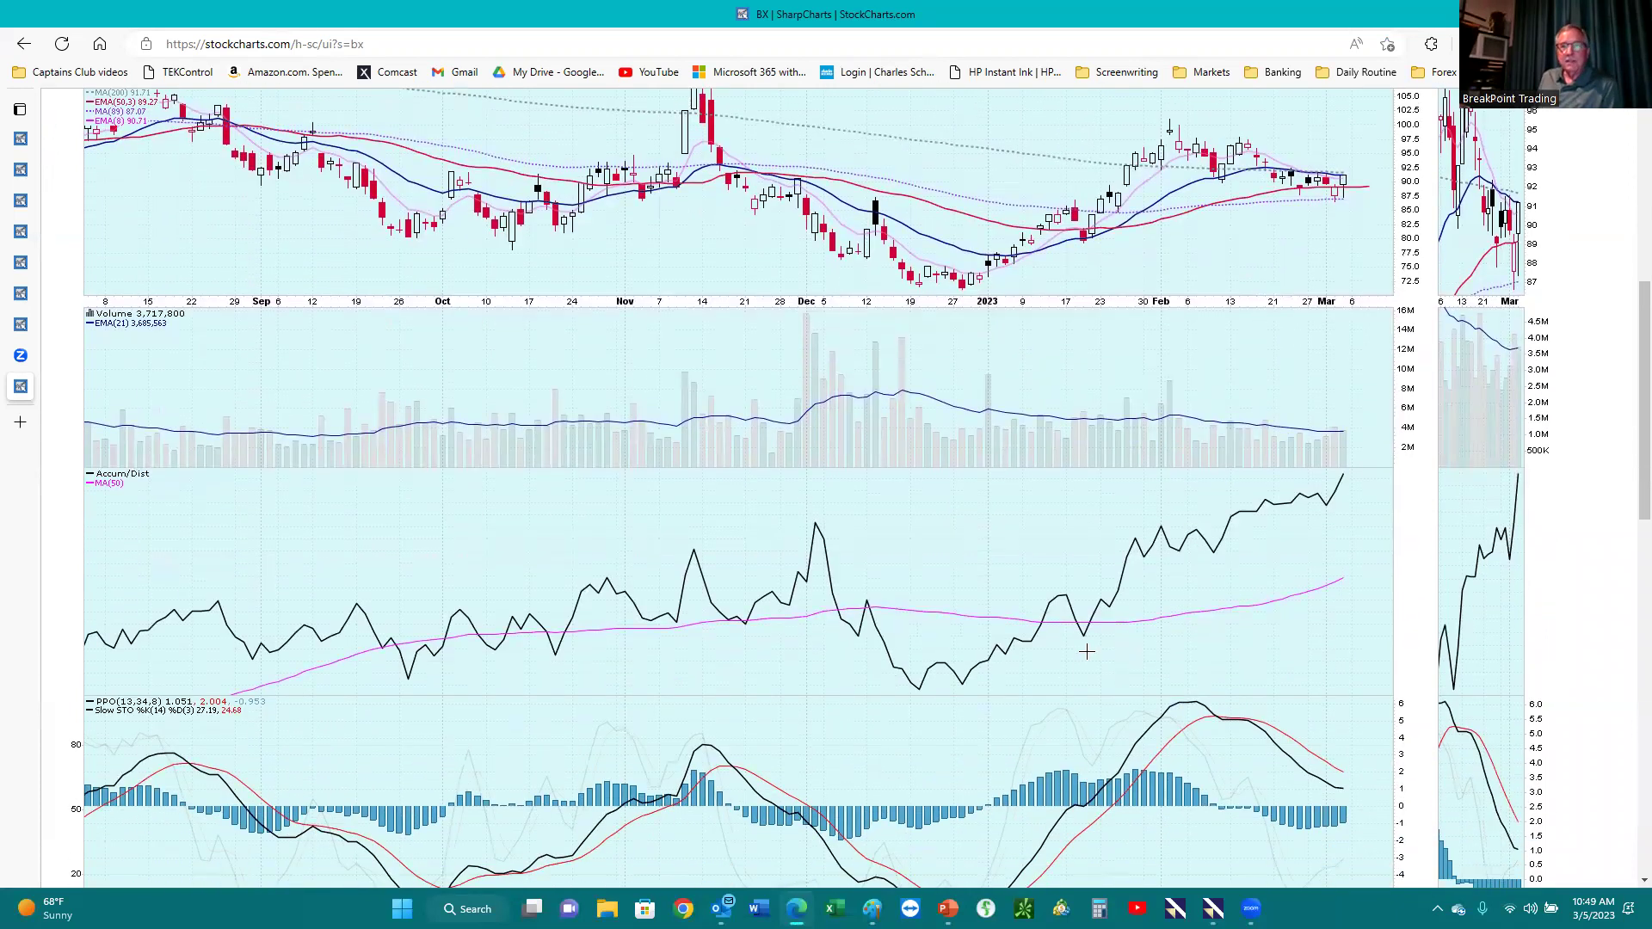
scroll(1259, 566, "down", 4)
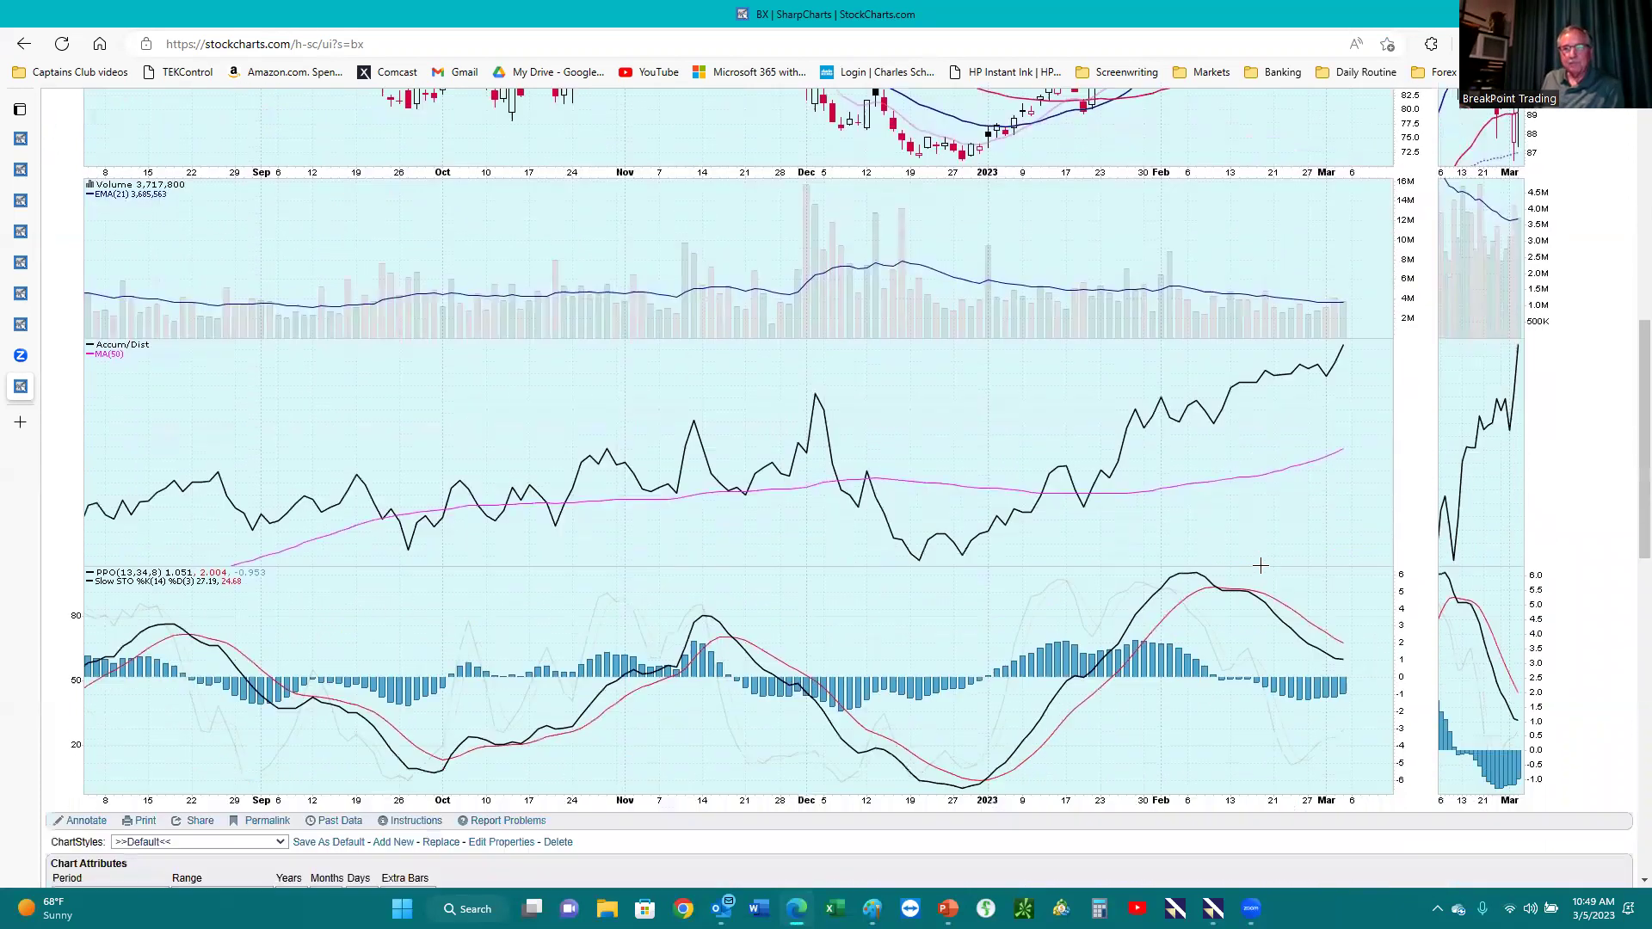
scroll(1261, 566, "up", 4)
scroll(1261, 566, "up", 2)
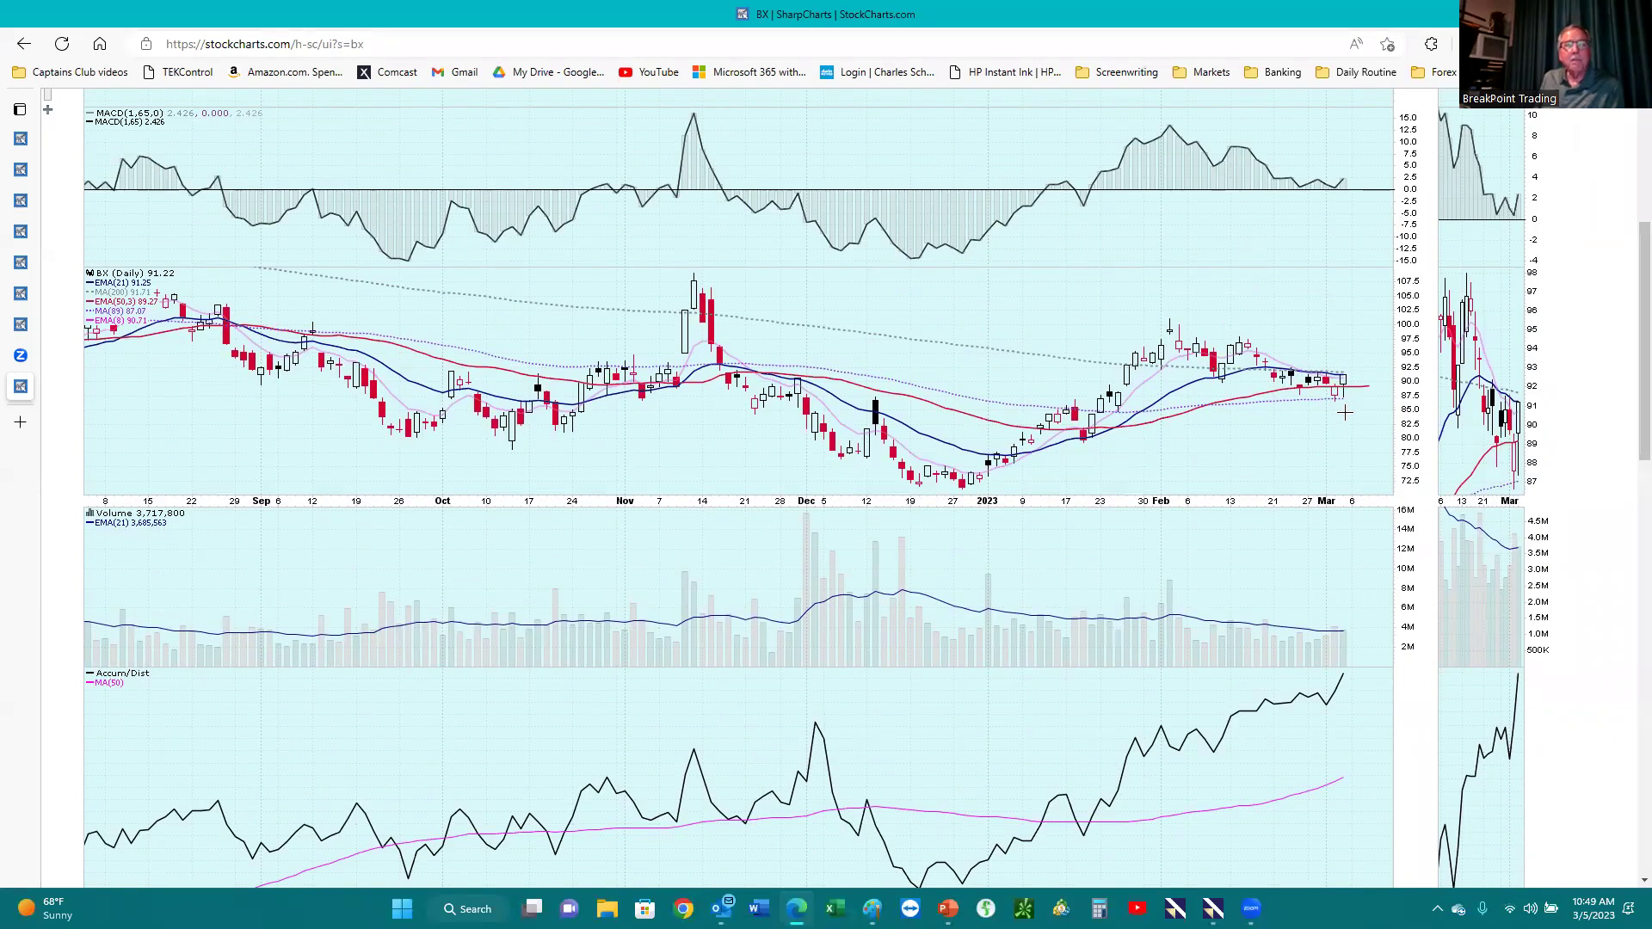
scroll(1344, 413, "down", 3)
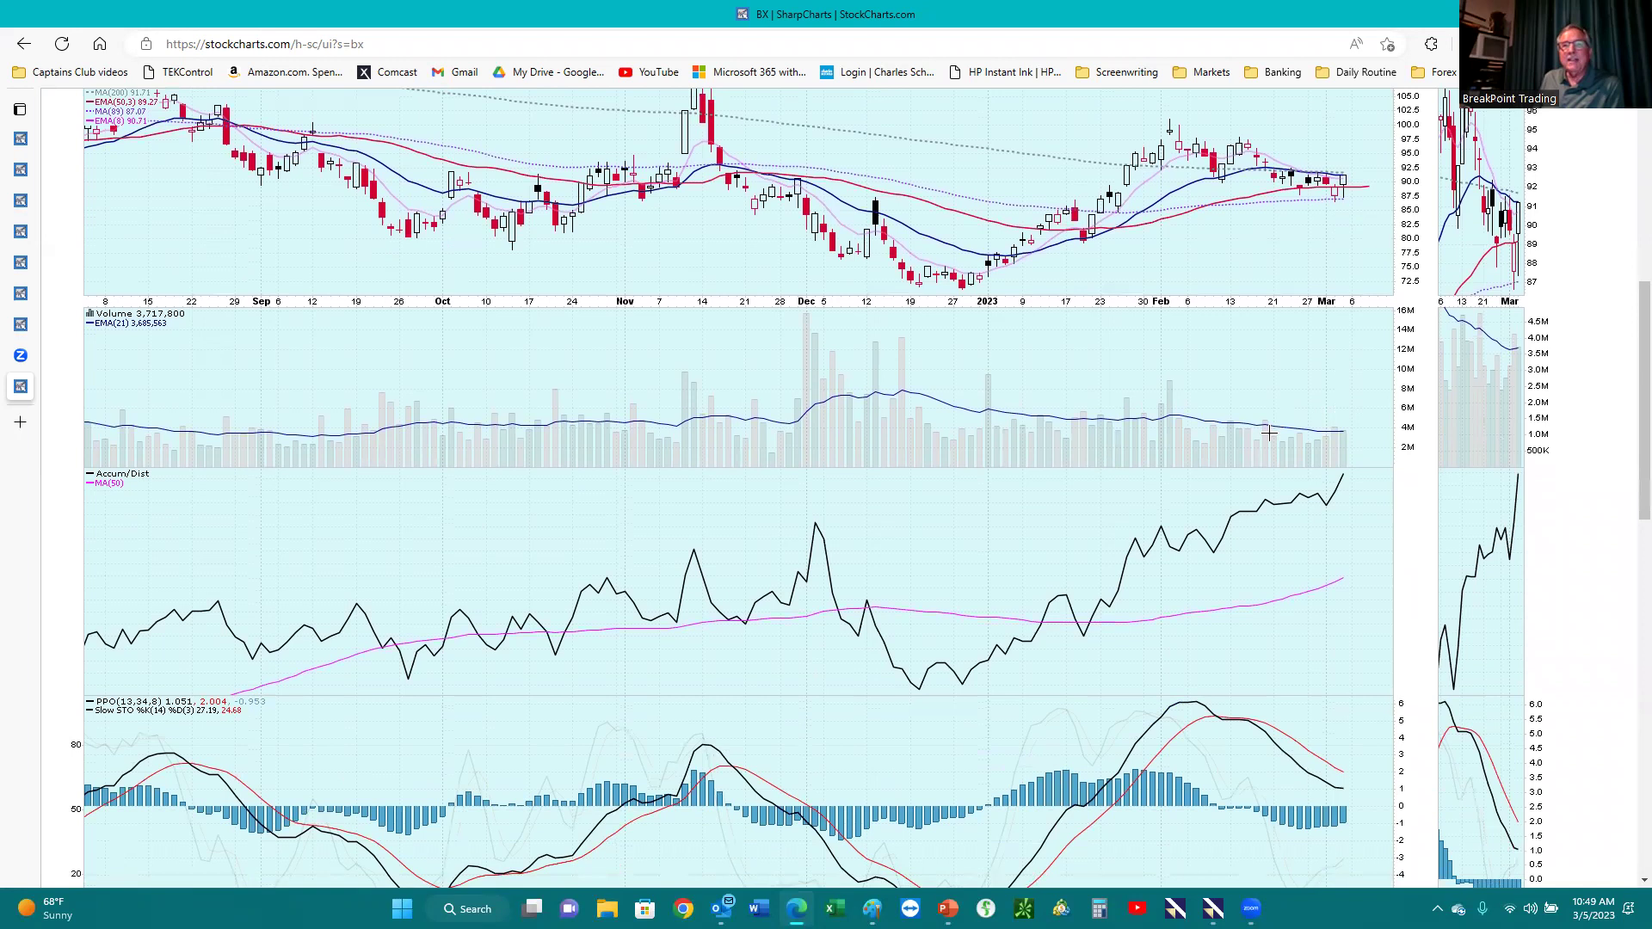
scroll(1268, 434, "up", 2)
scroll(1268, 435, "up", 1)
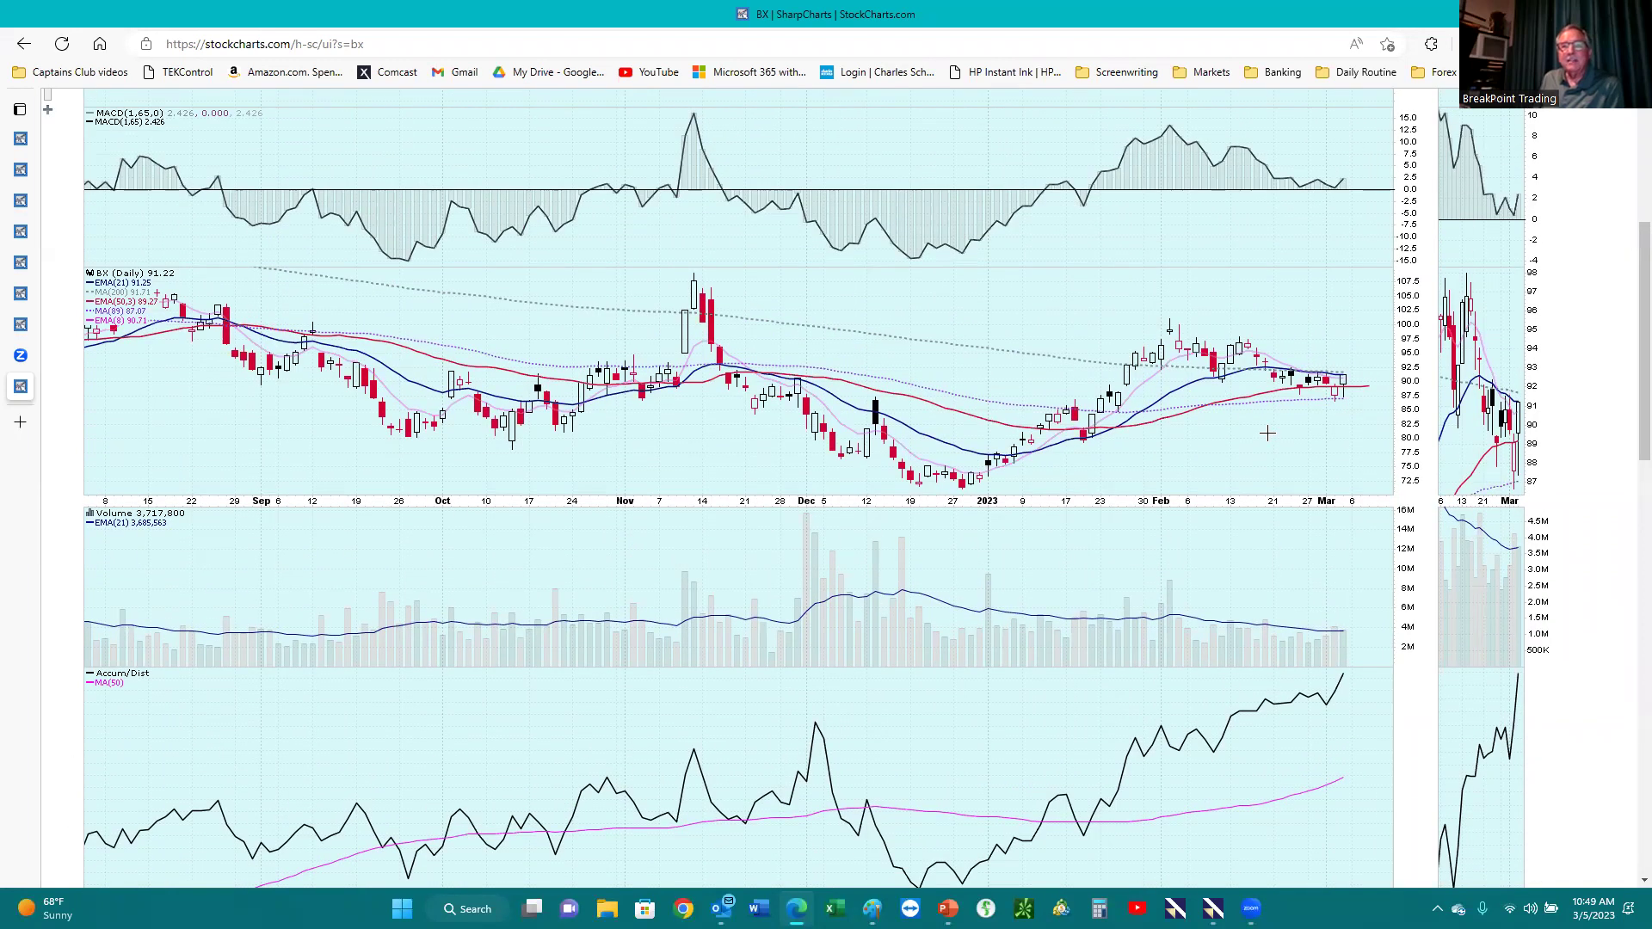
scroll(1268, 434, "up", 3)
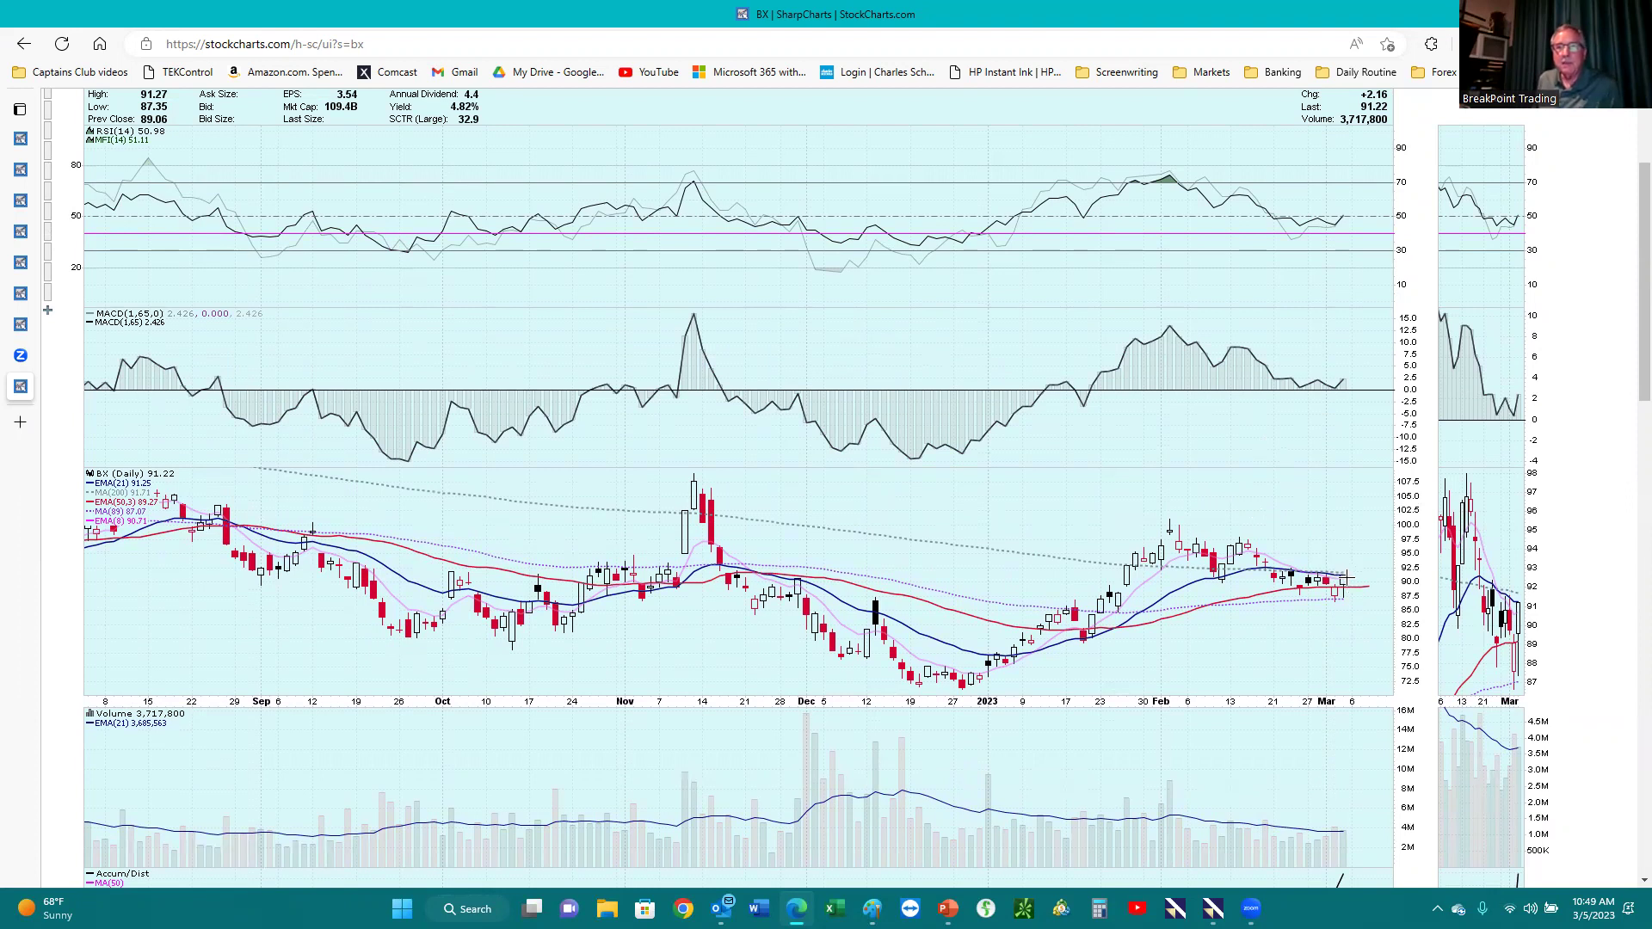
scroll(687, 509, "up", 3)
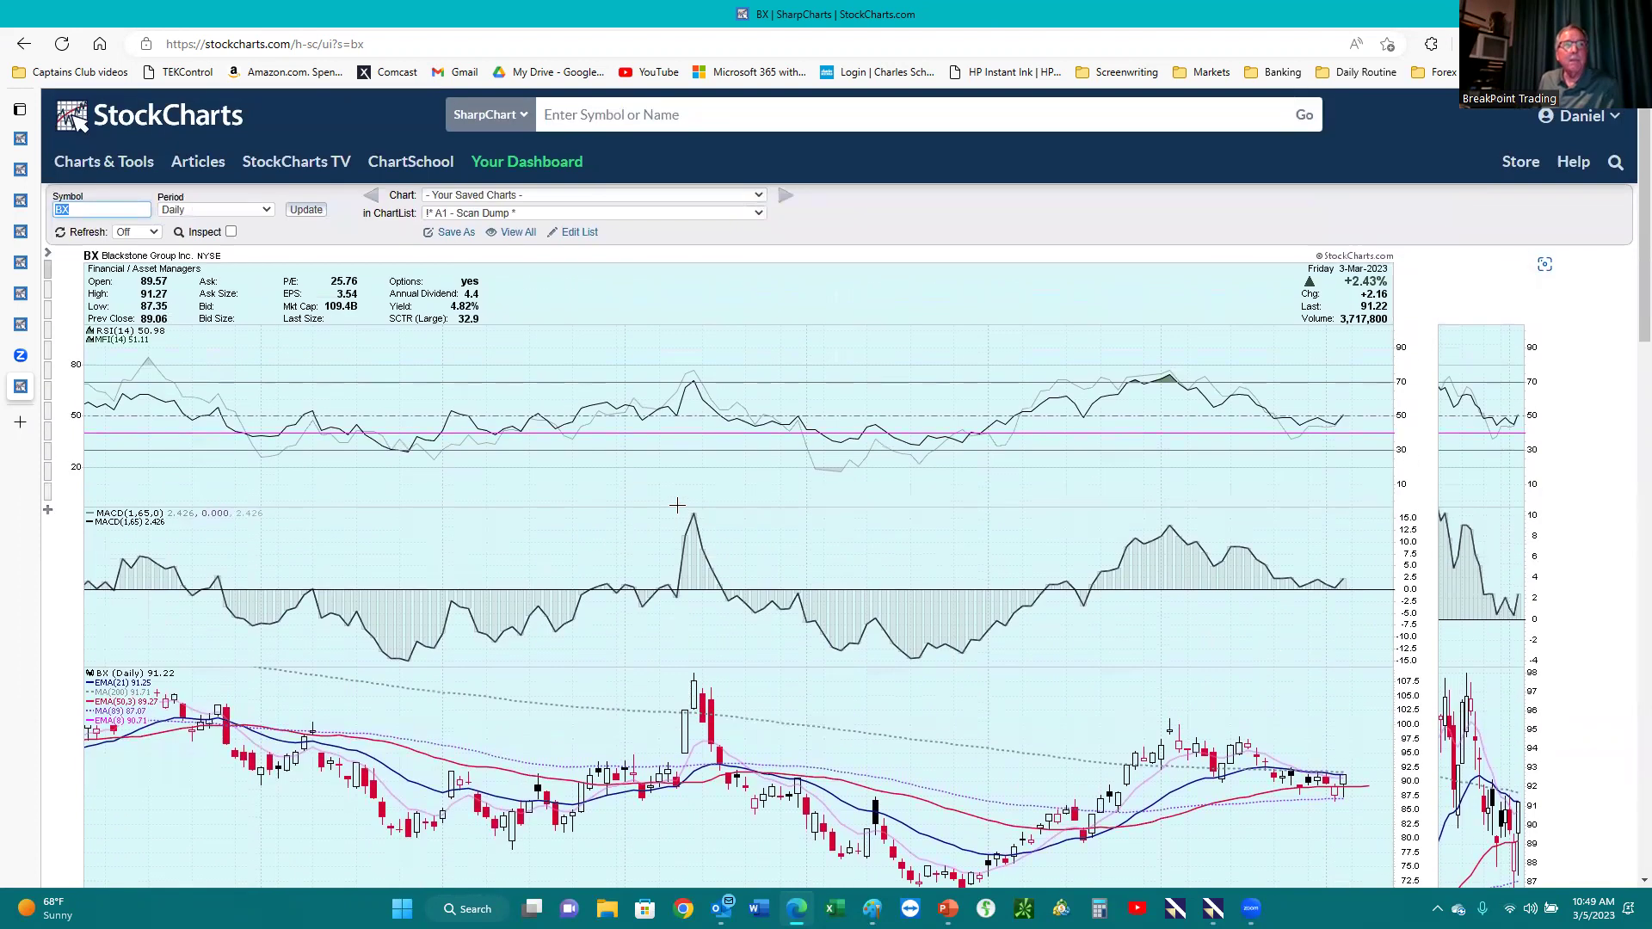
Change the charted symbol to JPM
type("JPM")
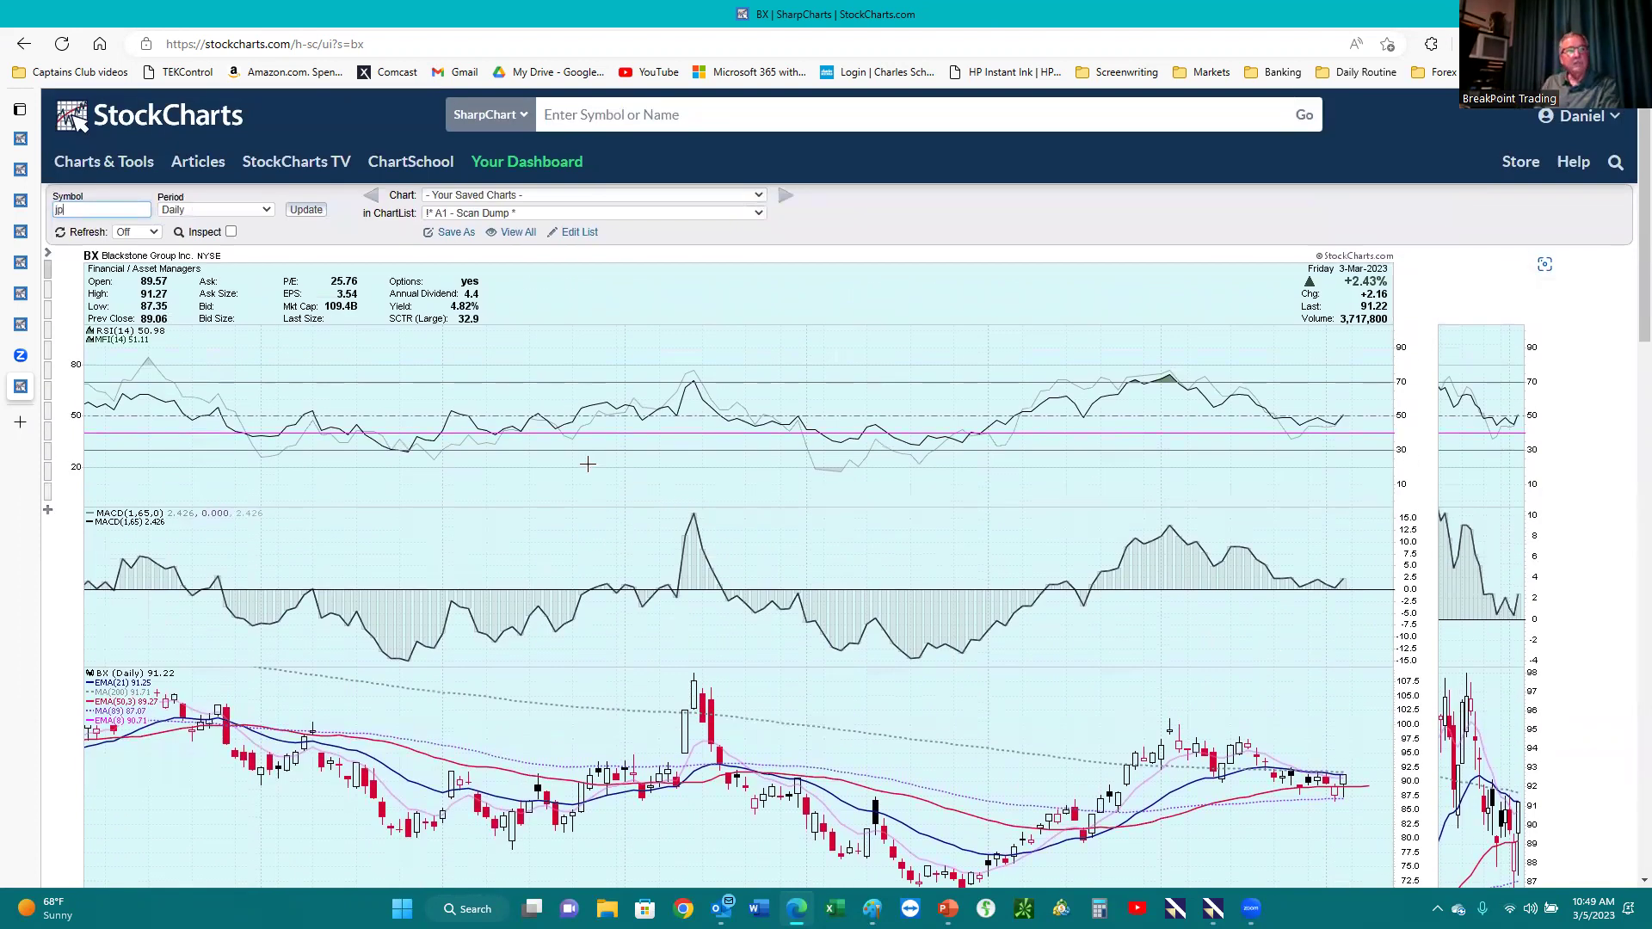
key("Return")
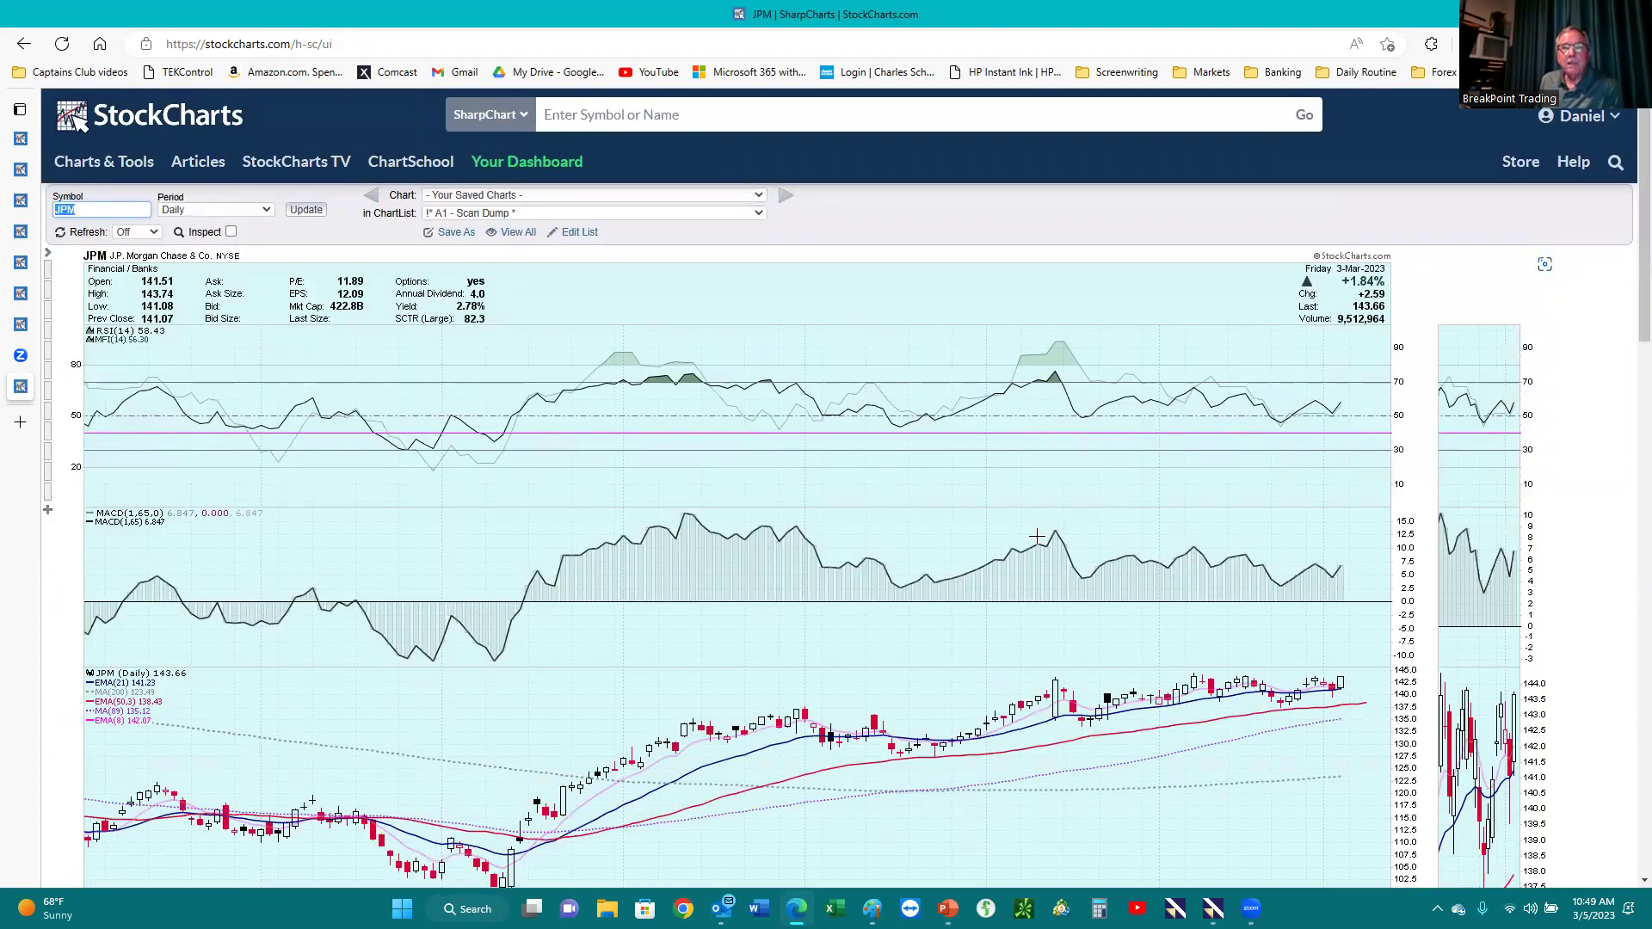
Examine the JPM daily chart's RSI, MACD, price against its moving averages, volume, accumulation/distribution and PPO
scroll(1110, 582, "down", 2)
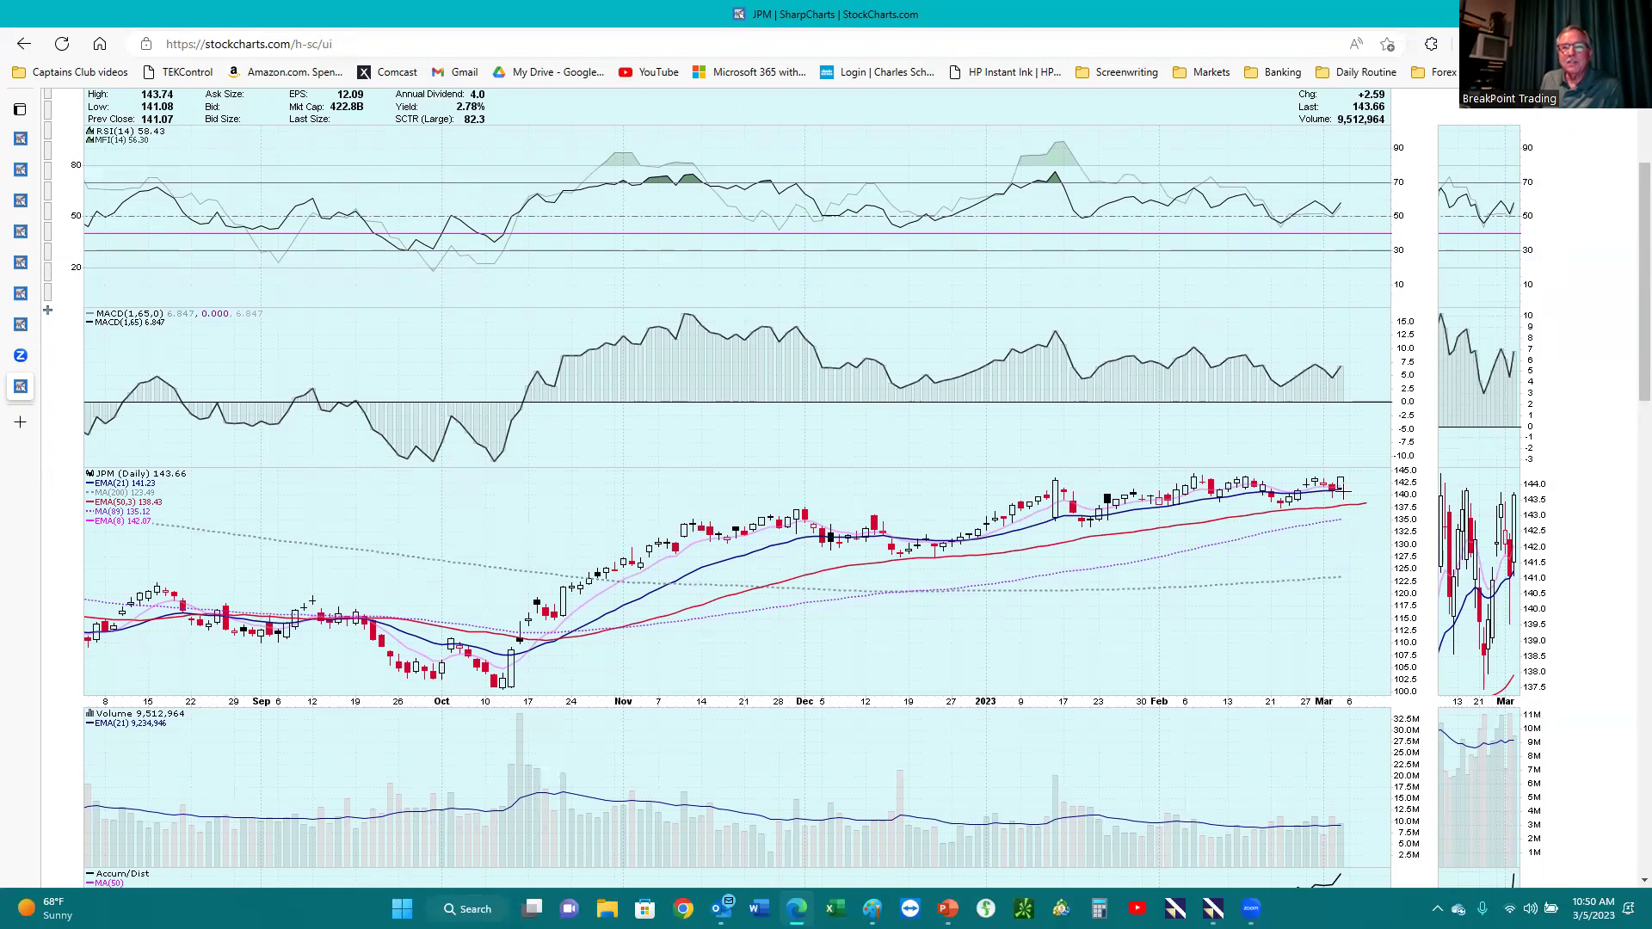
scroll(1321, 497, "down", 5)
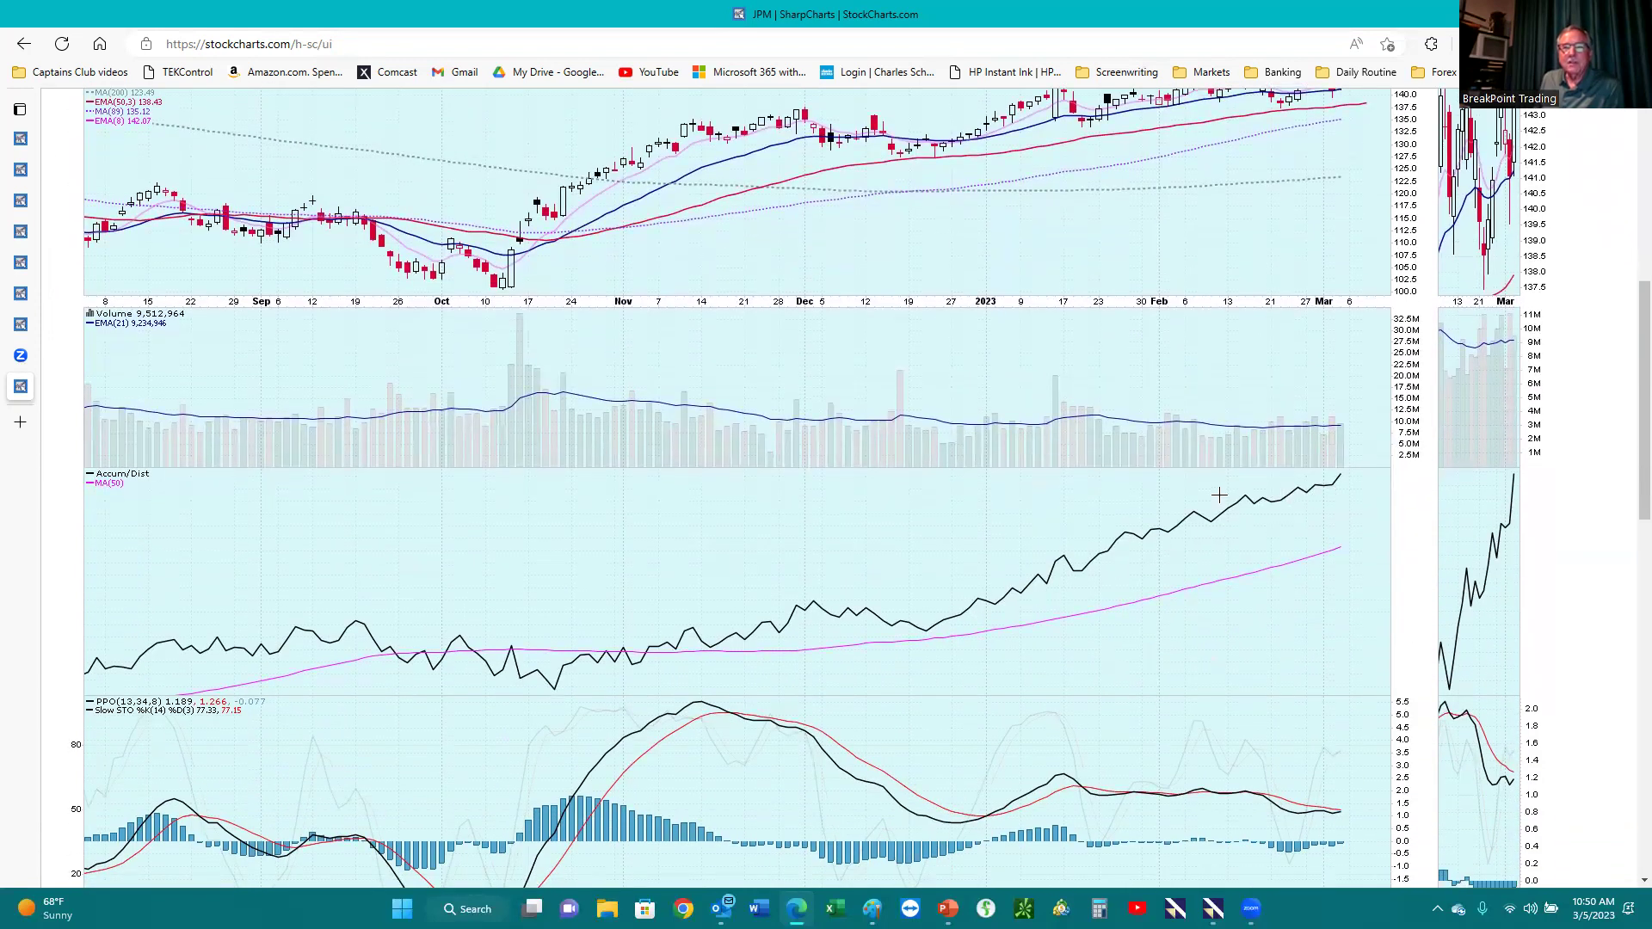
scroll(1225, 487, "down", 2)
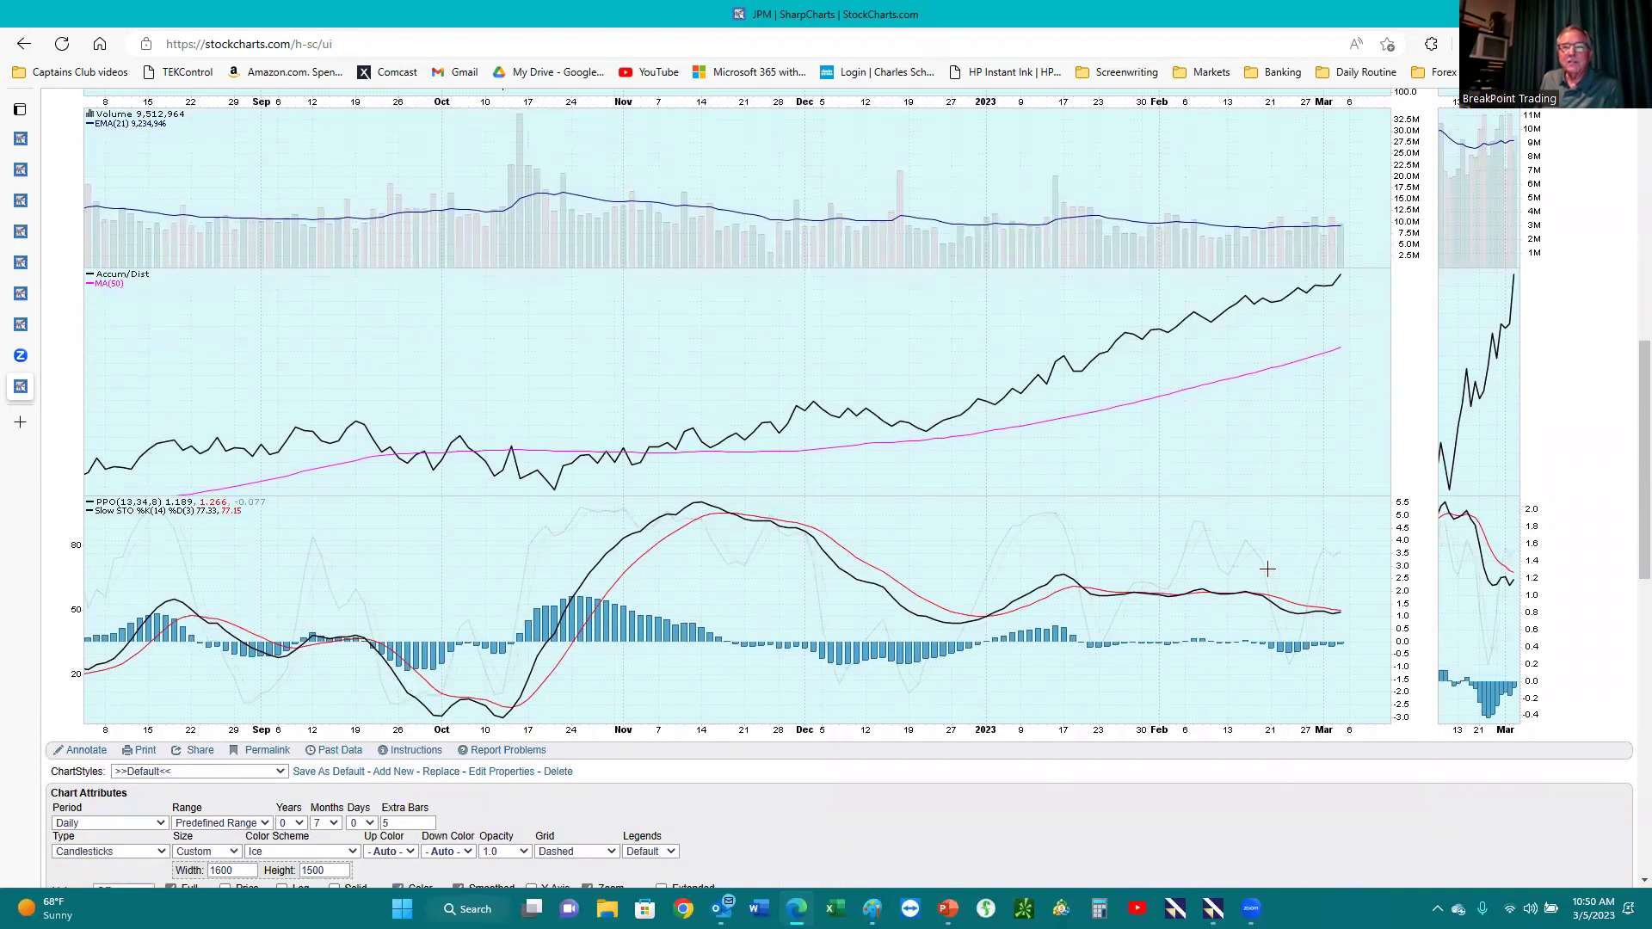
scroll(1239, 548, "up", 2)
scroll(1239, 548, "up", 7)
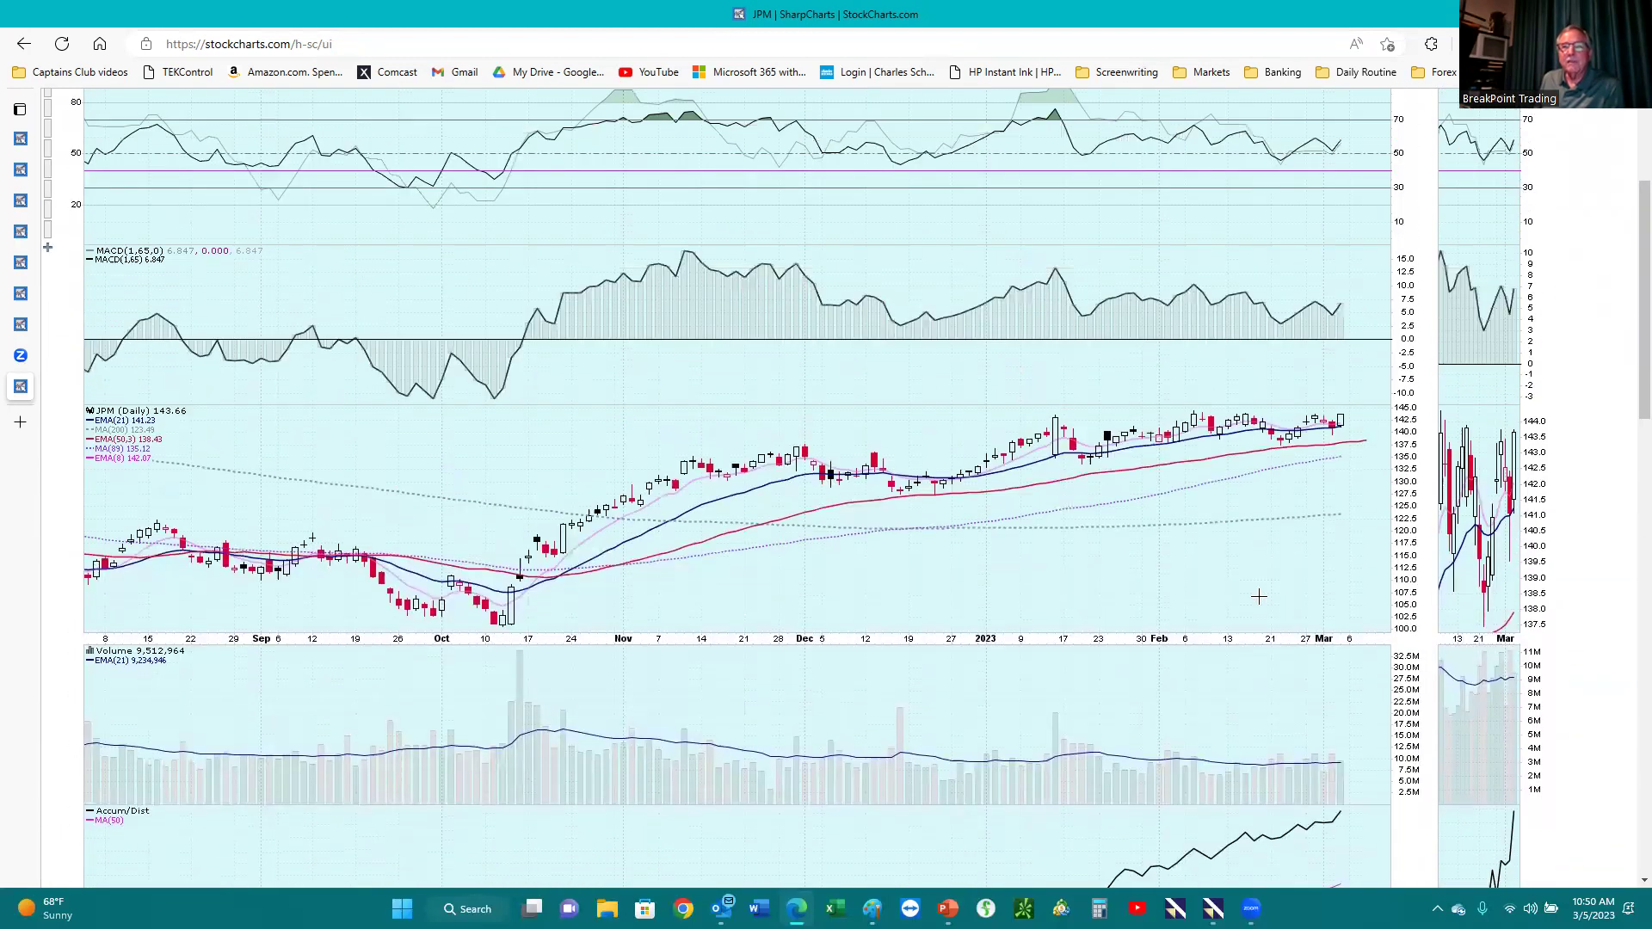
scroll(1259, 596, "down", 2)
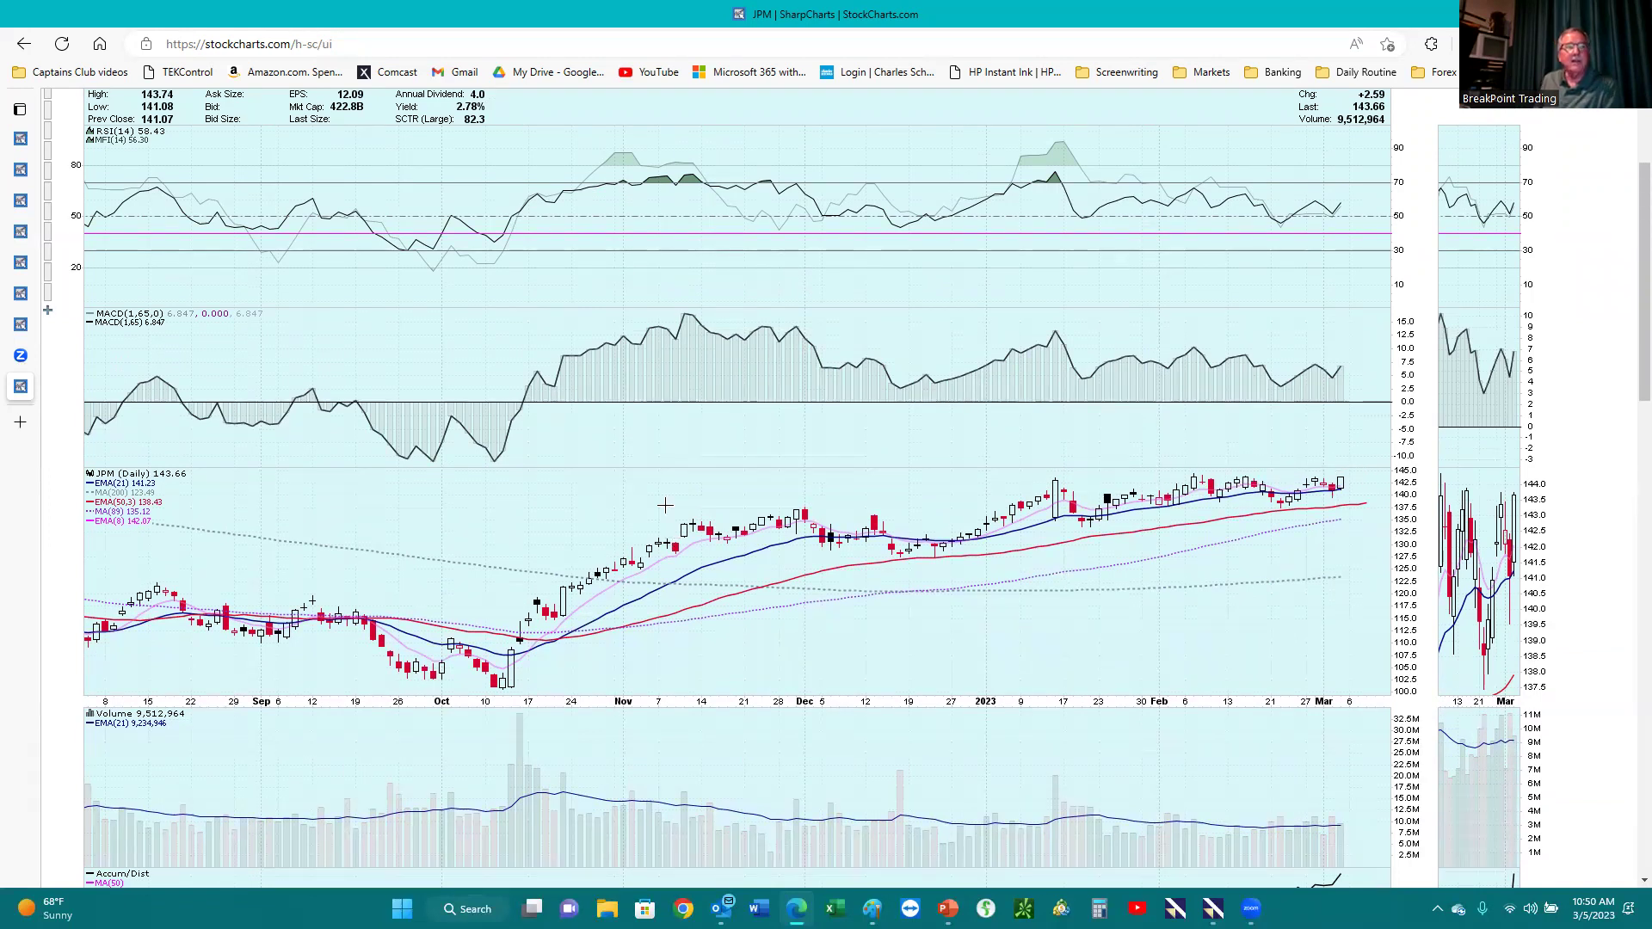
scroll(307, 504, "up", 3)
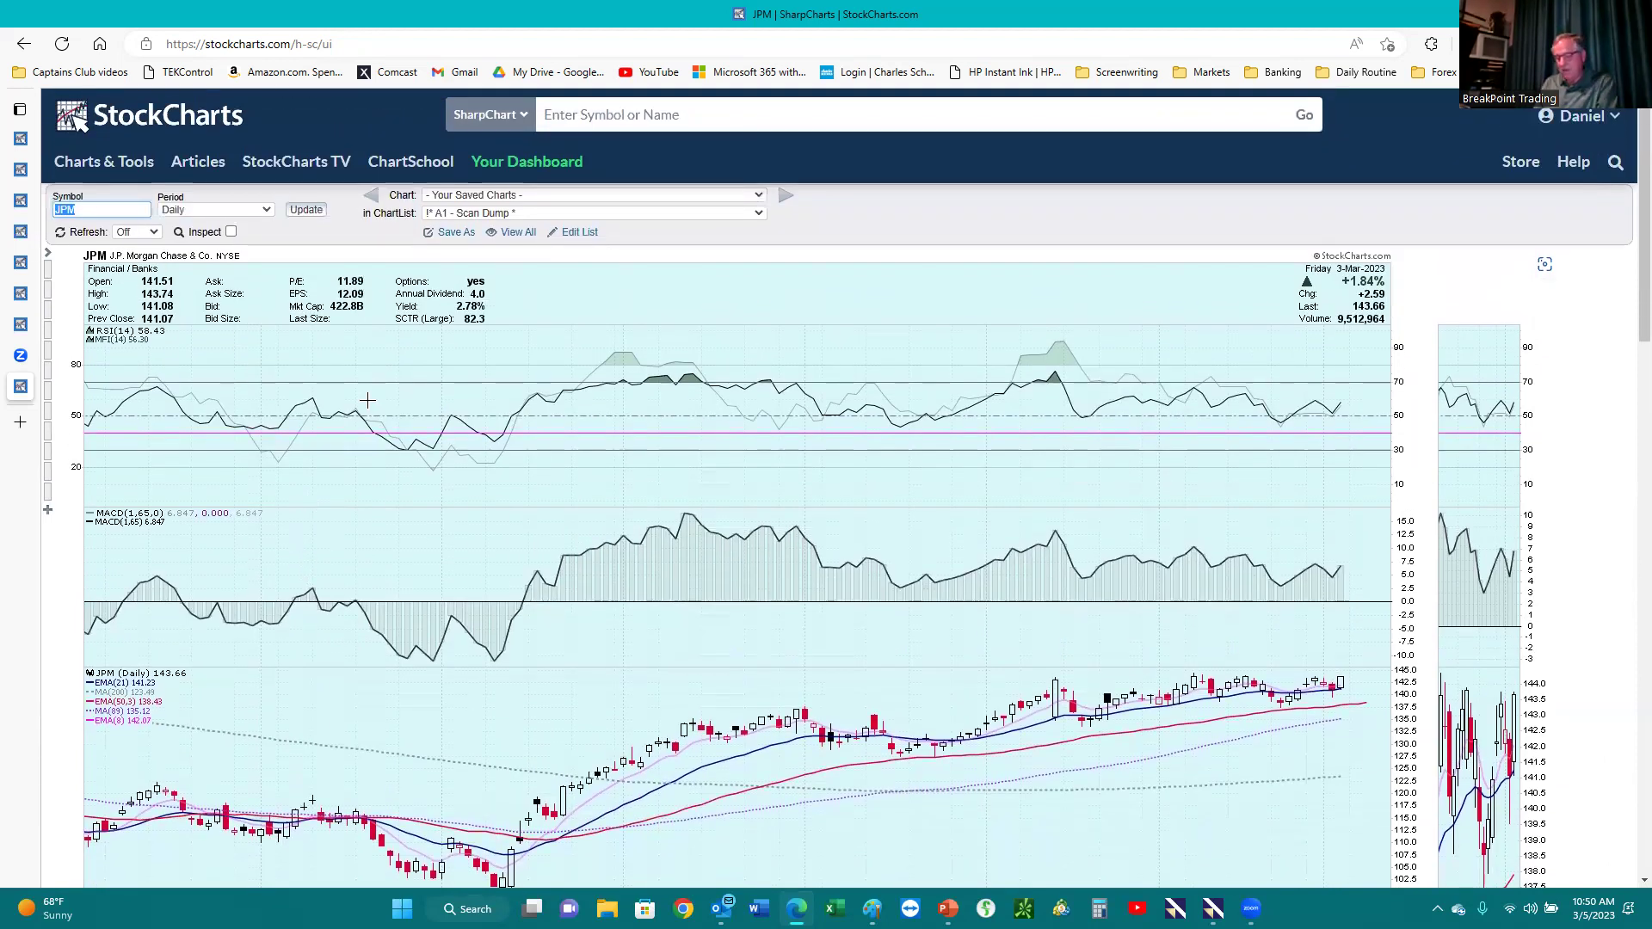
Change the charted symbol to META
type("meta")
key("Return")
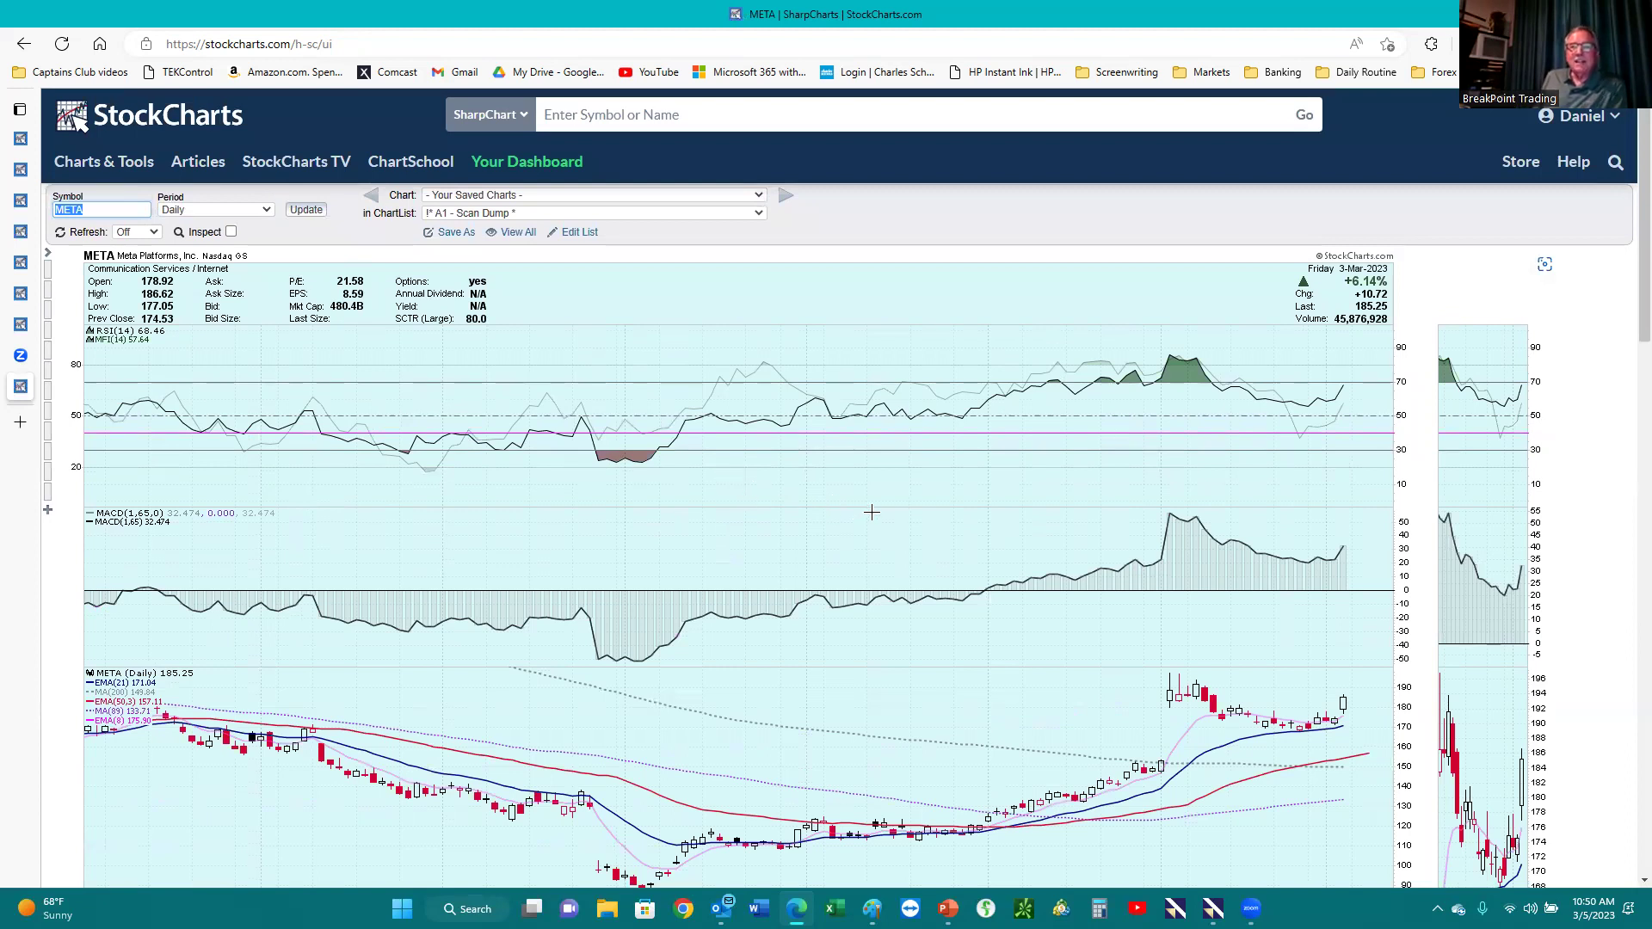
Examine the META daily chart's RSI, MACD, price gap, moving averages, volume, accumulation/distribution and PPO
scroll(871, 513, "down", 2)
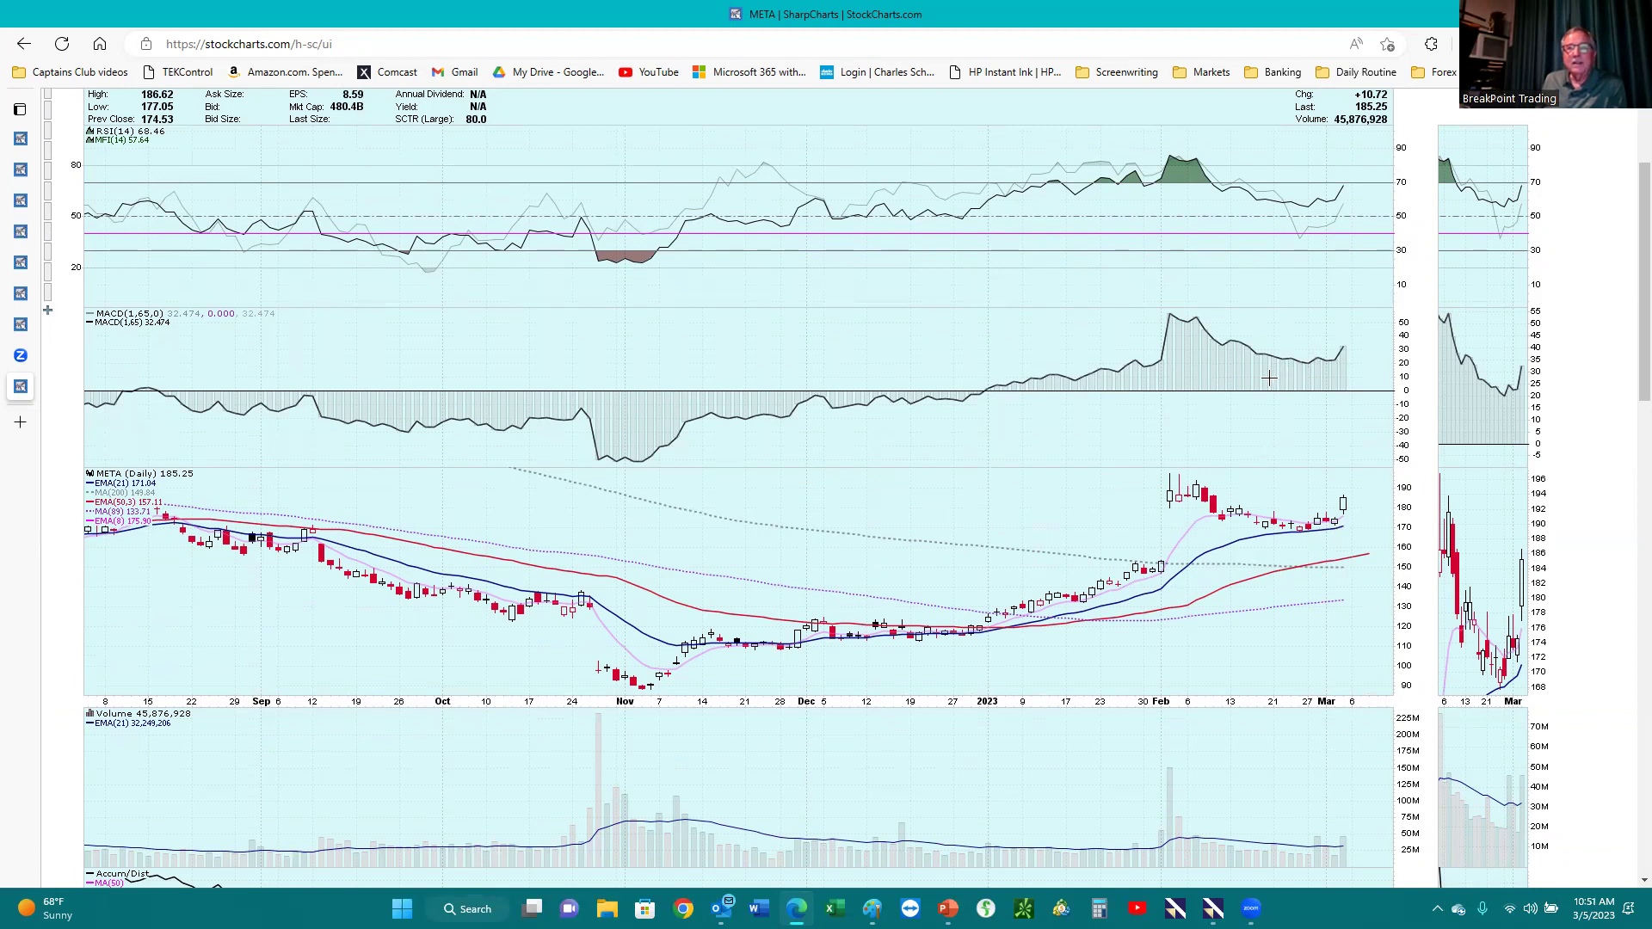
scroll(1291, 306, "up", 3)
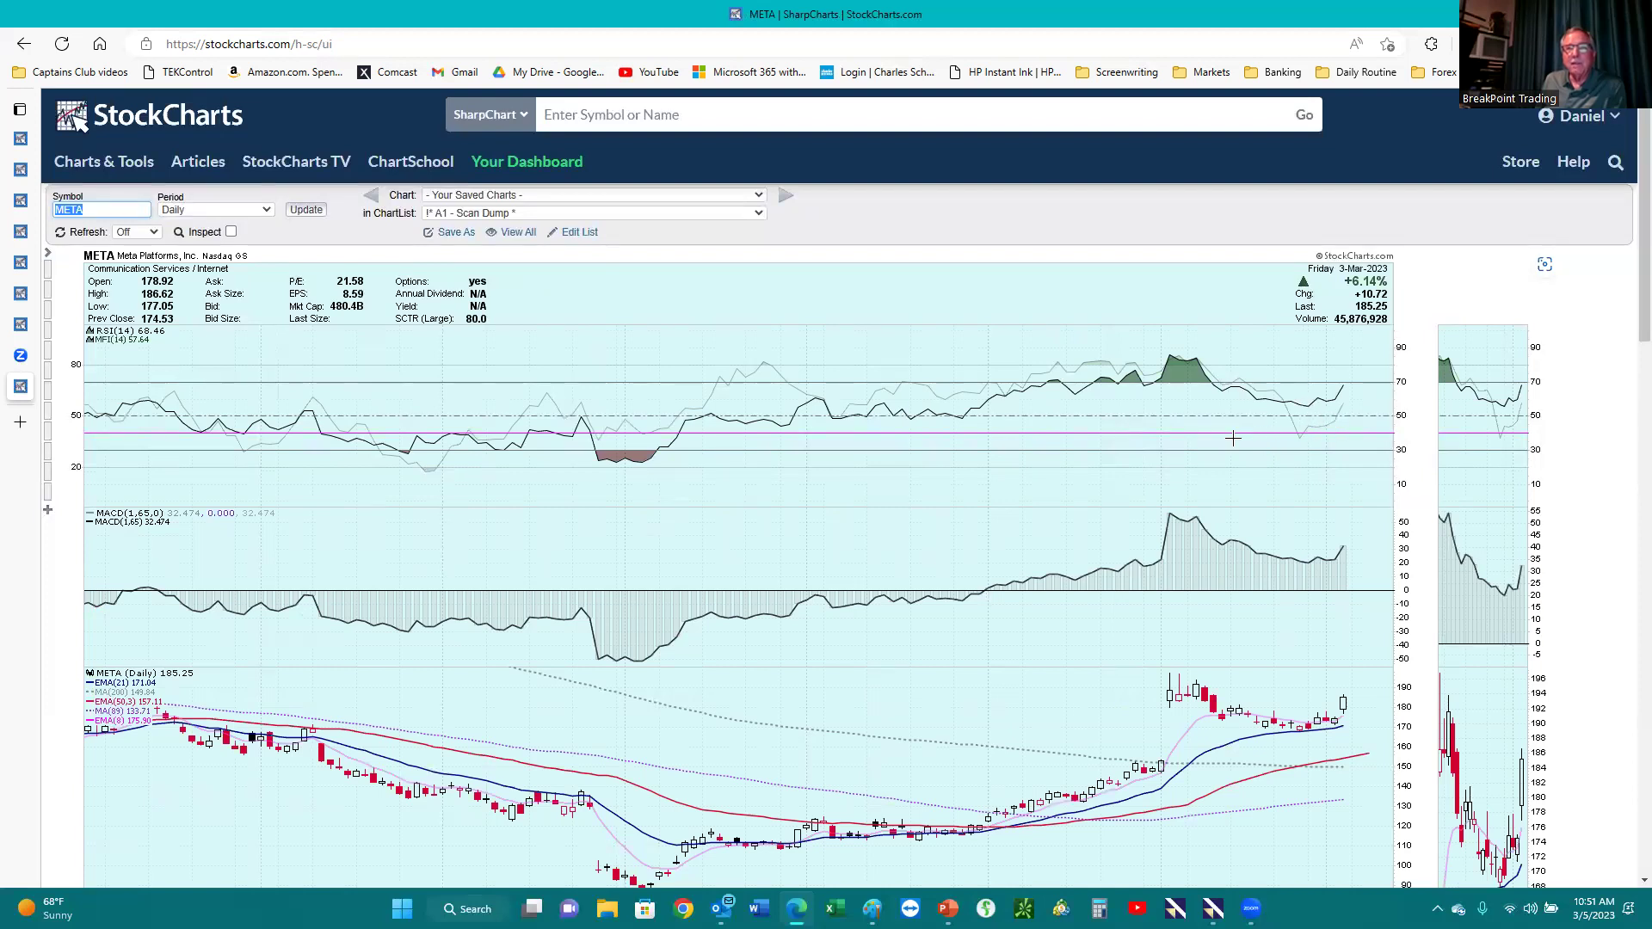
scroll(1232, 439, "down", 7)
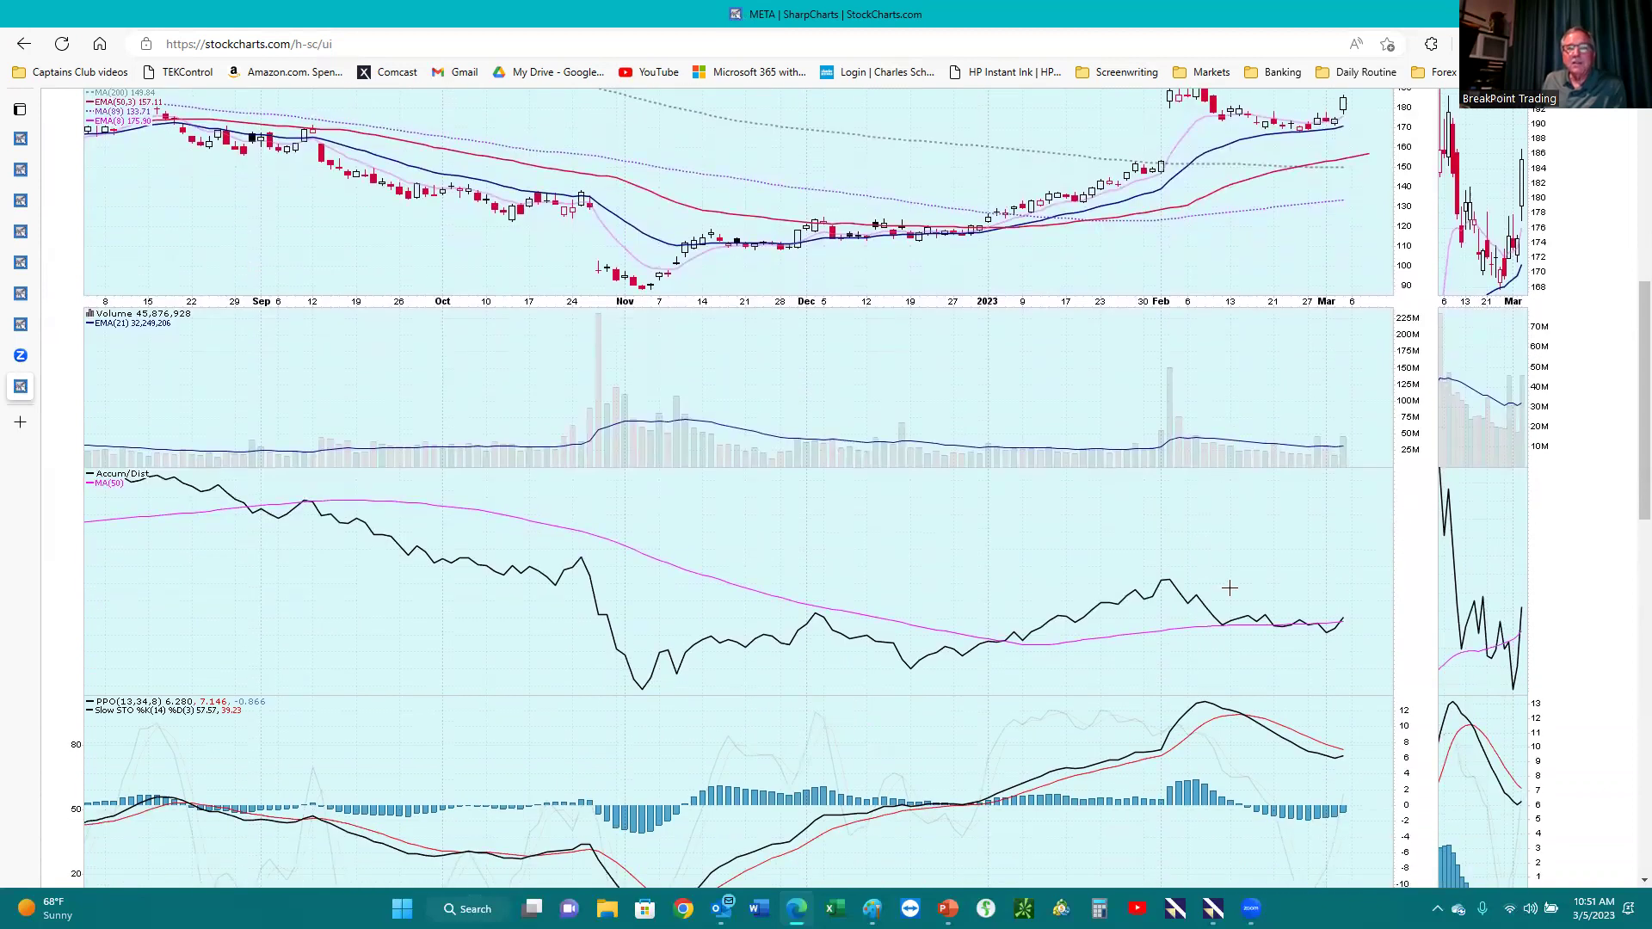
scroll(1193, 586, "down", 2)
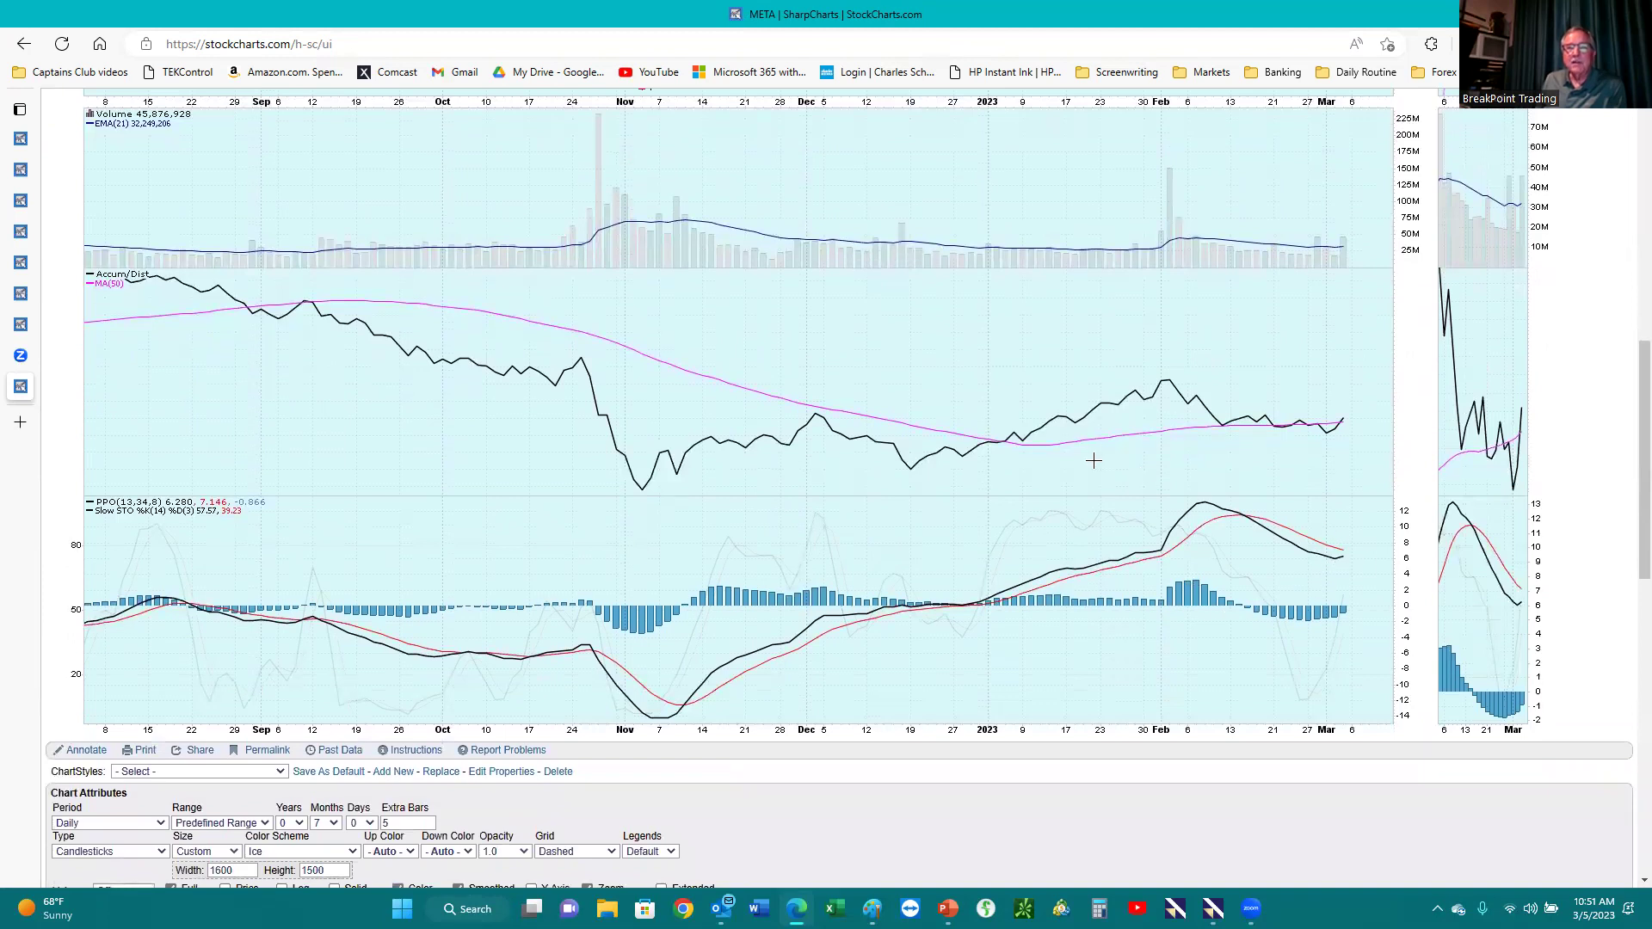
scroll(1095, 465, "up", 2)
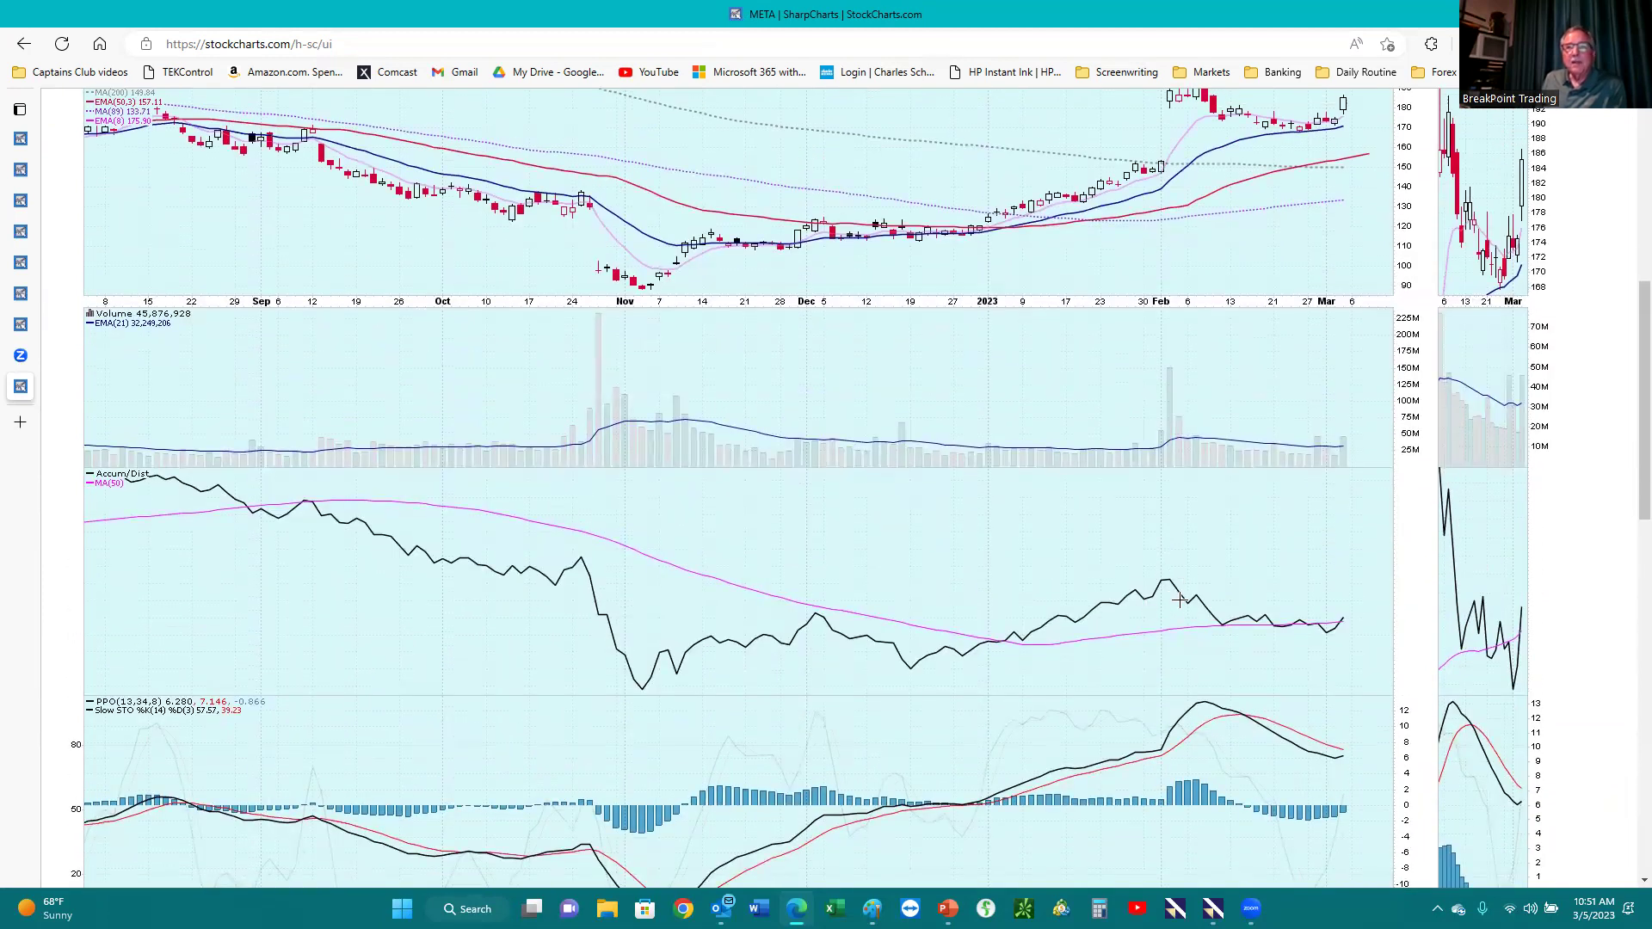
scroll(1179, 600, "up", 2)
scroll(1170, 592, "down", 2)
scroll(1207, 593, "up", 2)
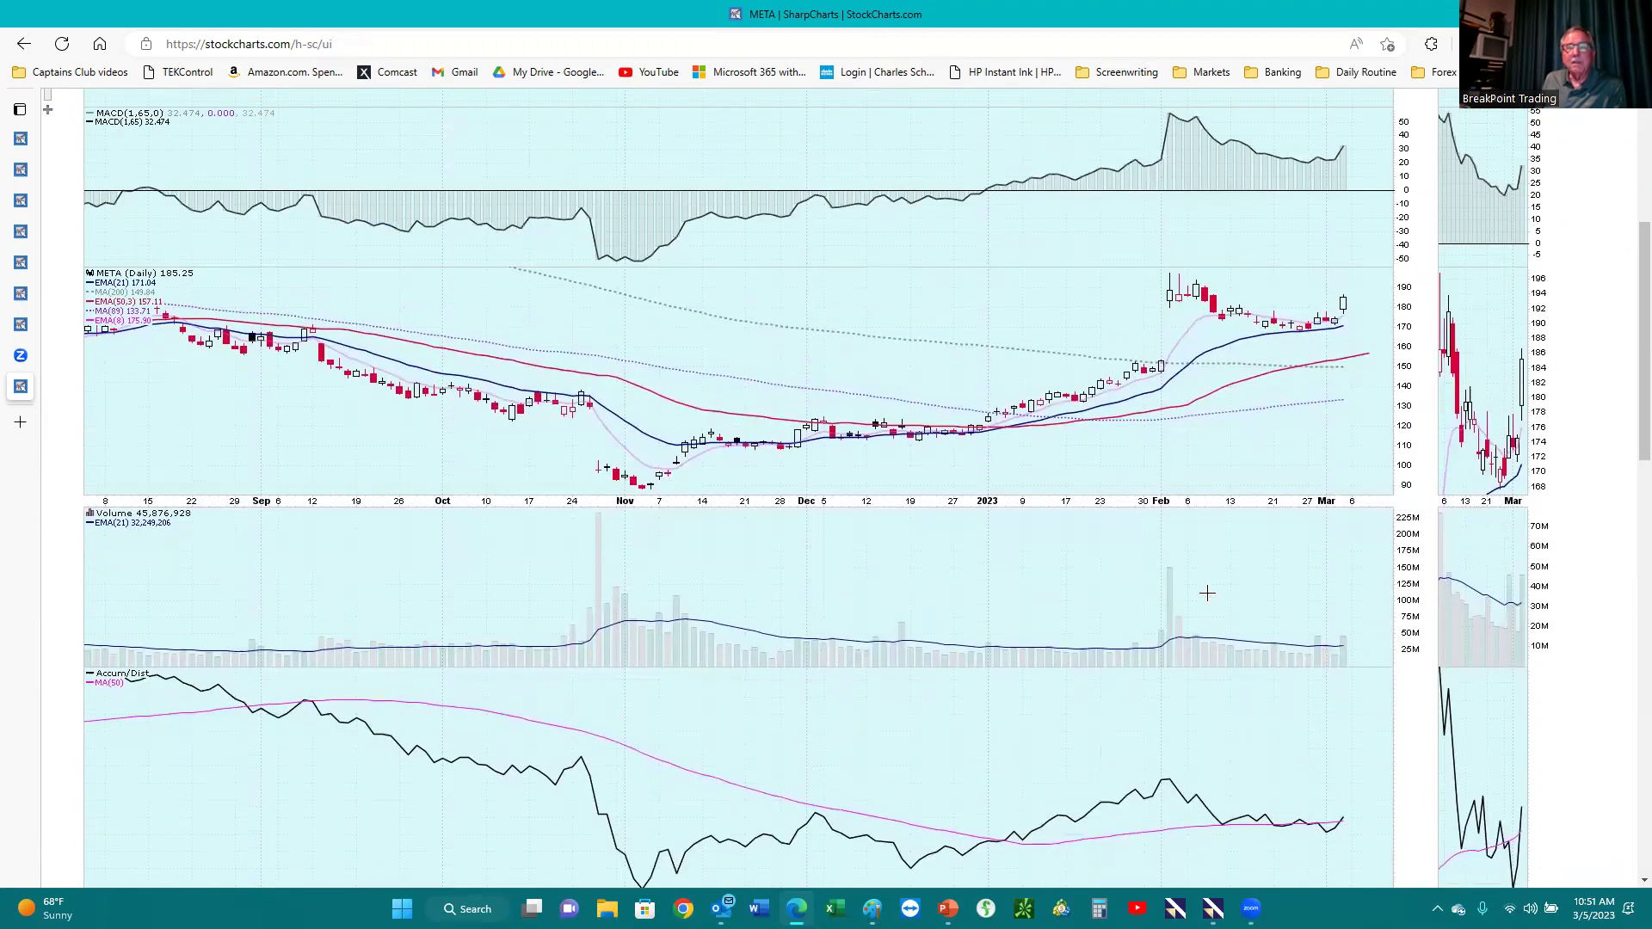
scroll(1207, 593, "up", 2)
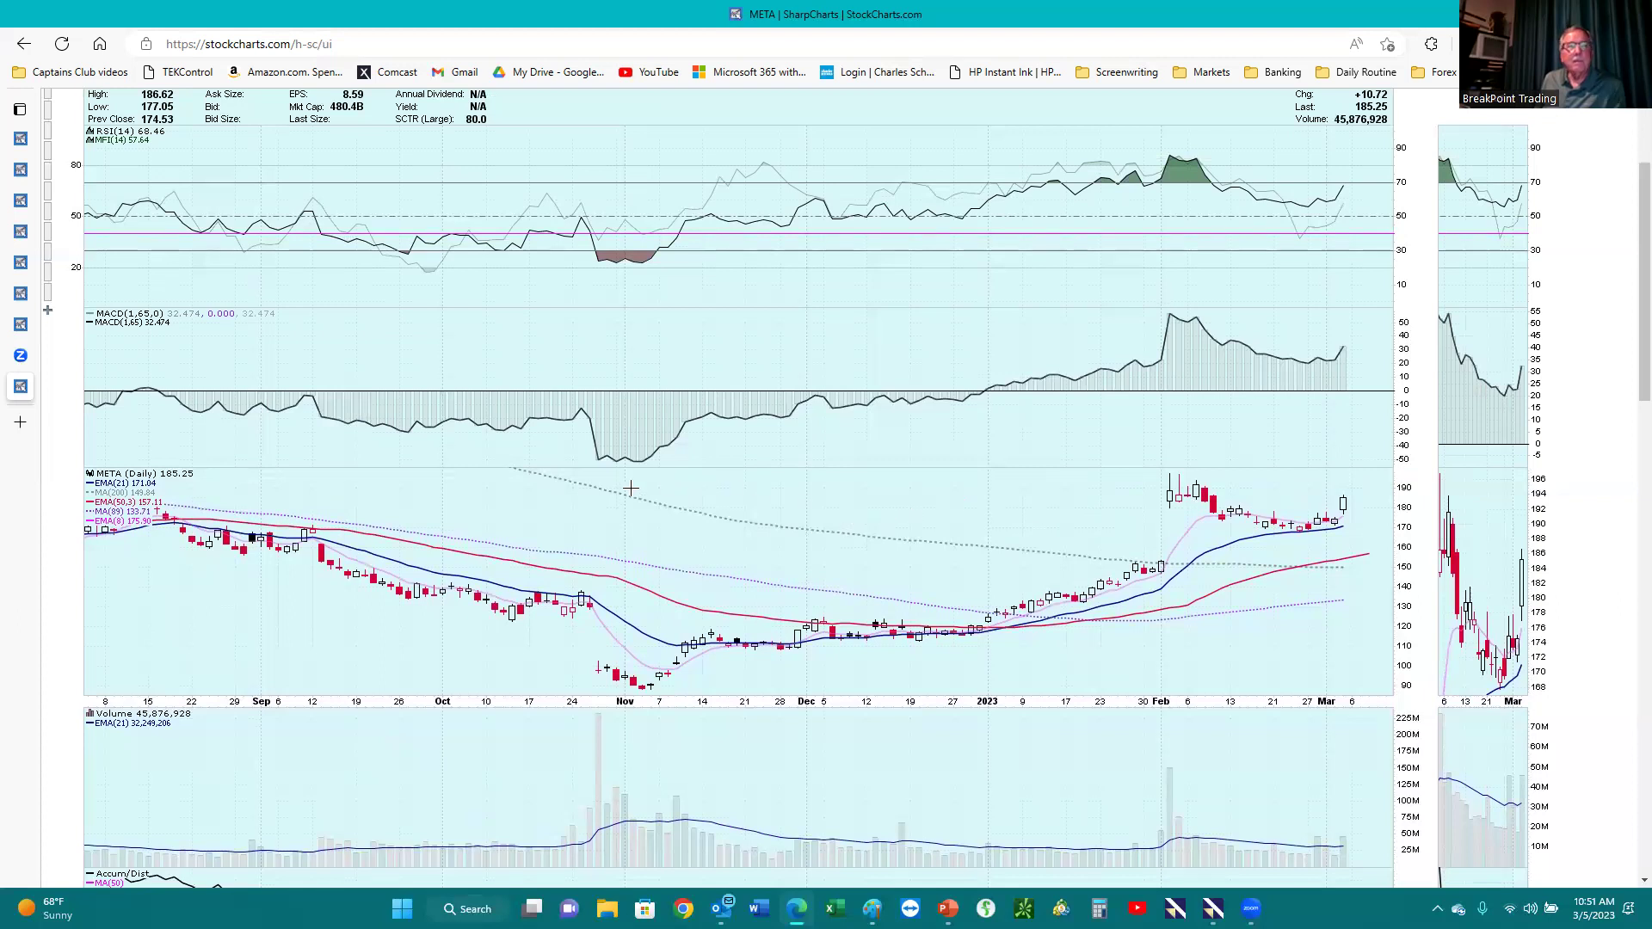
scroll(627, 479, "up", 3)
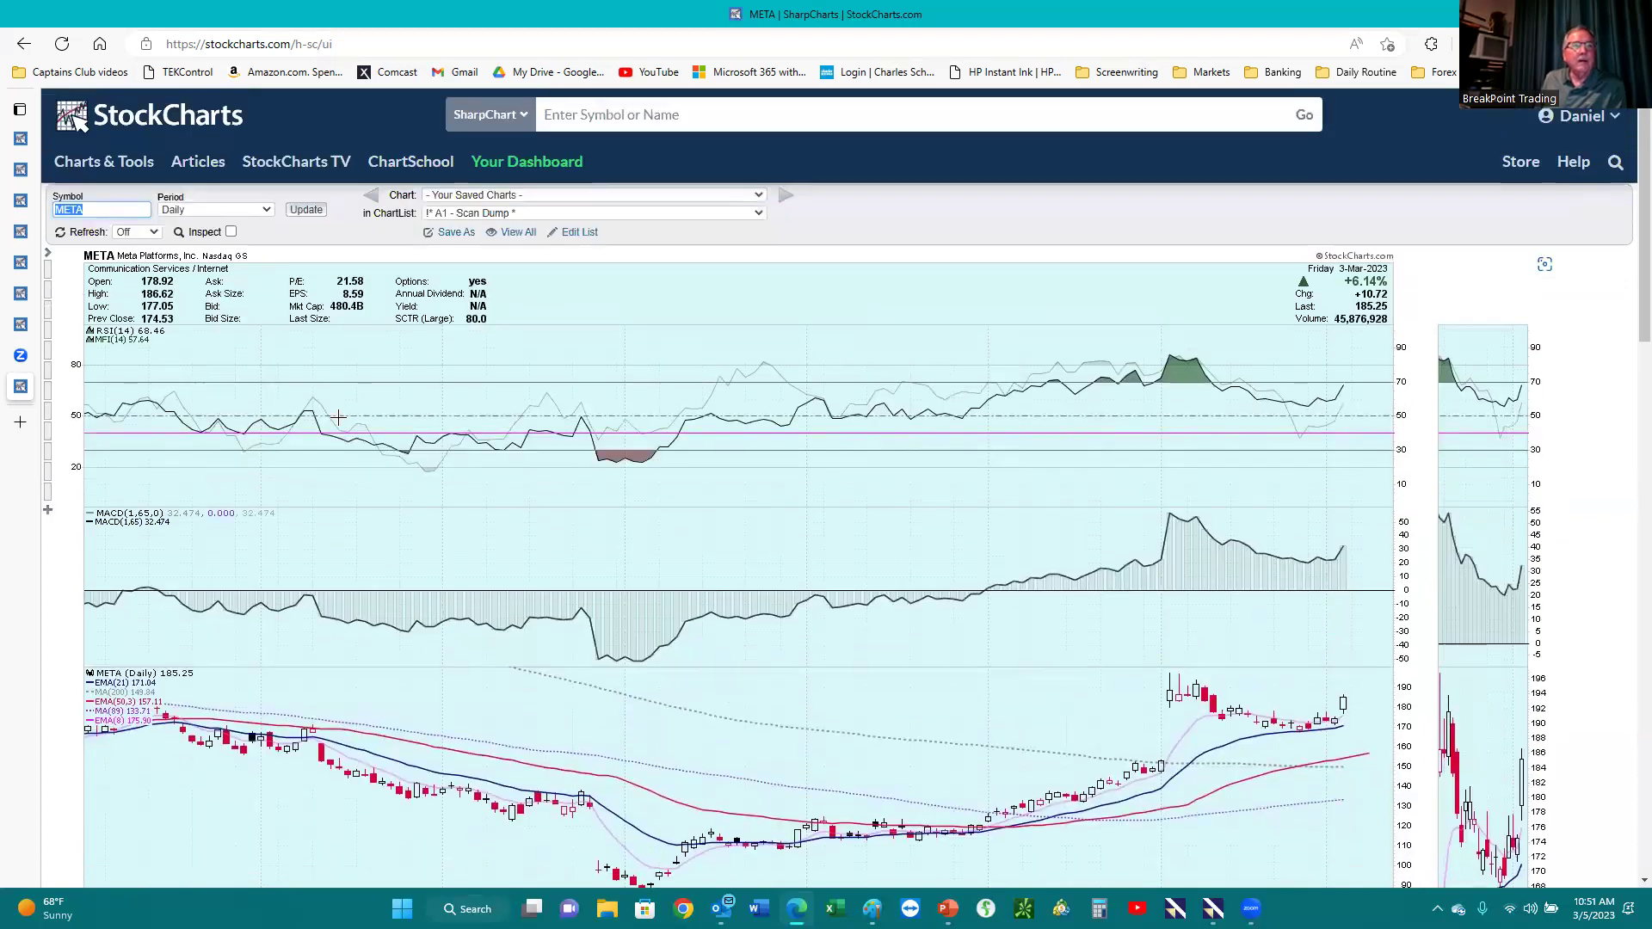
Show META in the three-year weekly chart style and review its PPO, moving averages, volume, RSI, accumulation/distribution and ADX
left_click(48, 314)
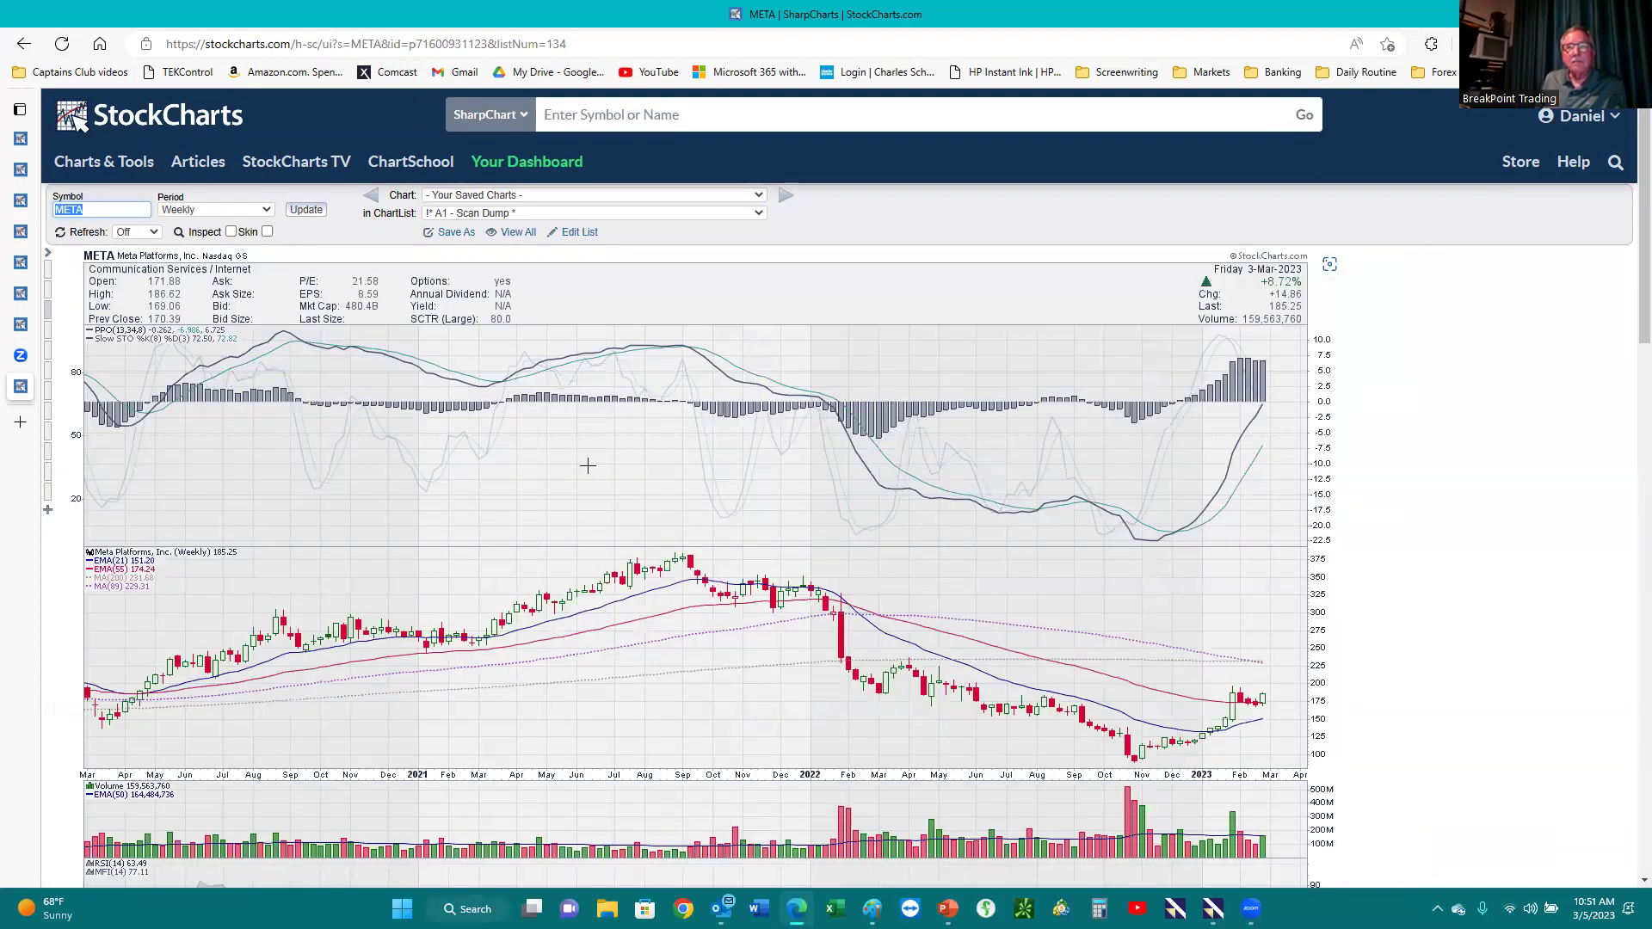
scroll(587, 465, "down", 5)
scroll(588, 466, "up", 2)
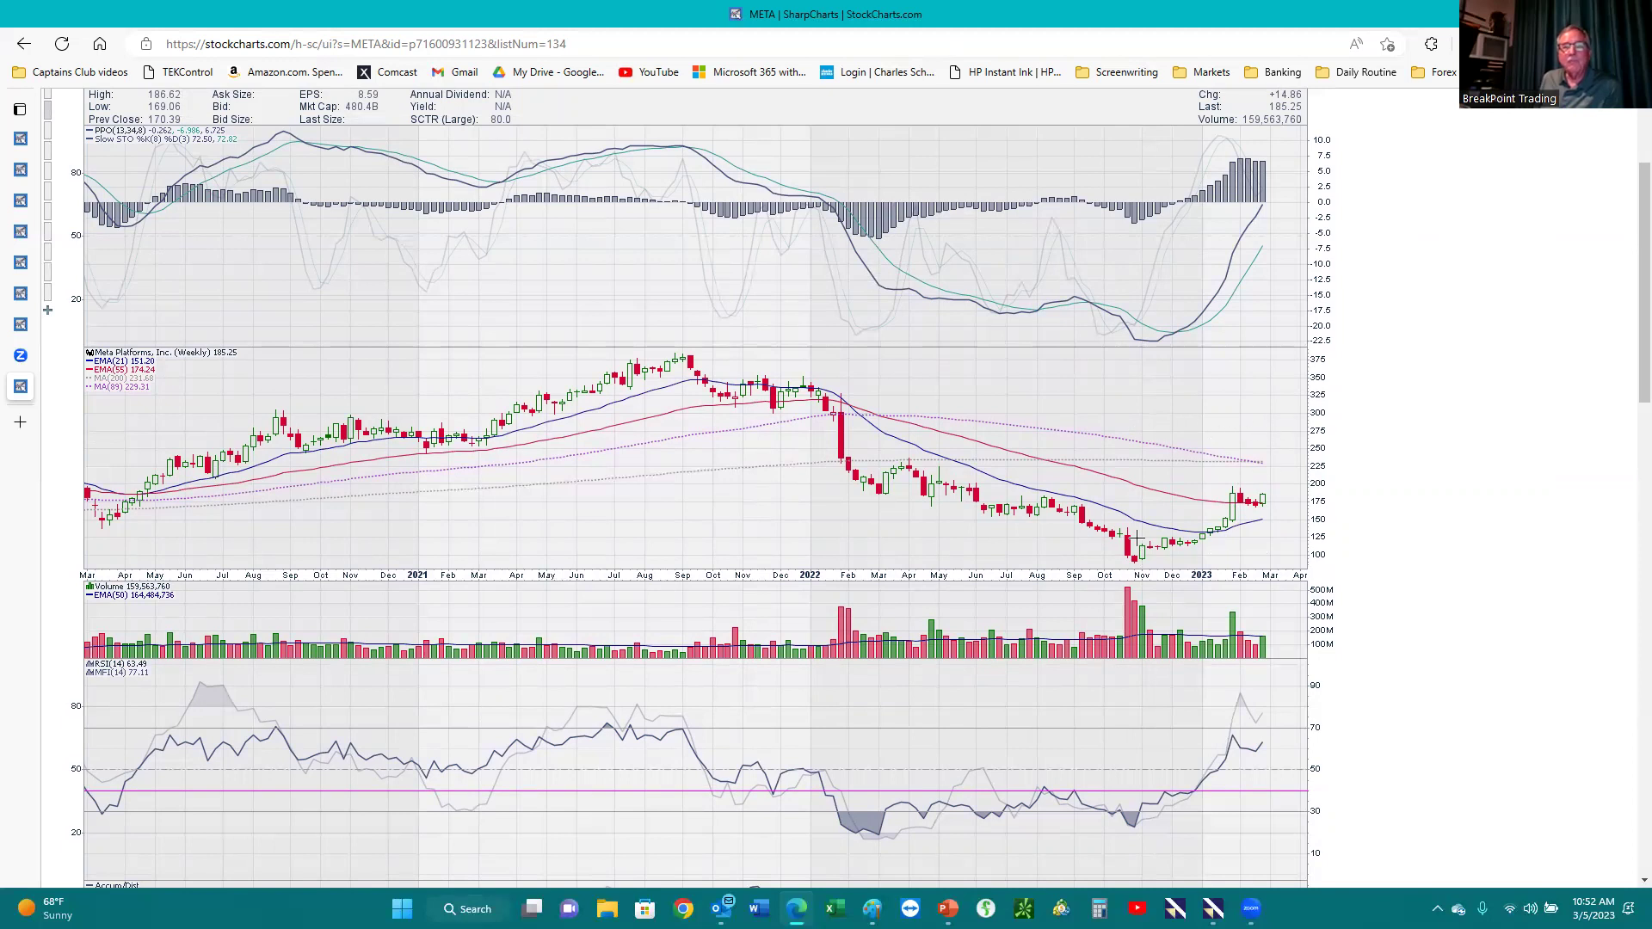
scroll(1133, 537, "down", 5)
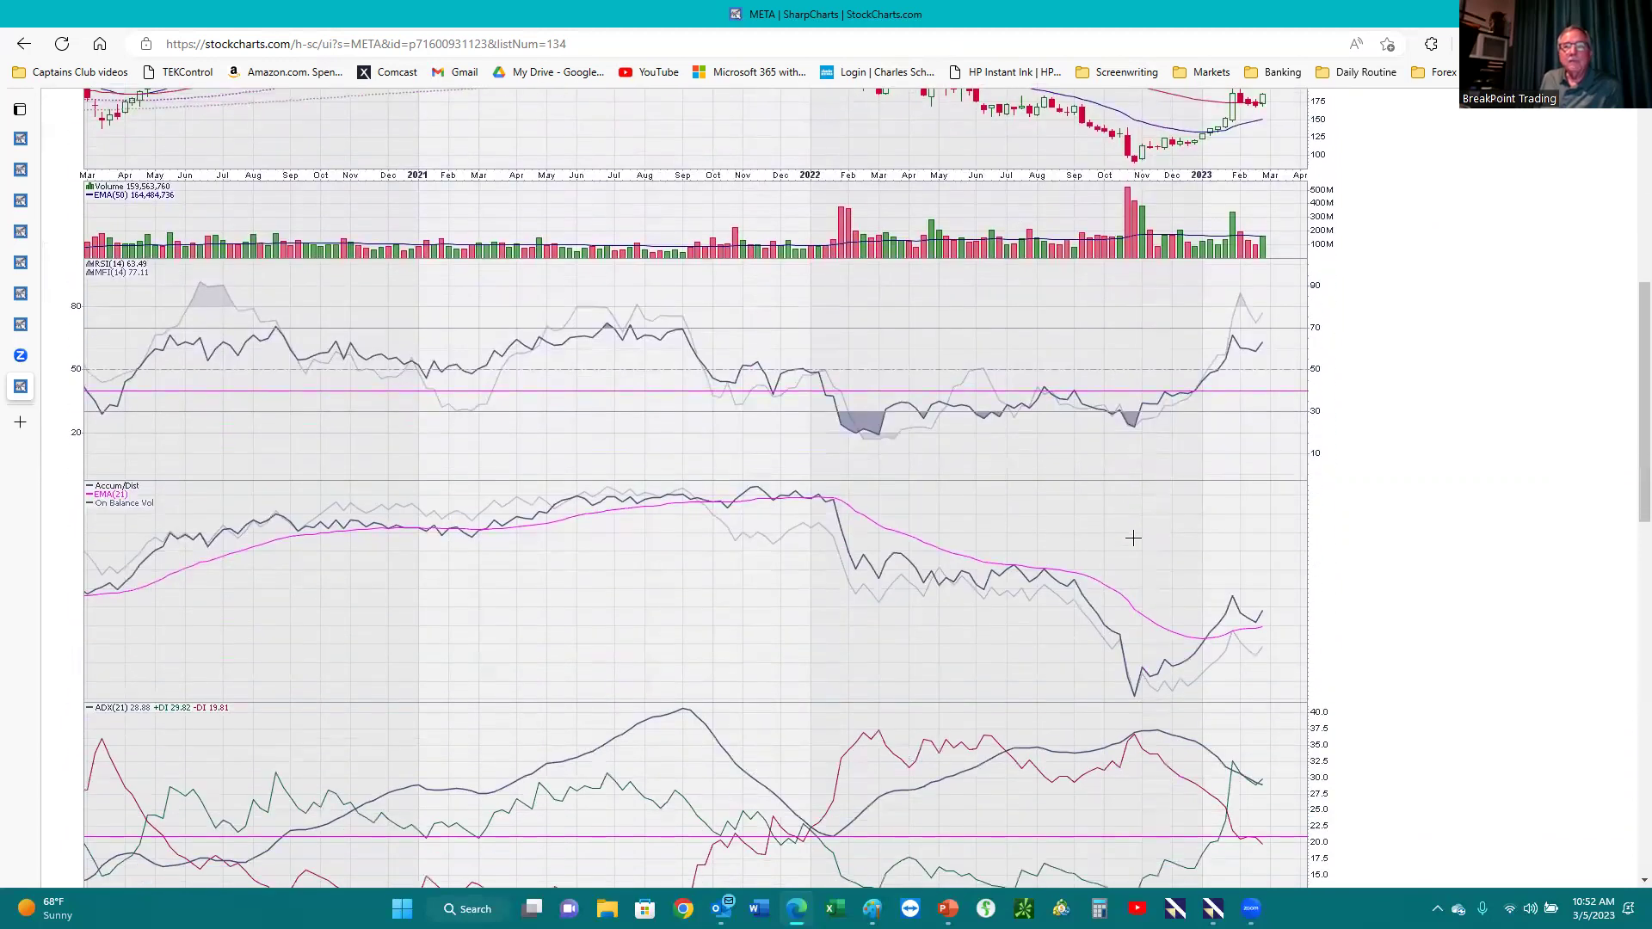
scroll(1133, 538, "up", 5)
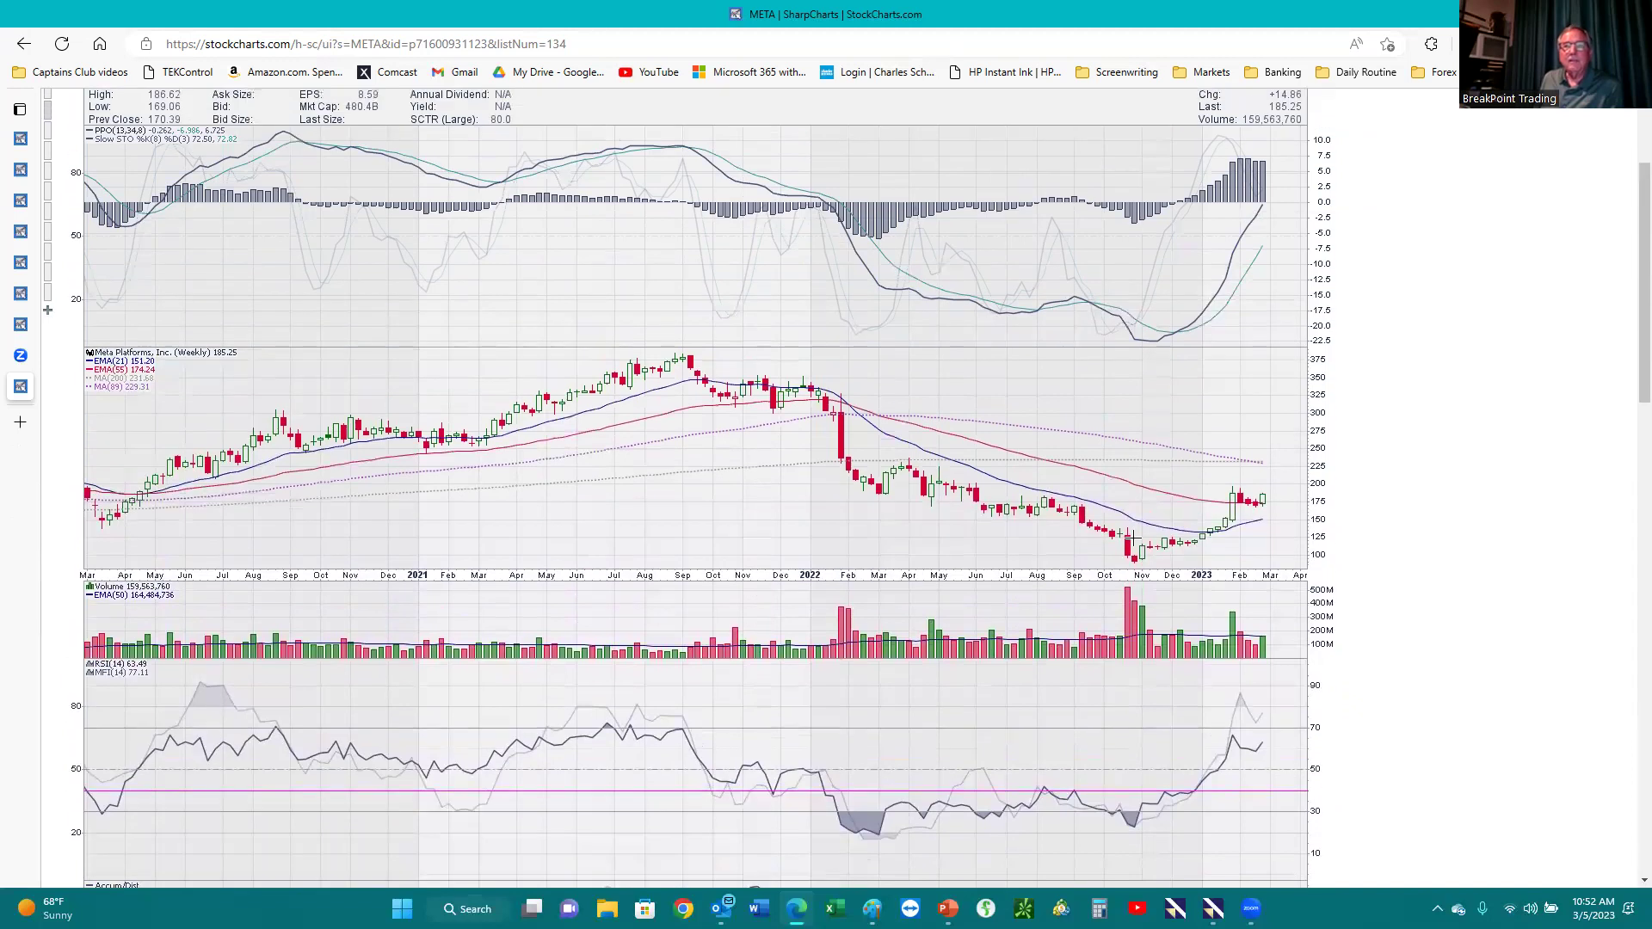
scroll(1133, 538, "up", 3)
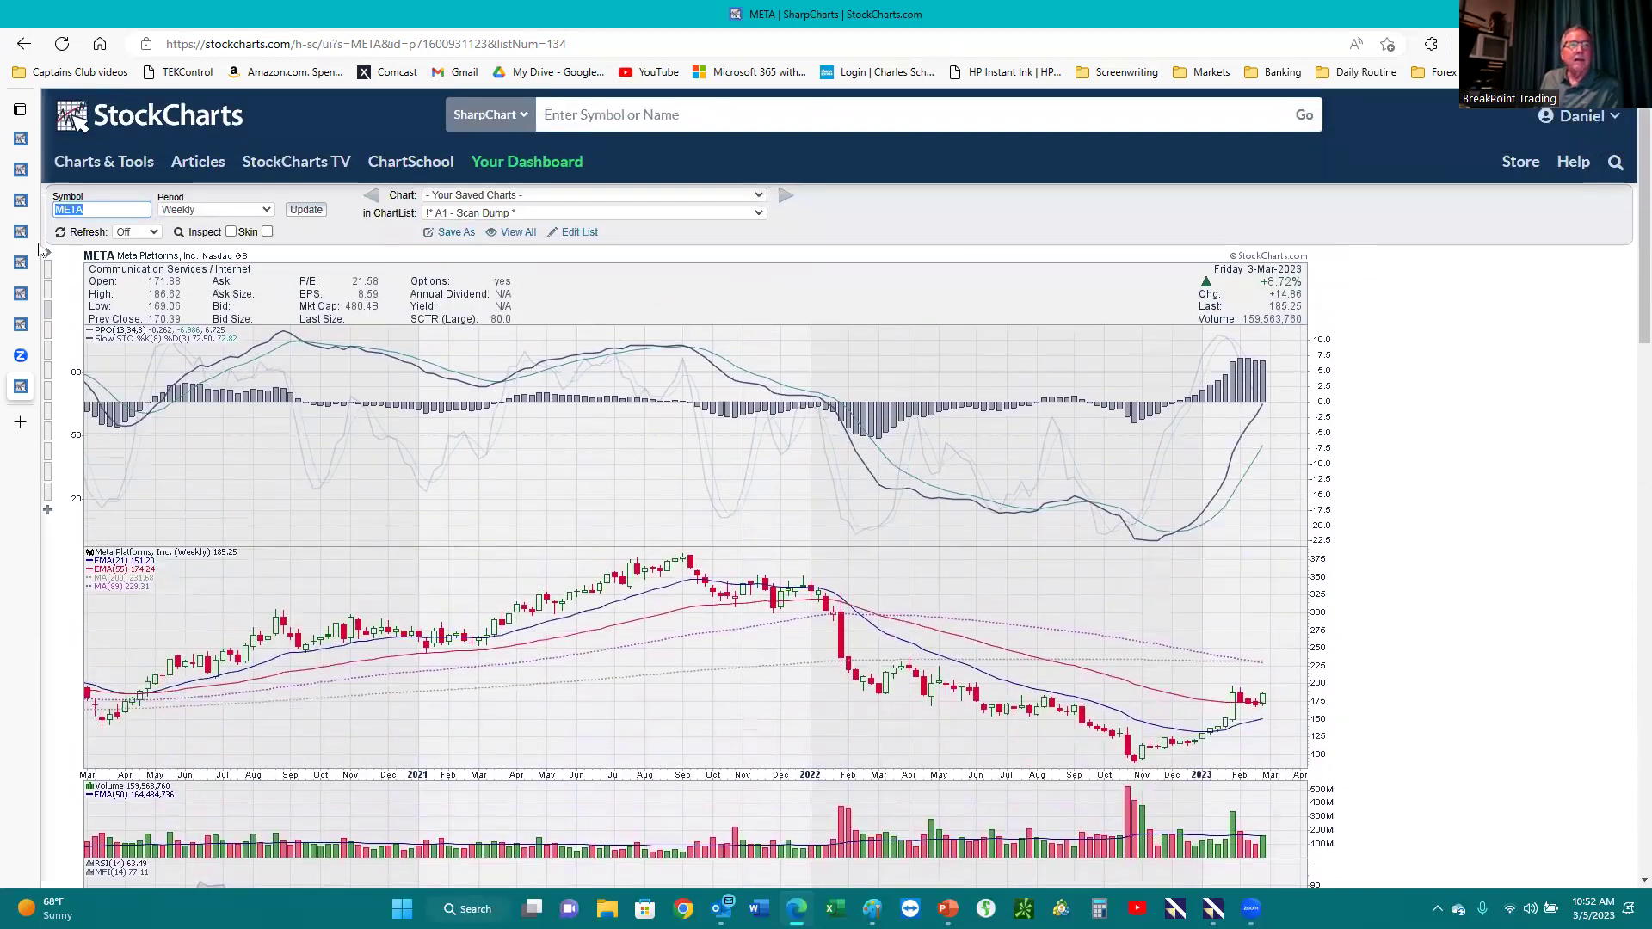
Return to the daily chart style and change the charted symbol to SNAP
left_click(53, 270)
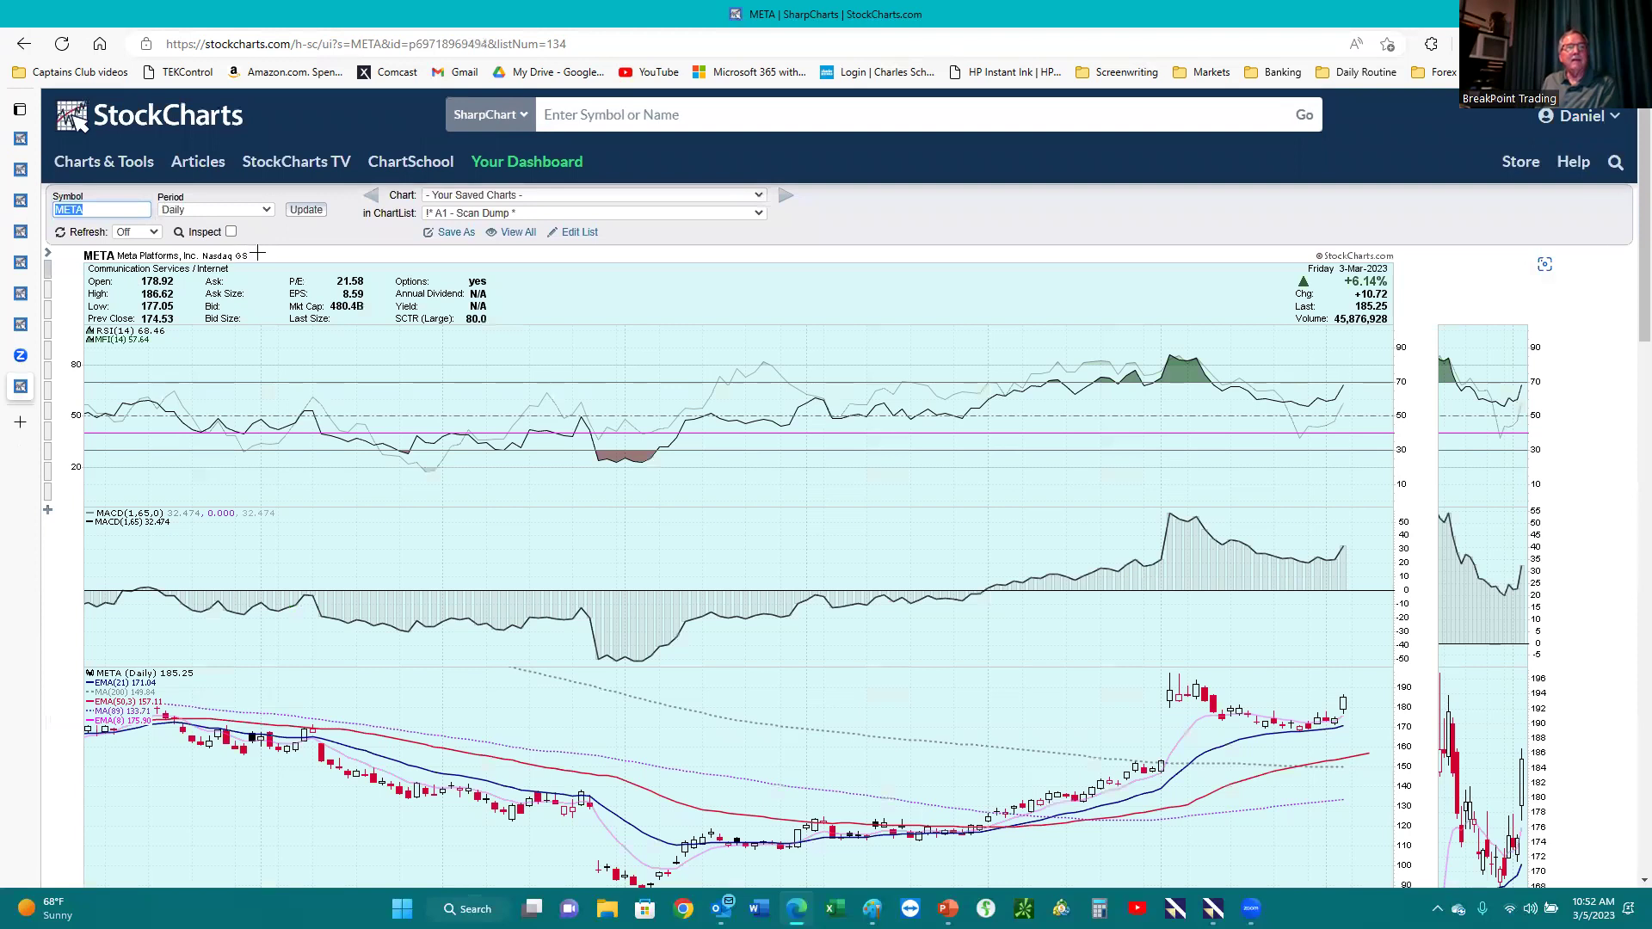
type("sn")
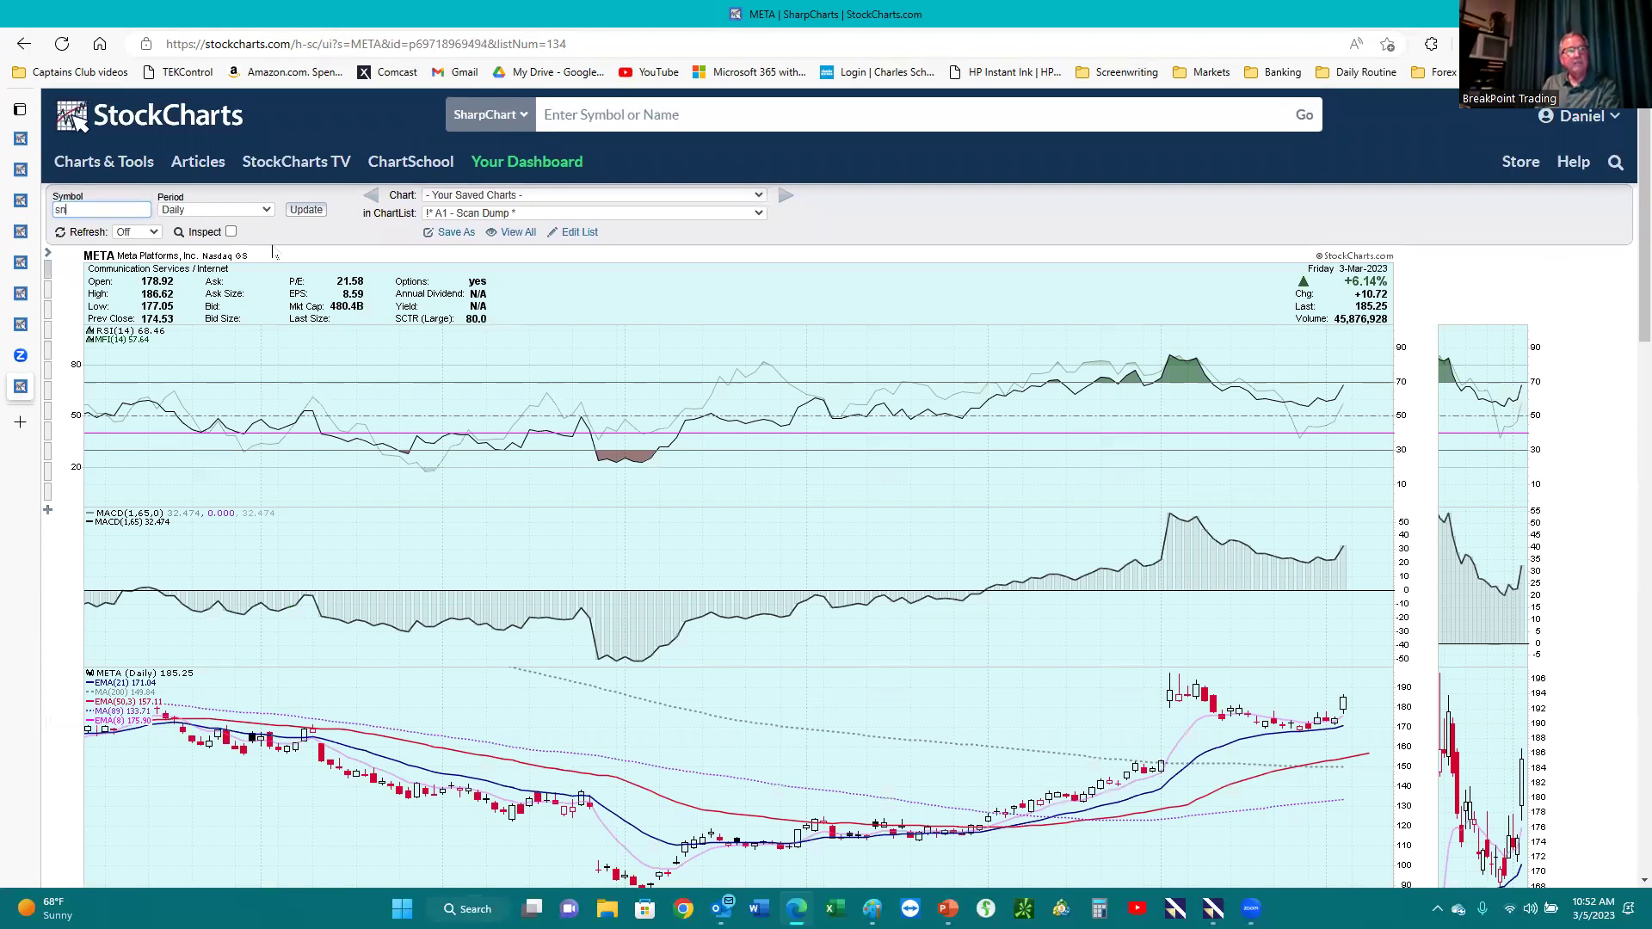
type("ap")
key("Return")
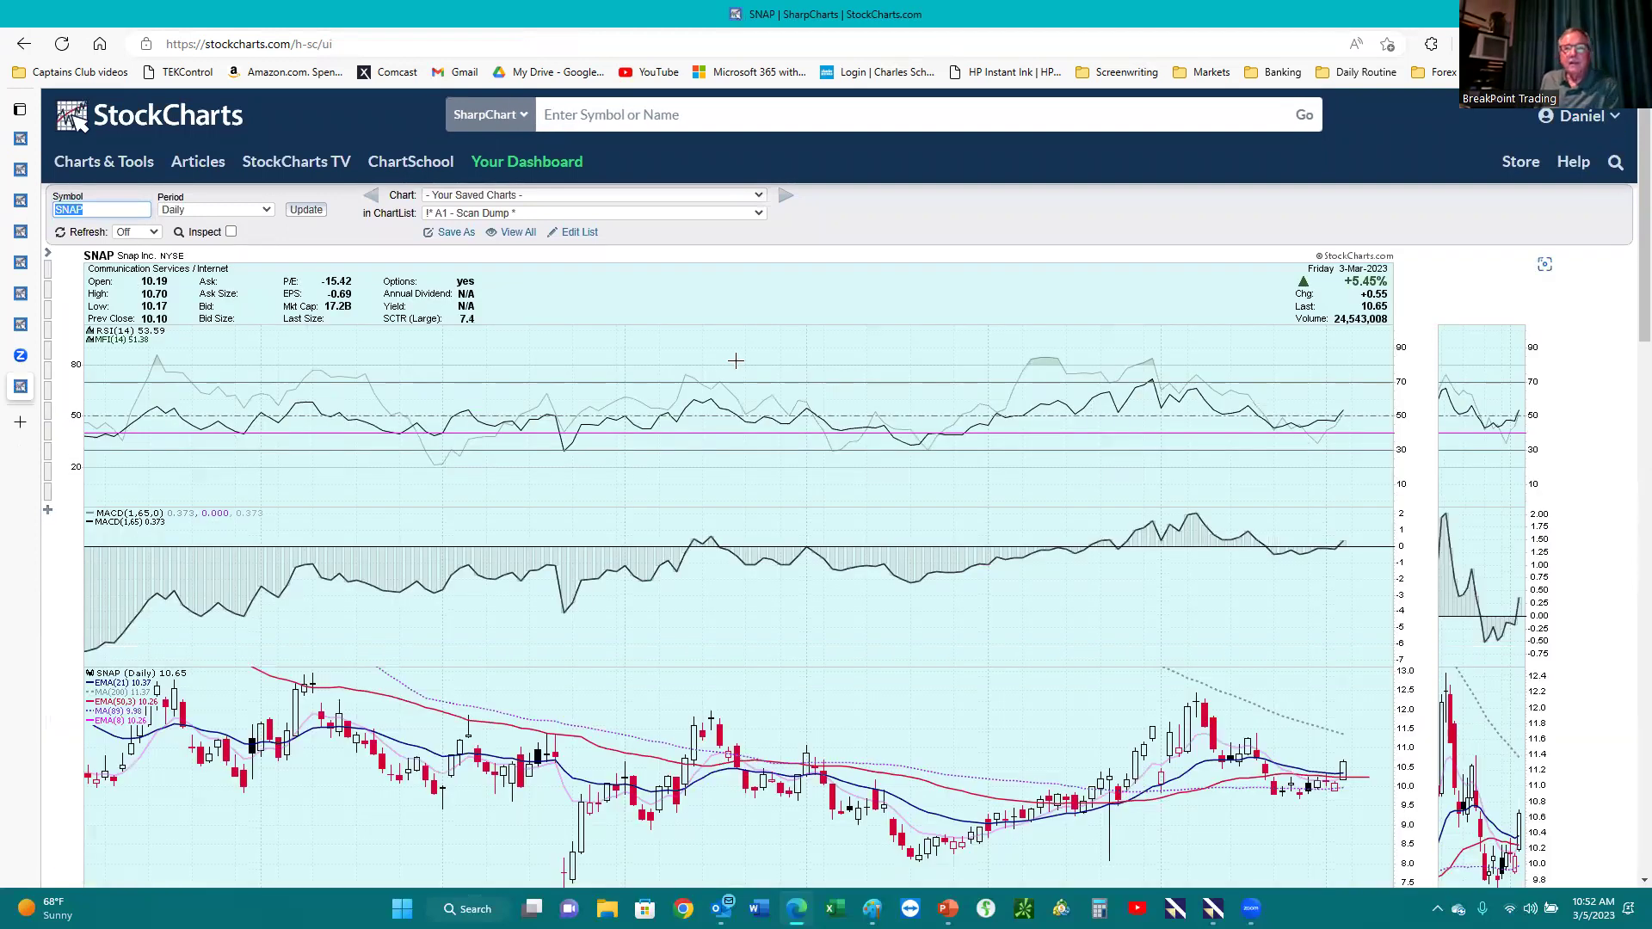
Examine the SNAP daily chart's RSI, MACD, price against its moving averages, volume, accumulation/distribution and PPO
scroll(887, 415, "down", 2)
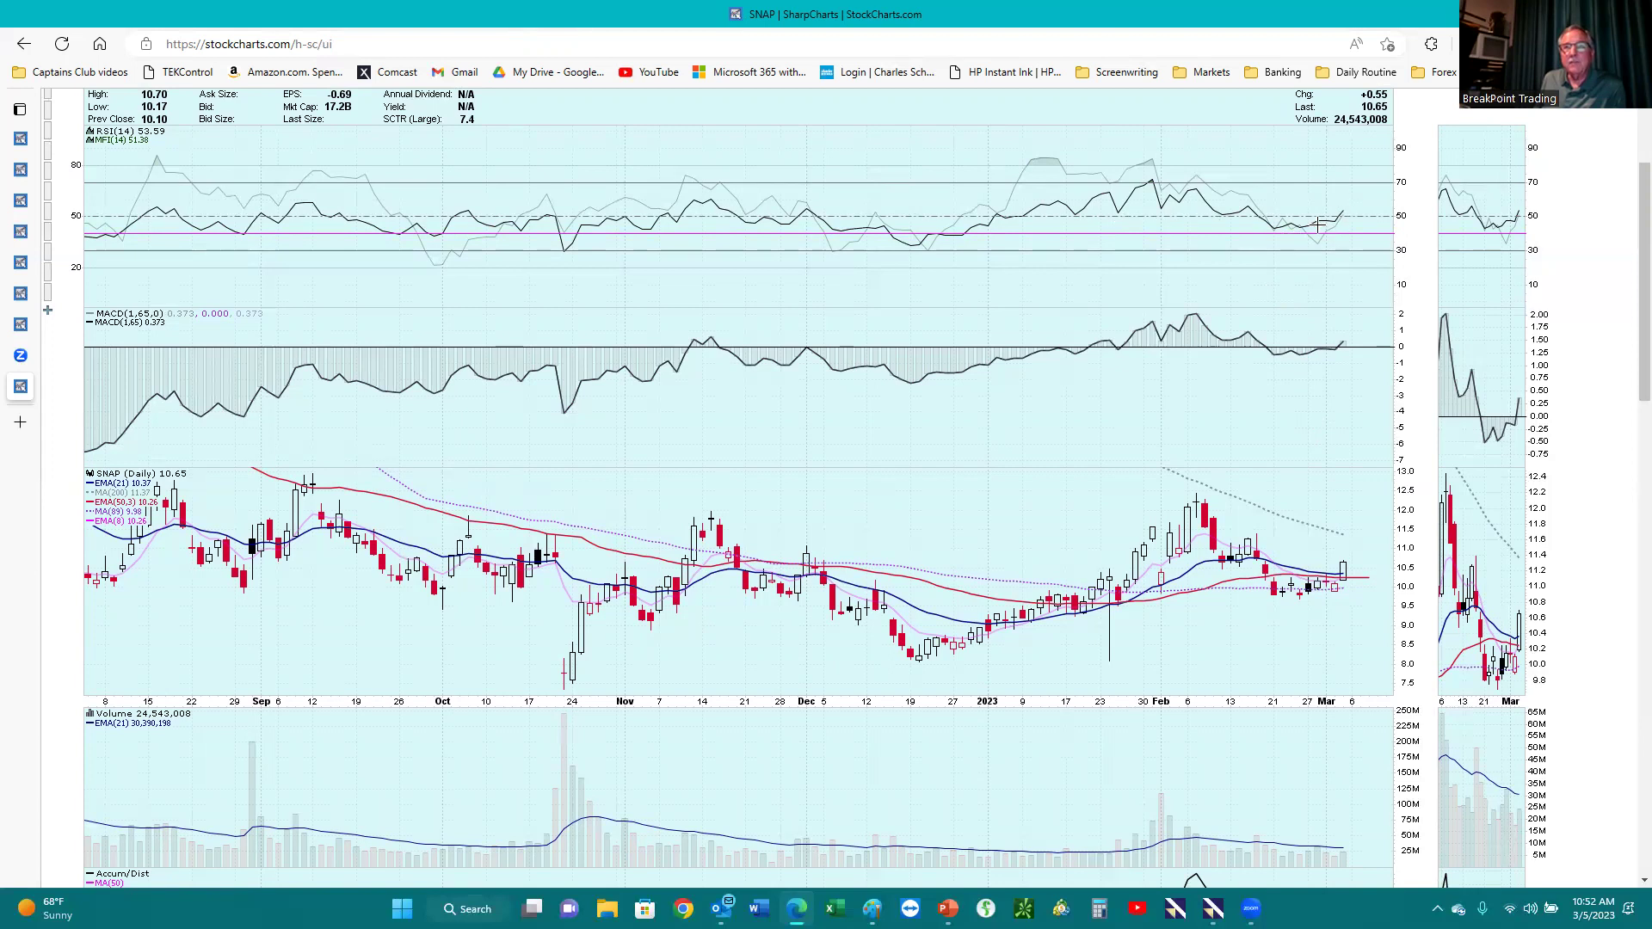
scroll(1277, 417, "down", 2)
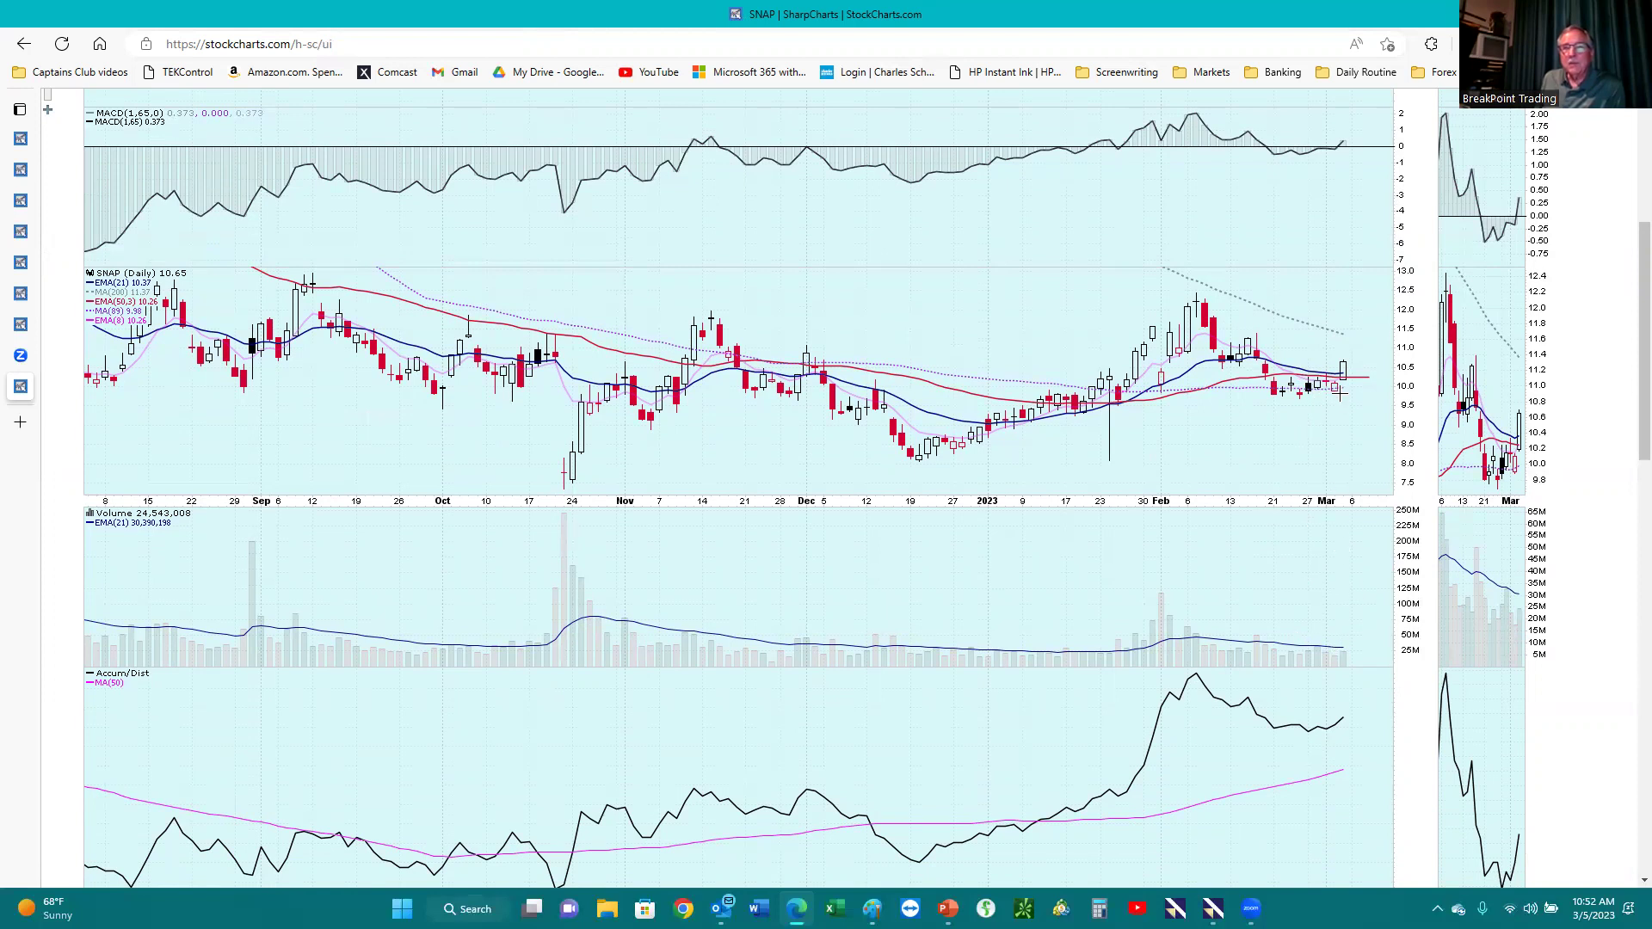
scroll(1274, 530, "down", 2)
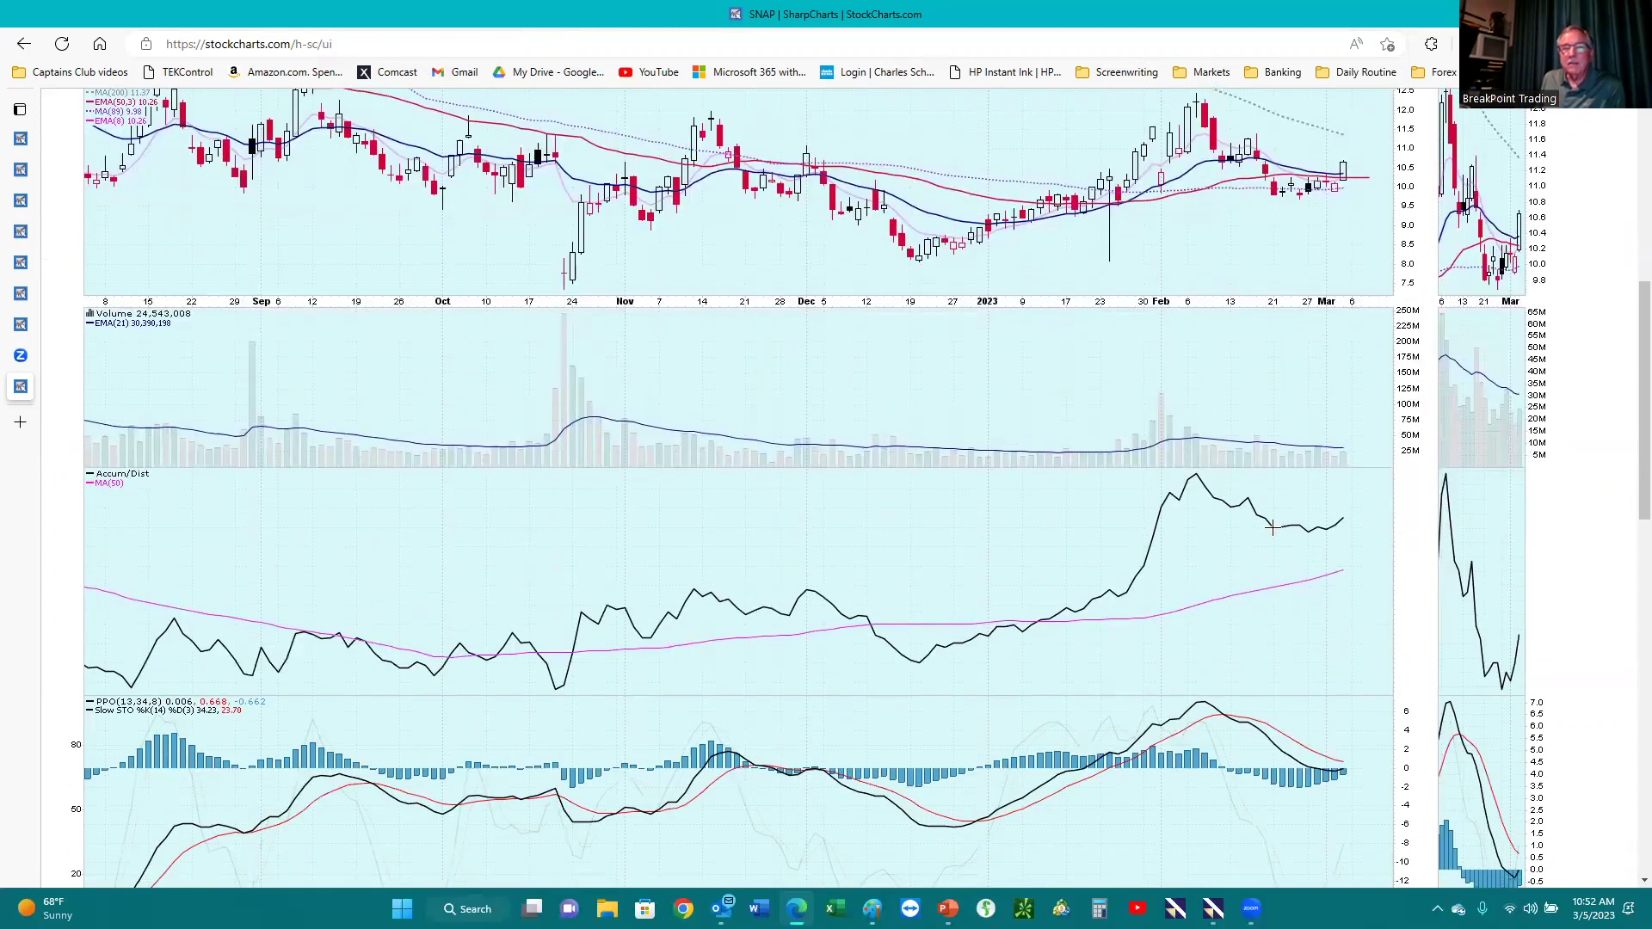
scroll(1314, 744, "down", 2)
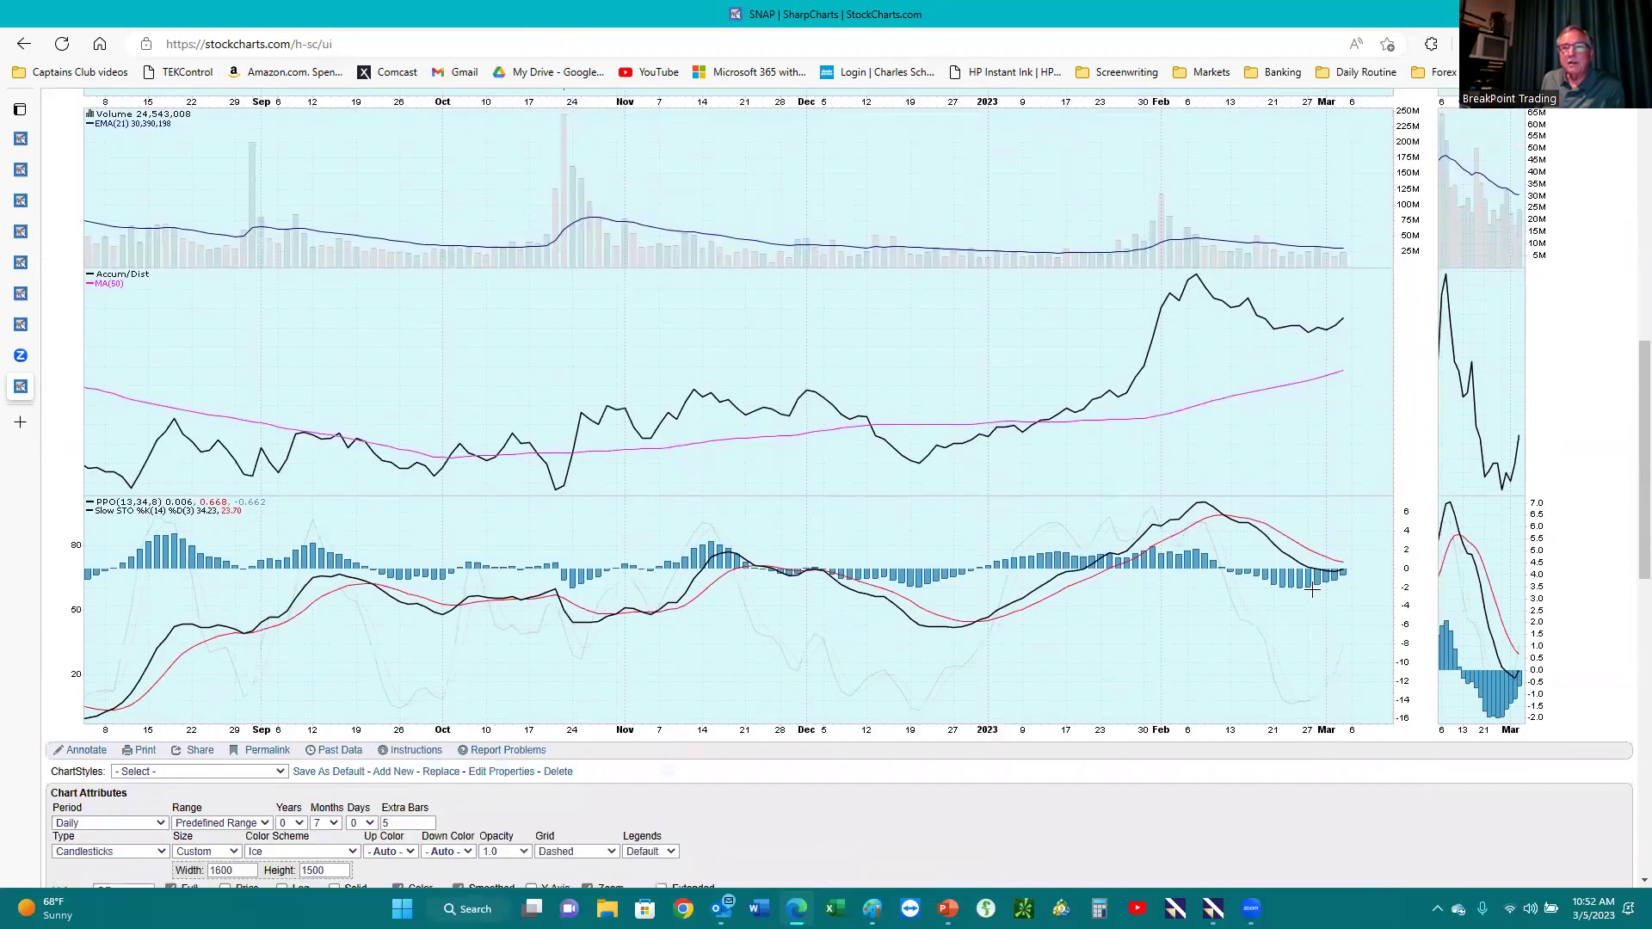
scroll(1299, 590, "up", 2)
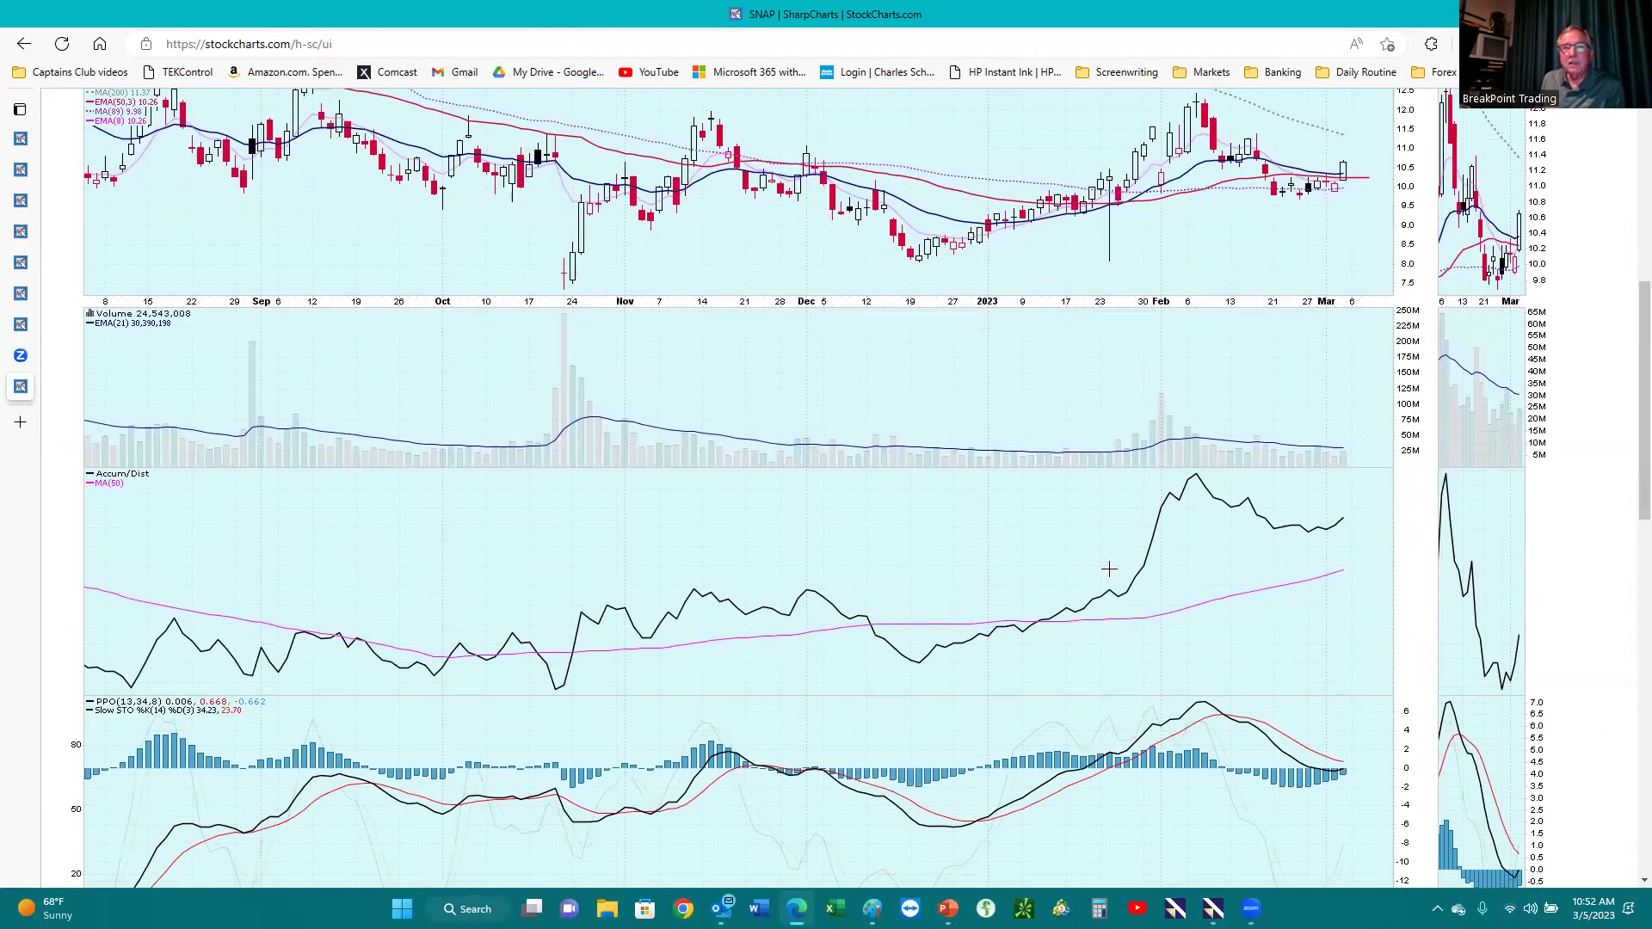
scroll(1183, 405, "up", 2)
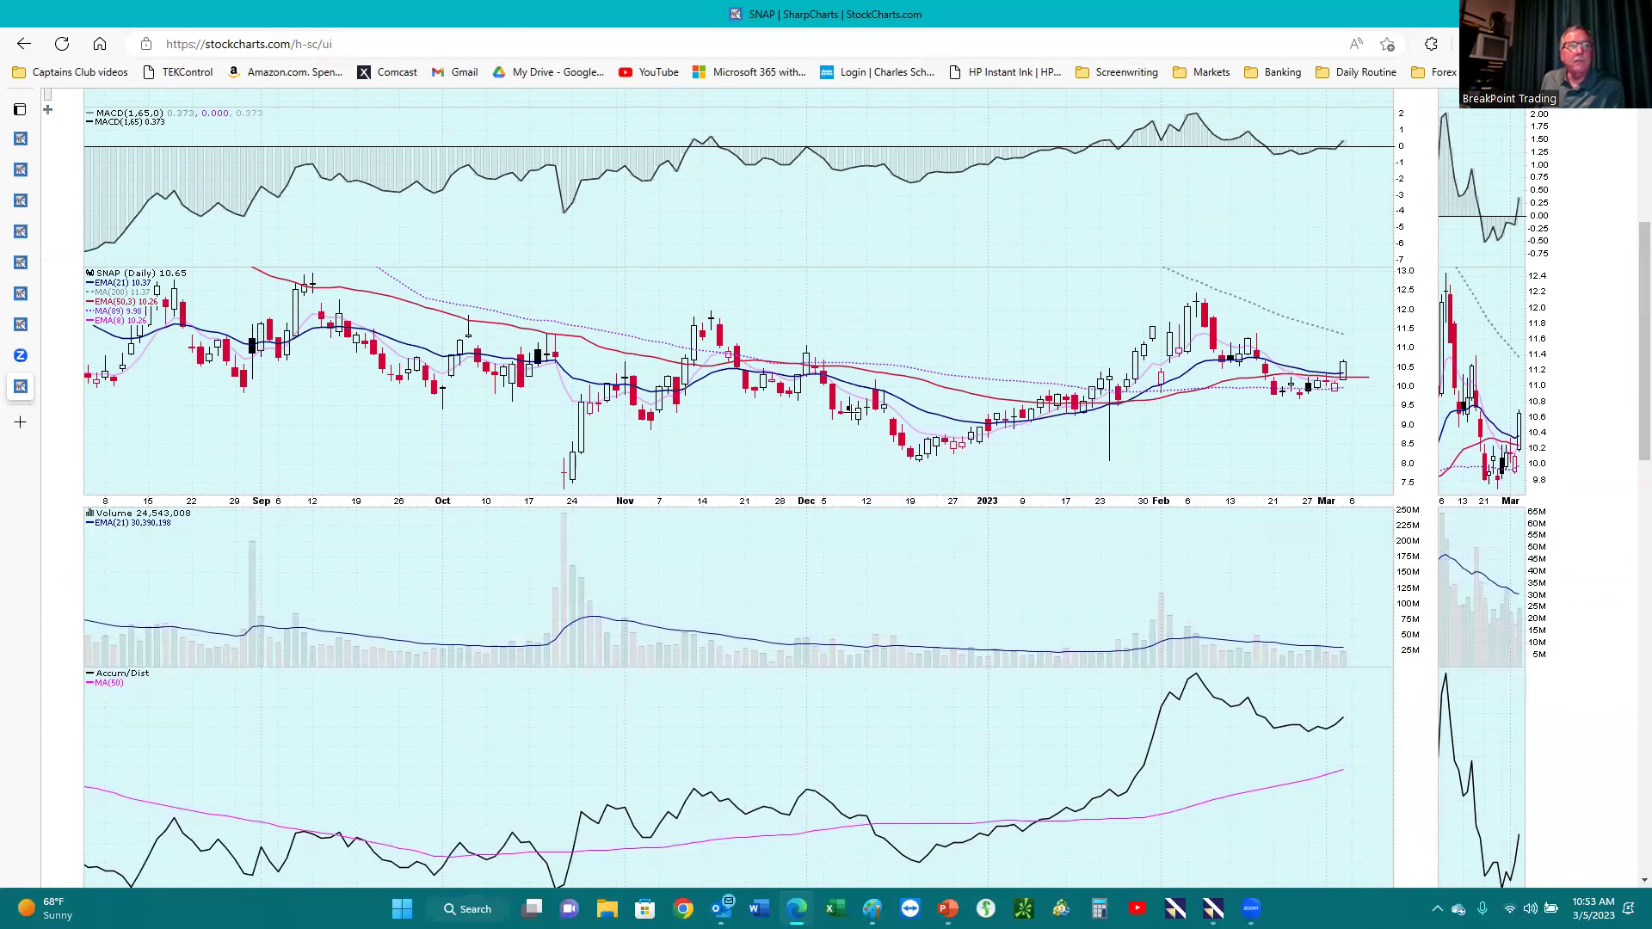
scroll(850, 413, "up", 2)
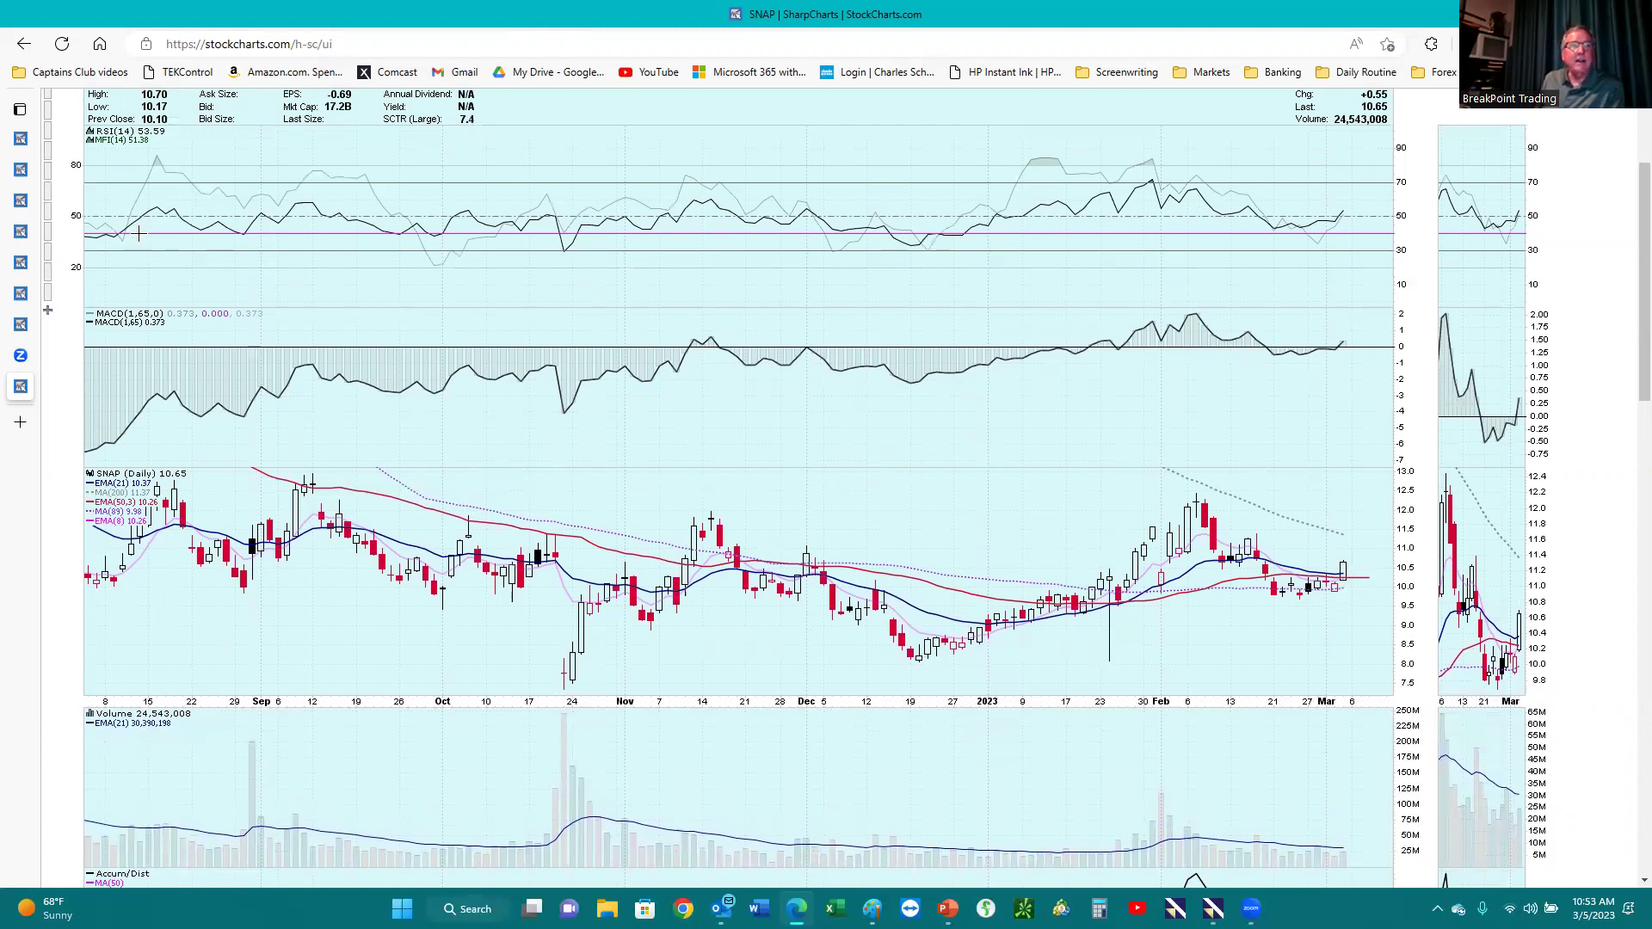
scroll(138, 233, "up", 3)
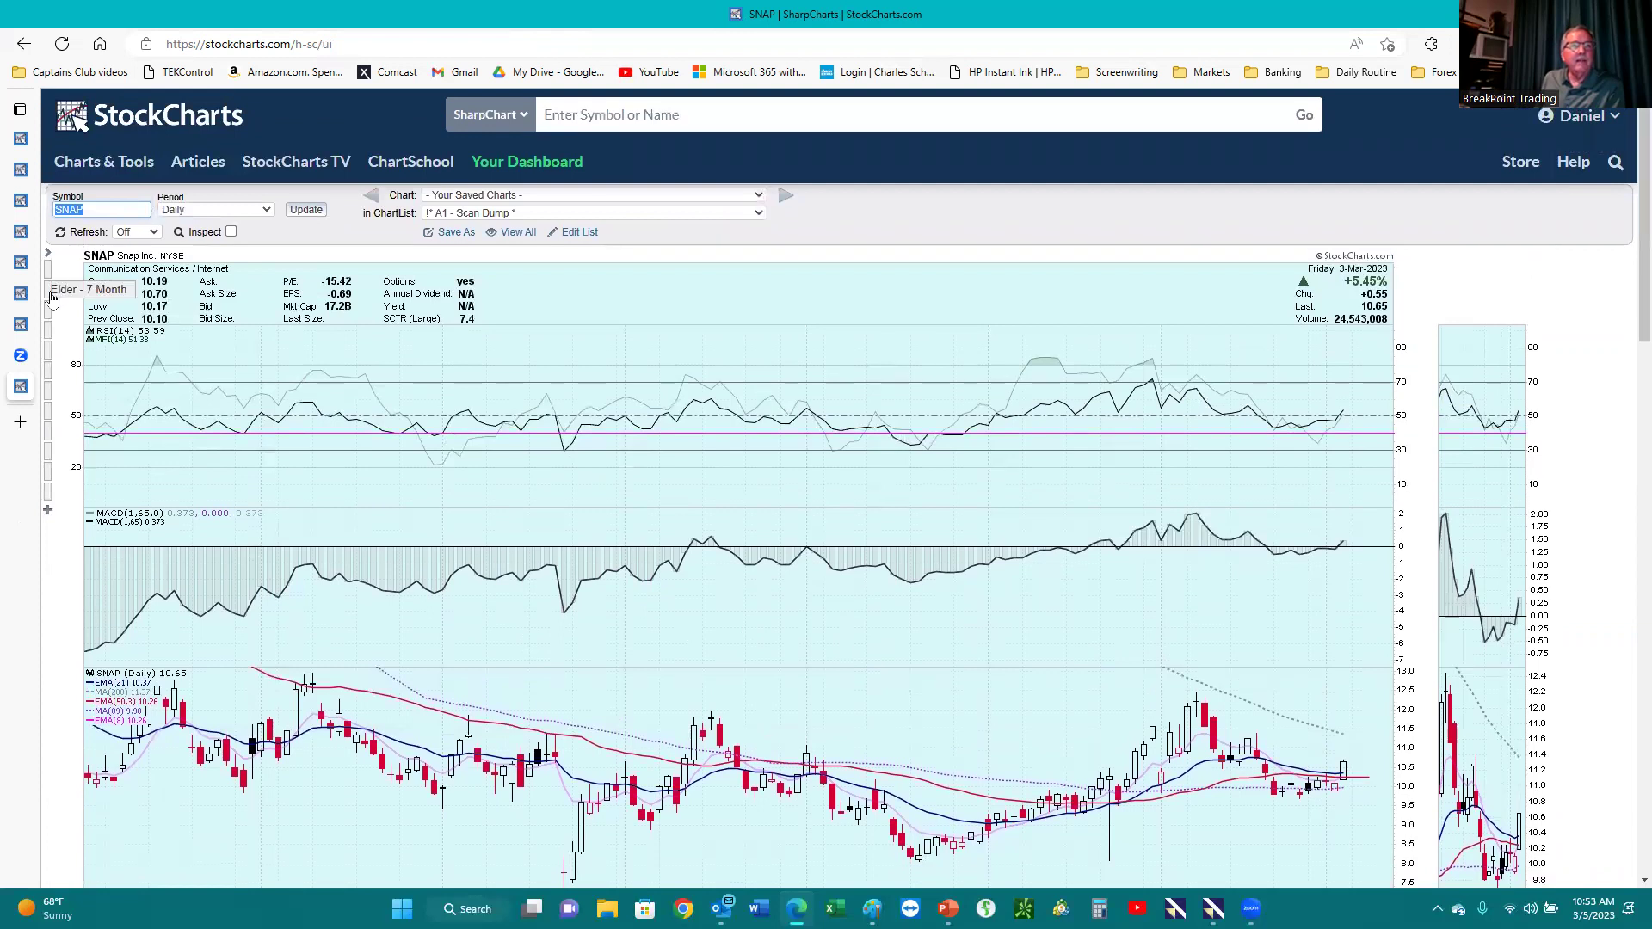
Show SNAP in the "Weekly - 3 year" chart style and review its PPO, moving averages, volume, RSI and accumulation/distribution
left_click(48, 319)
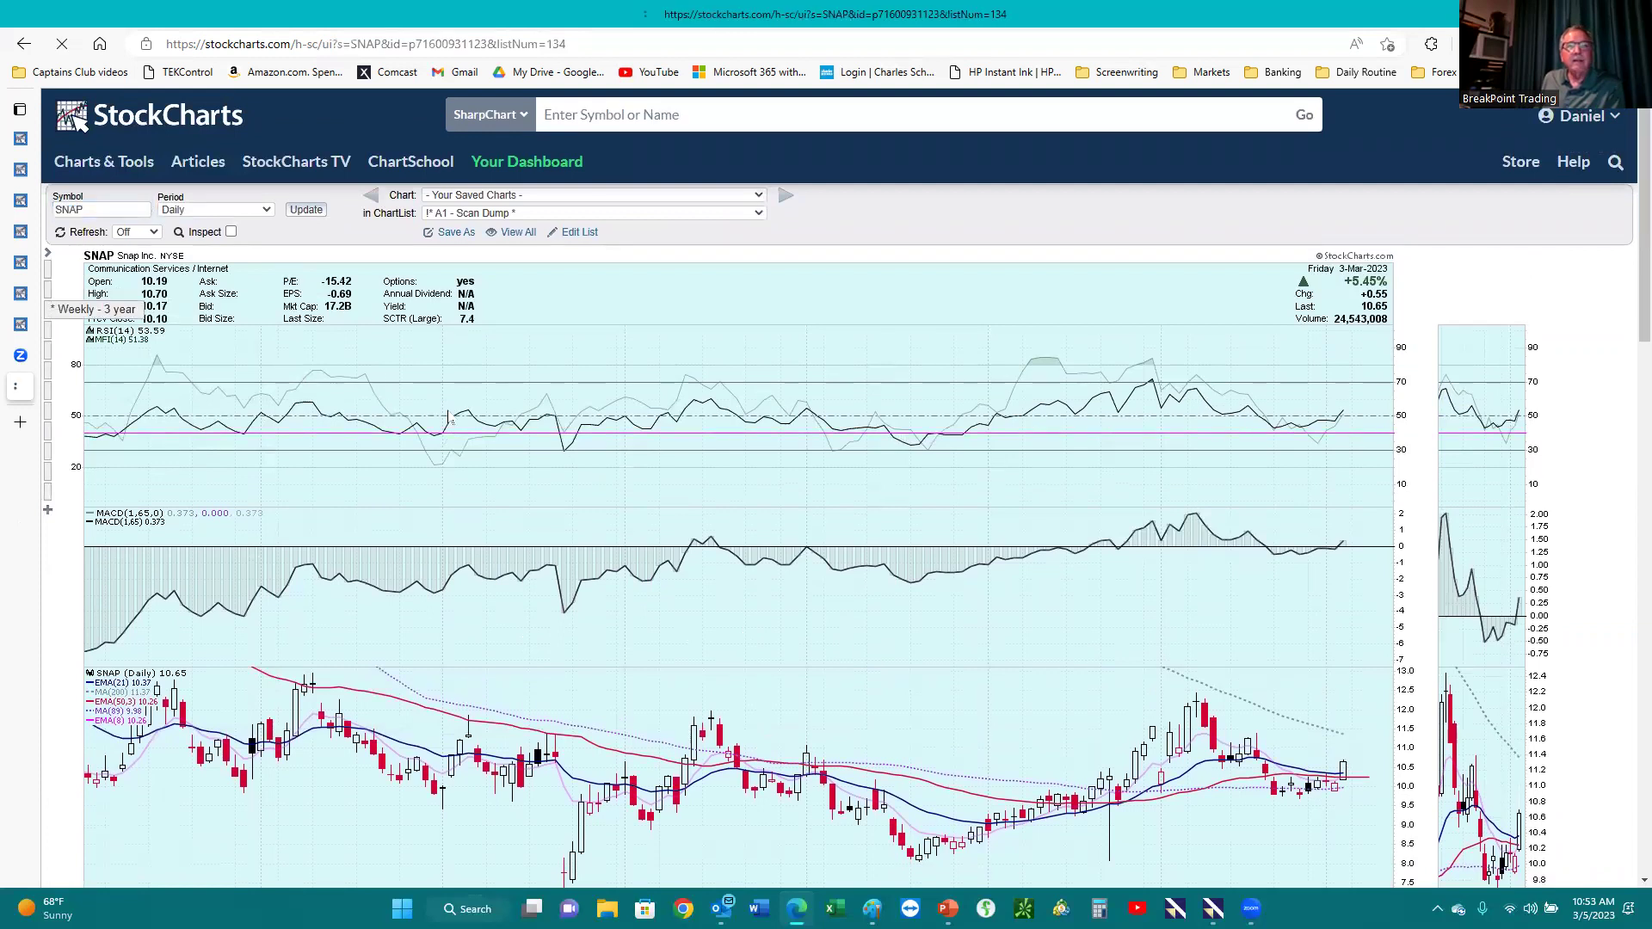
scroll(808, 486, "down", 3)
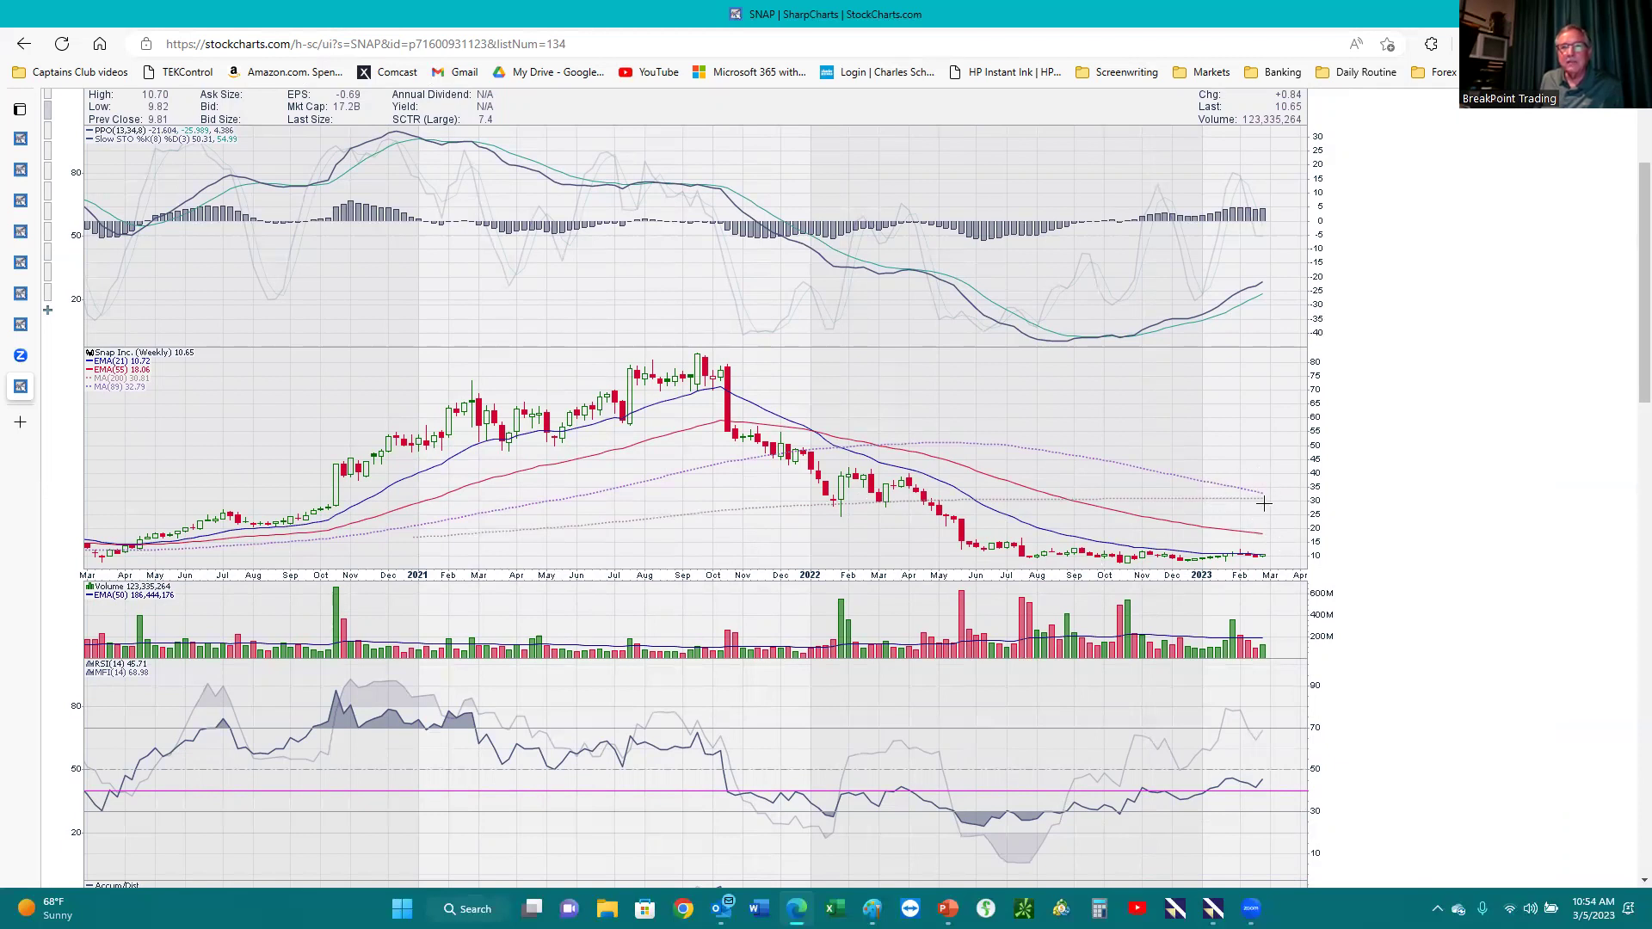
scroll(623, 532, "down", 2)
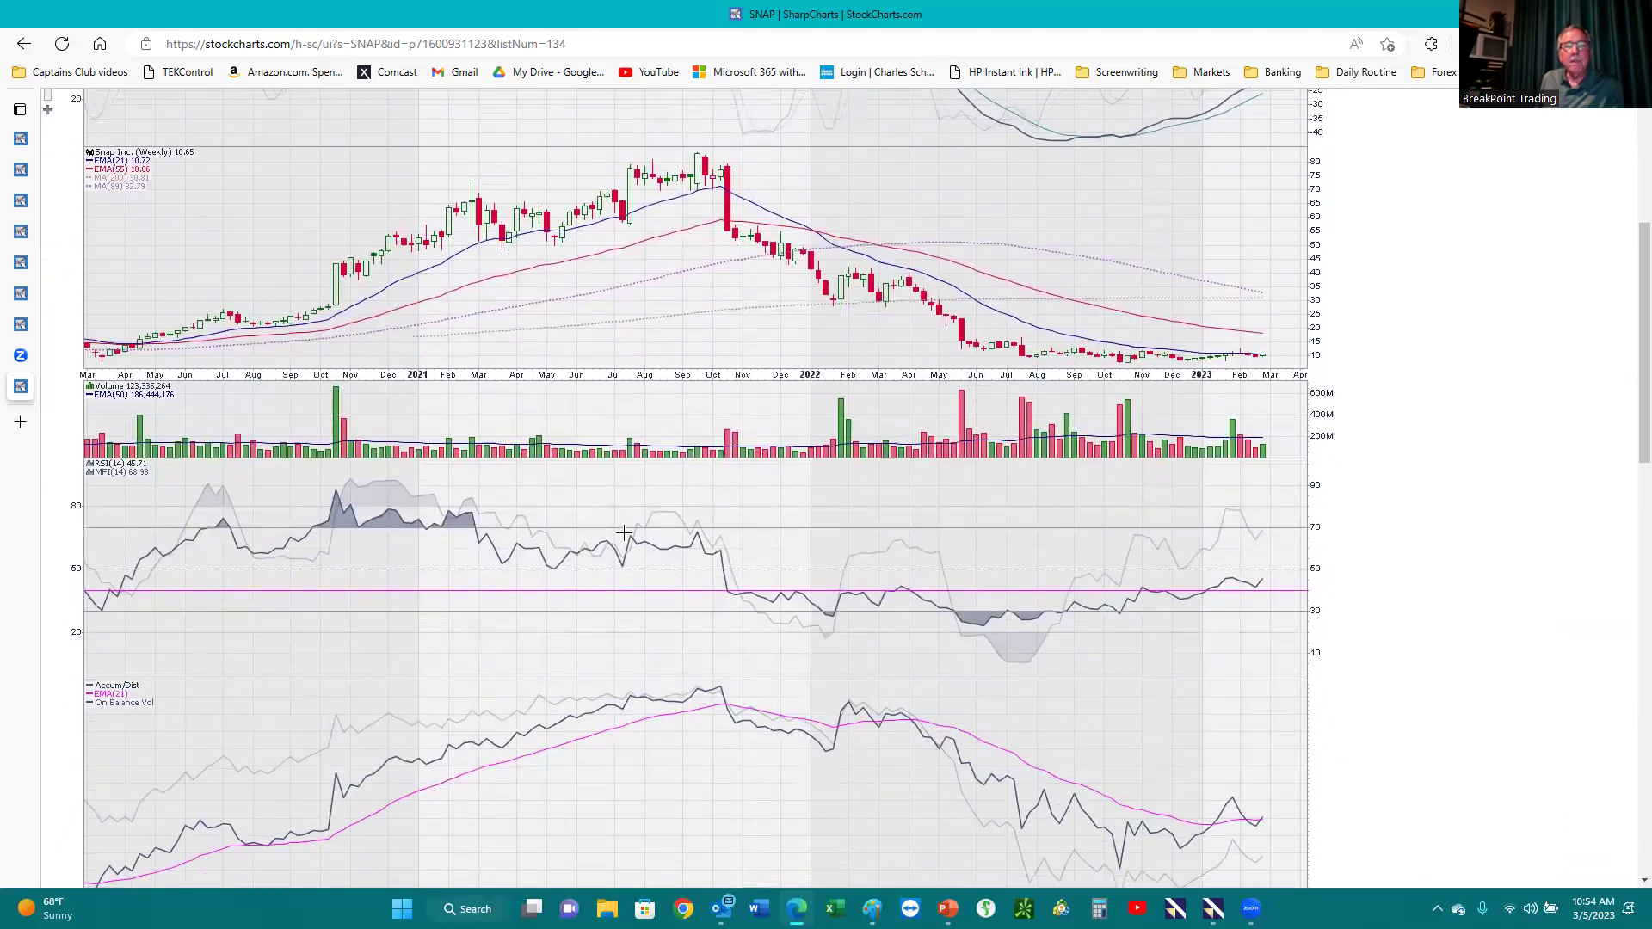
scroll(623, 533, "up", 4)
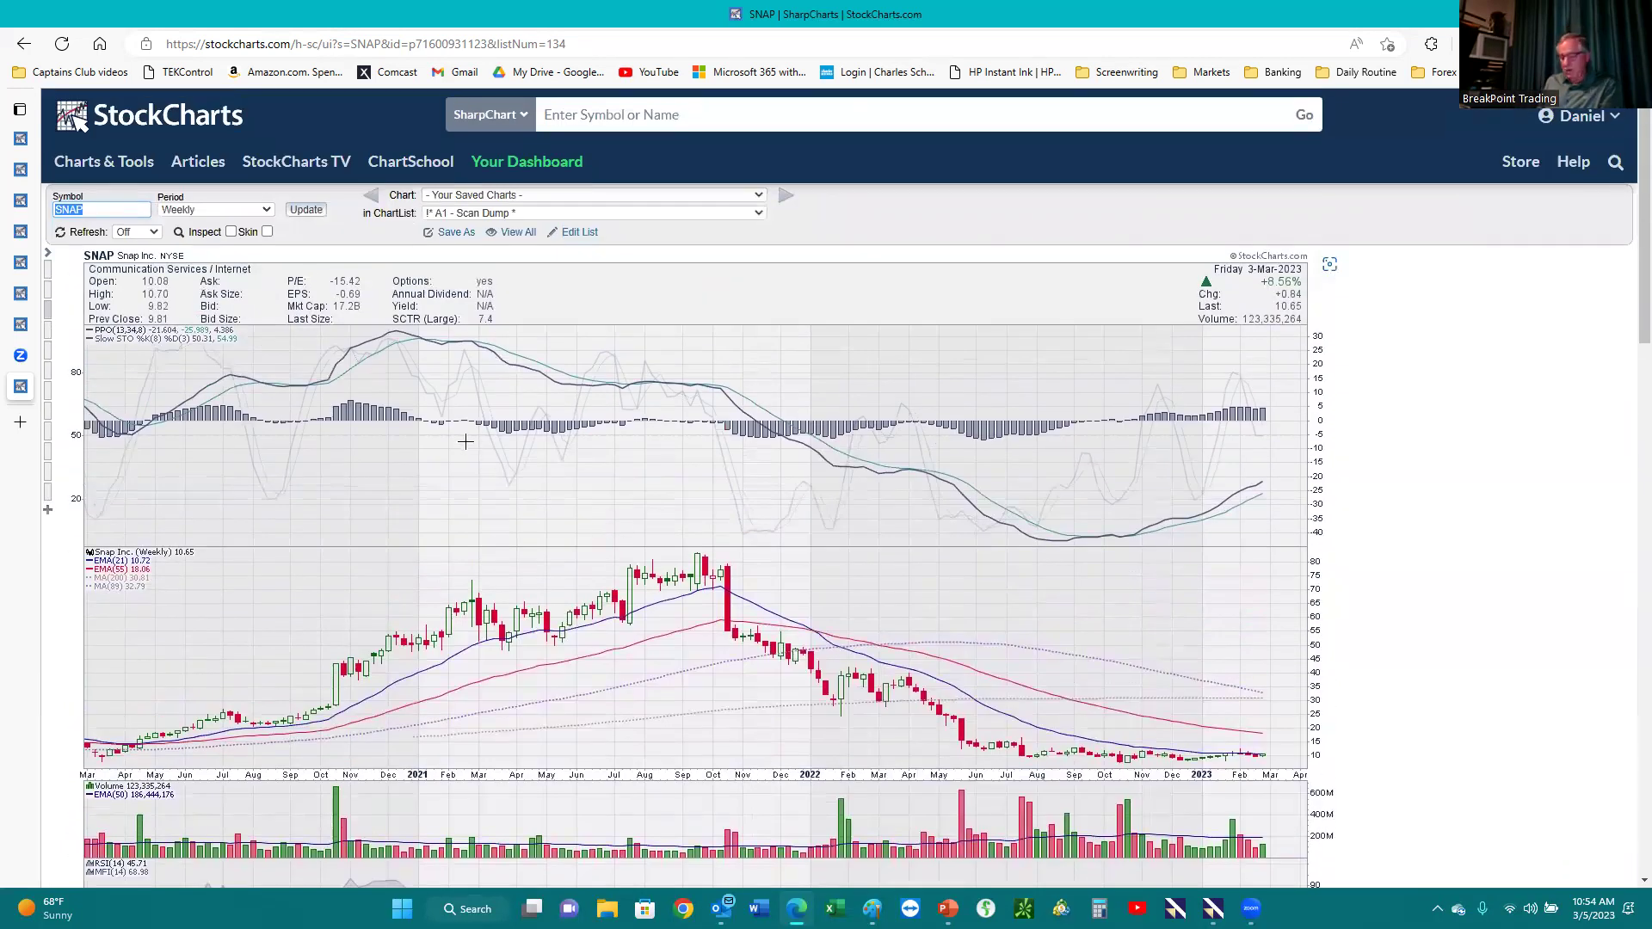
Change the charted symbol to DIS and review its weekly PPO, price against the moving averages, volume and RSI
type("dis")
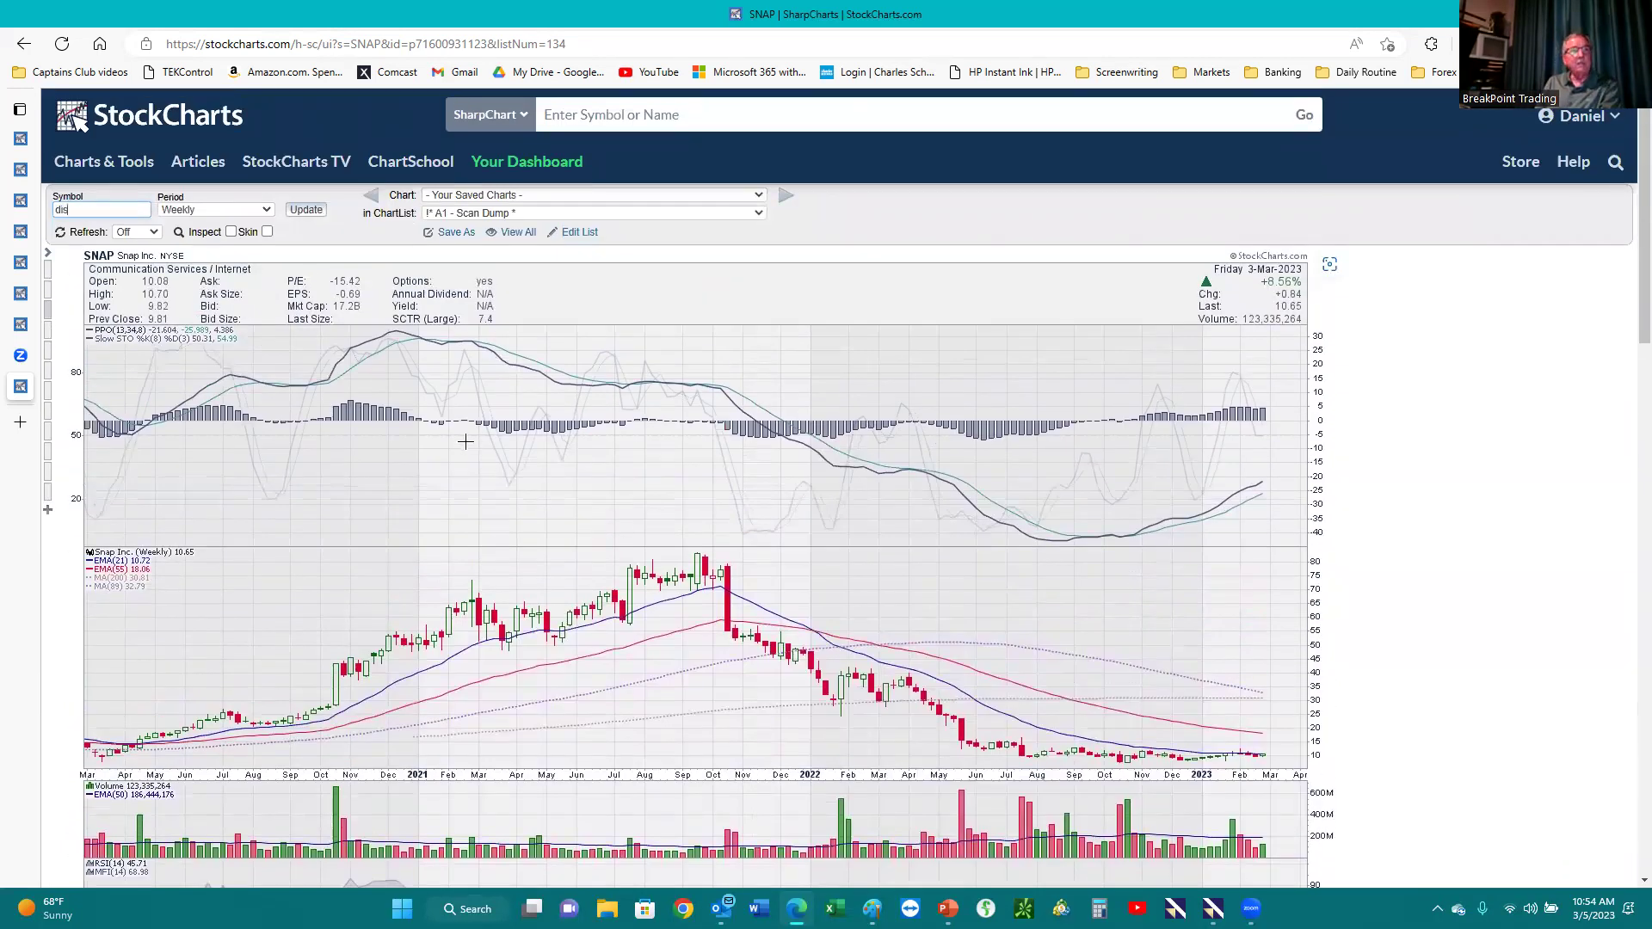
key("Return")
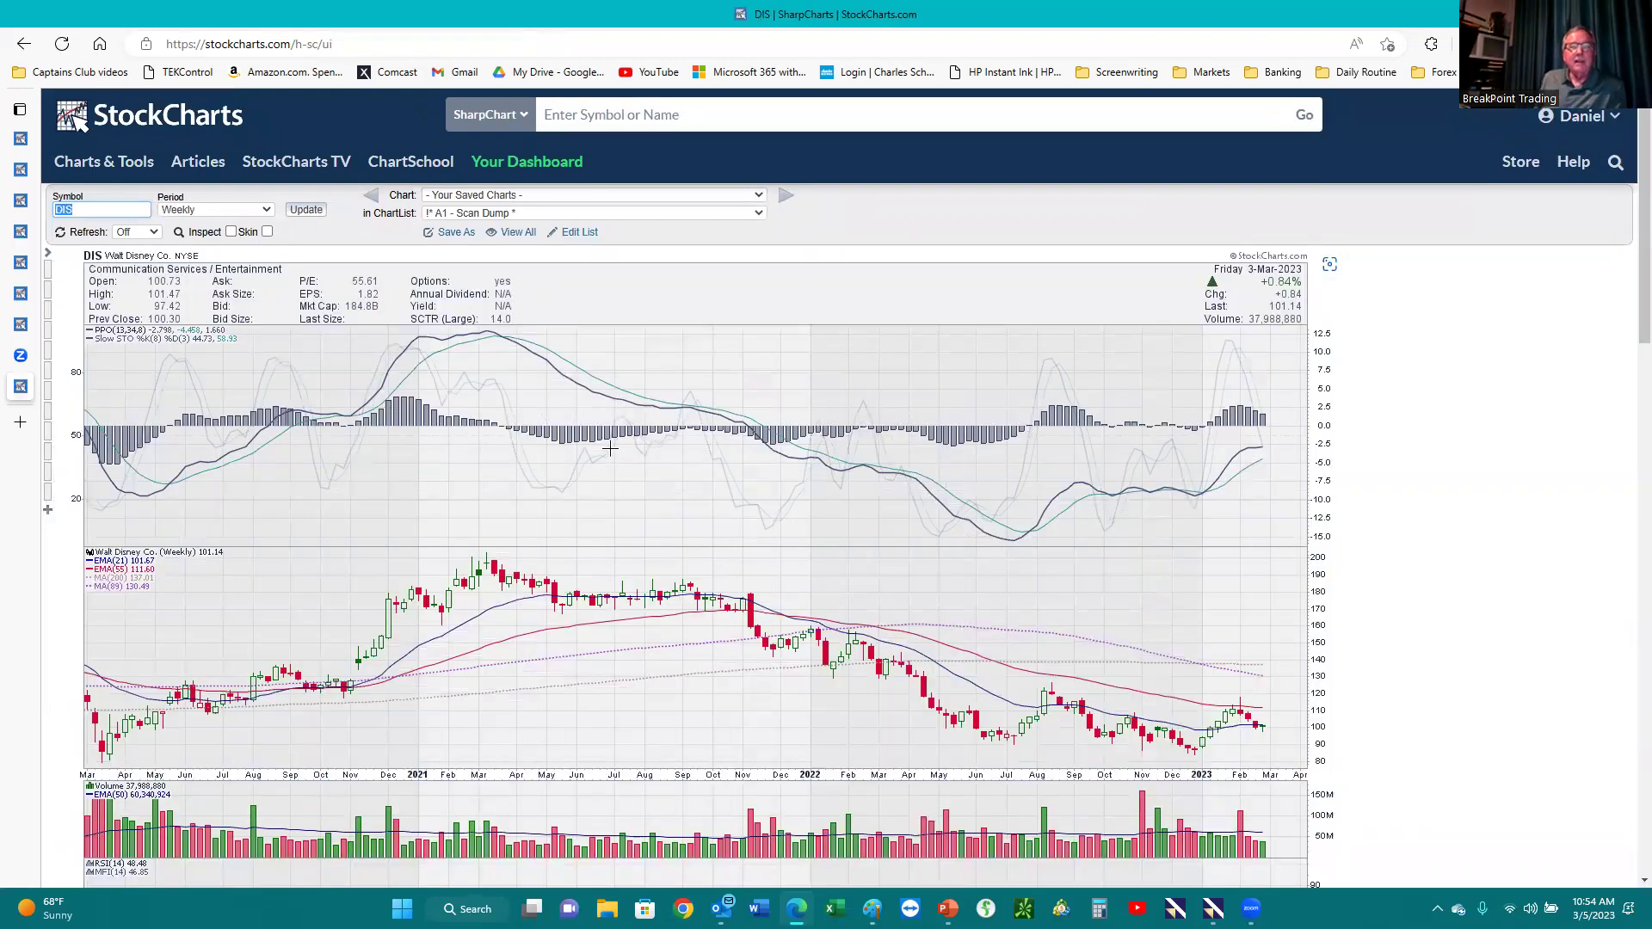
scroll(801, 469, "down", 2)
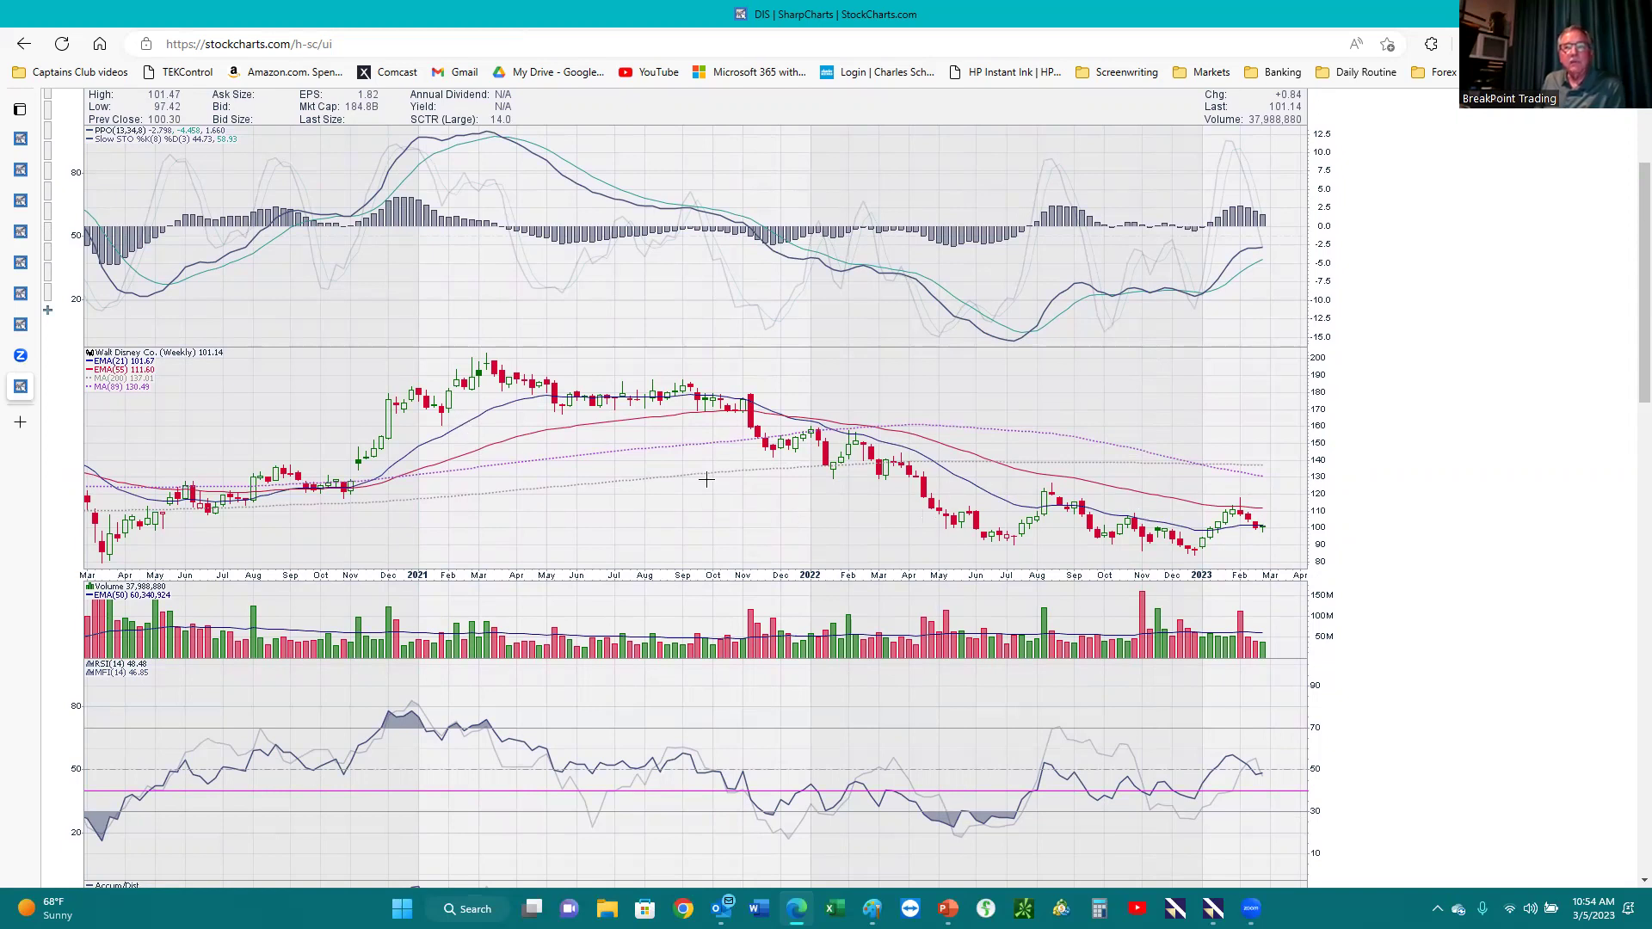
scroll(702, 480, "down", 2)
scroll(701, 480, "down", 2)
scroll(701, 482, "up", 7)
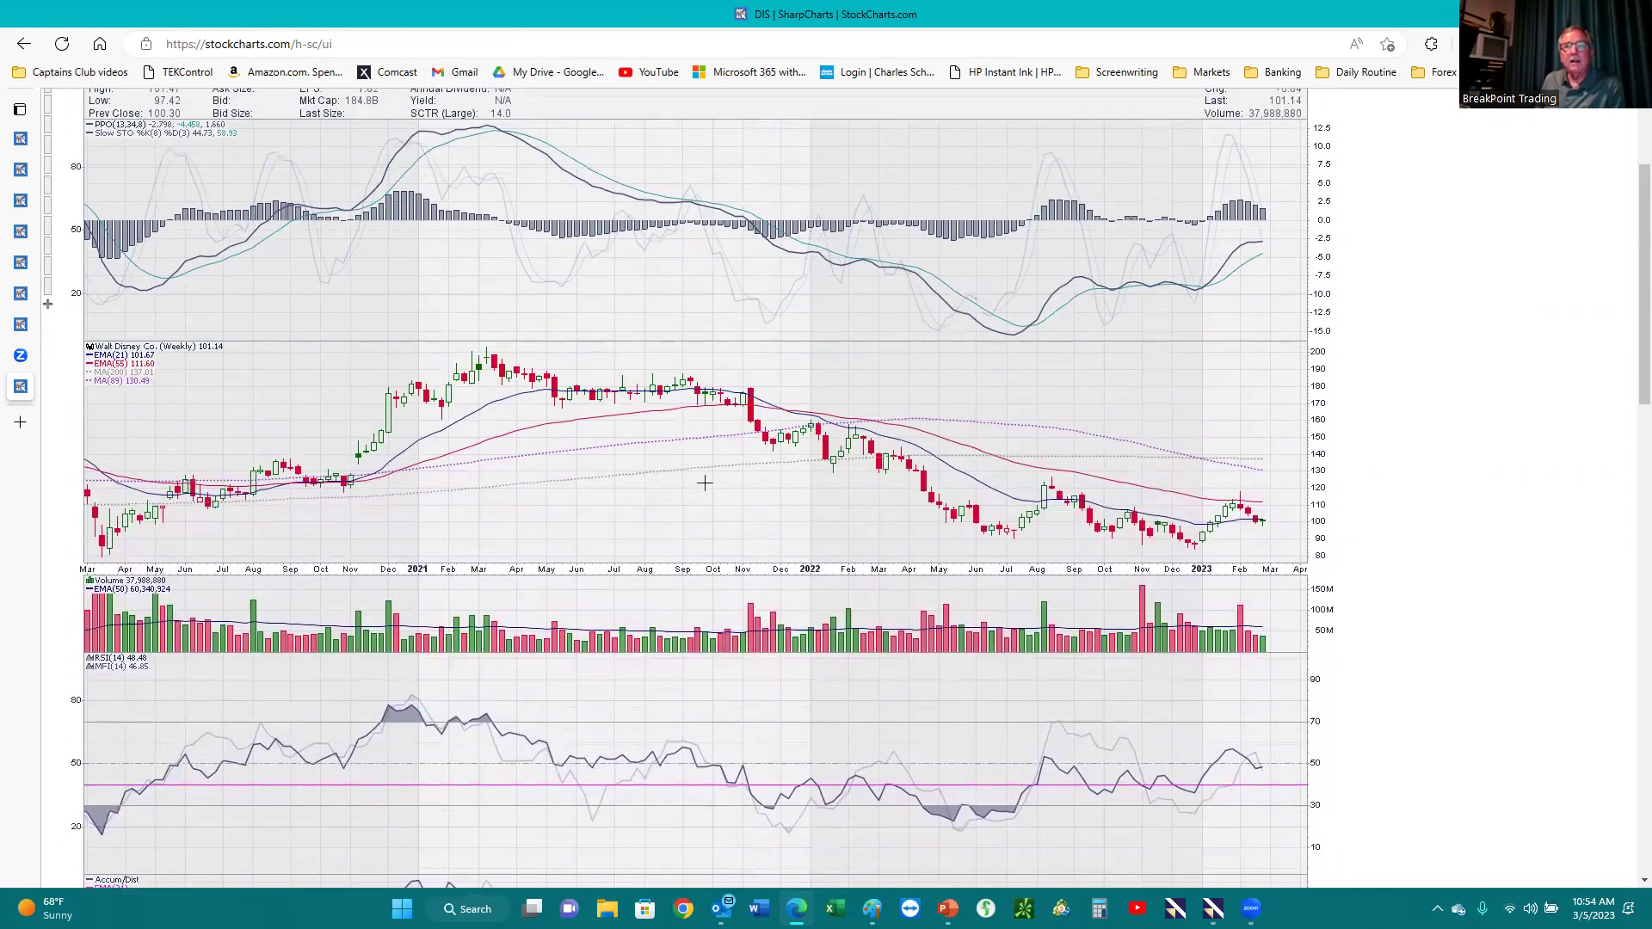
Switch DIS to the default daily chart style and examine its RSI, MACD, moving averages, volume, accumulation/distribution and PPO
key("Return")
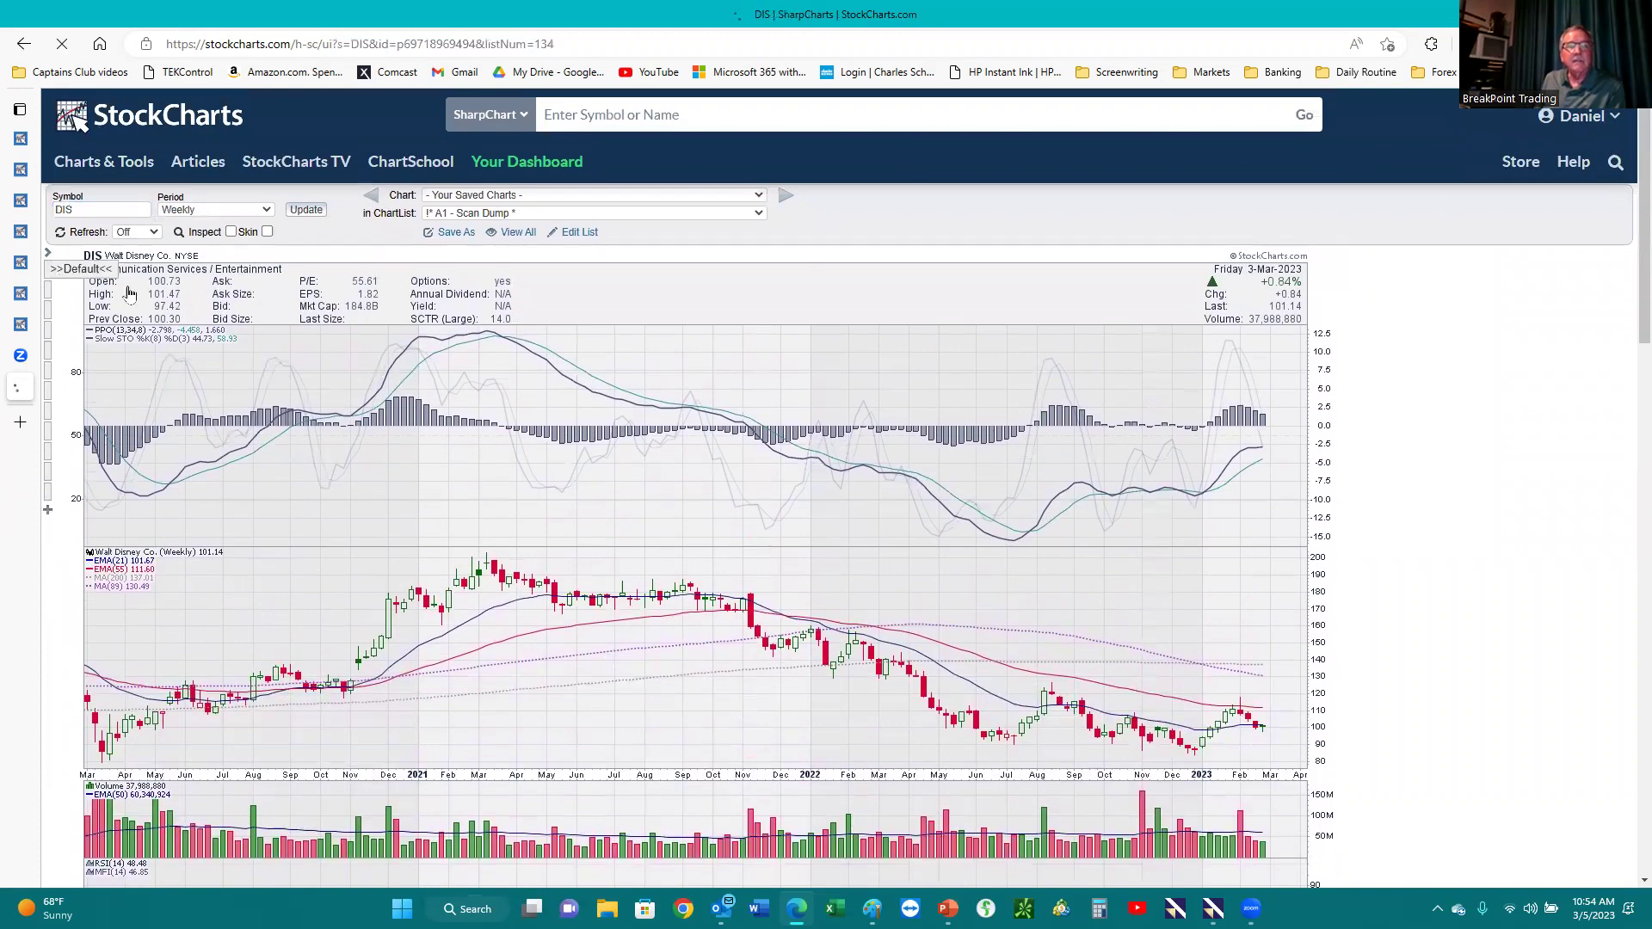
scroll(1170, 618, "down", 2)
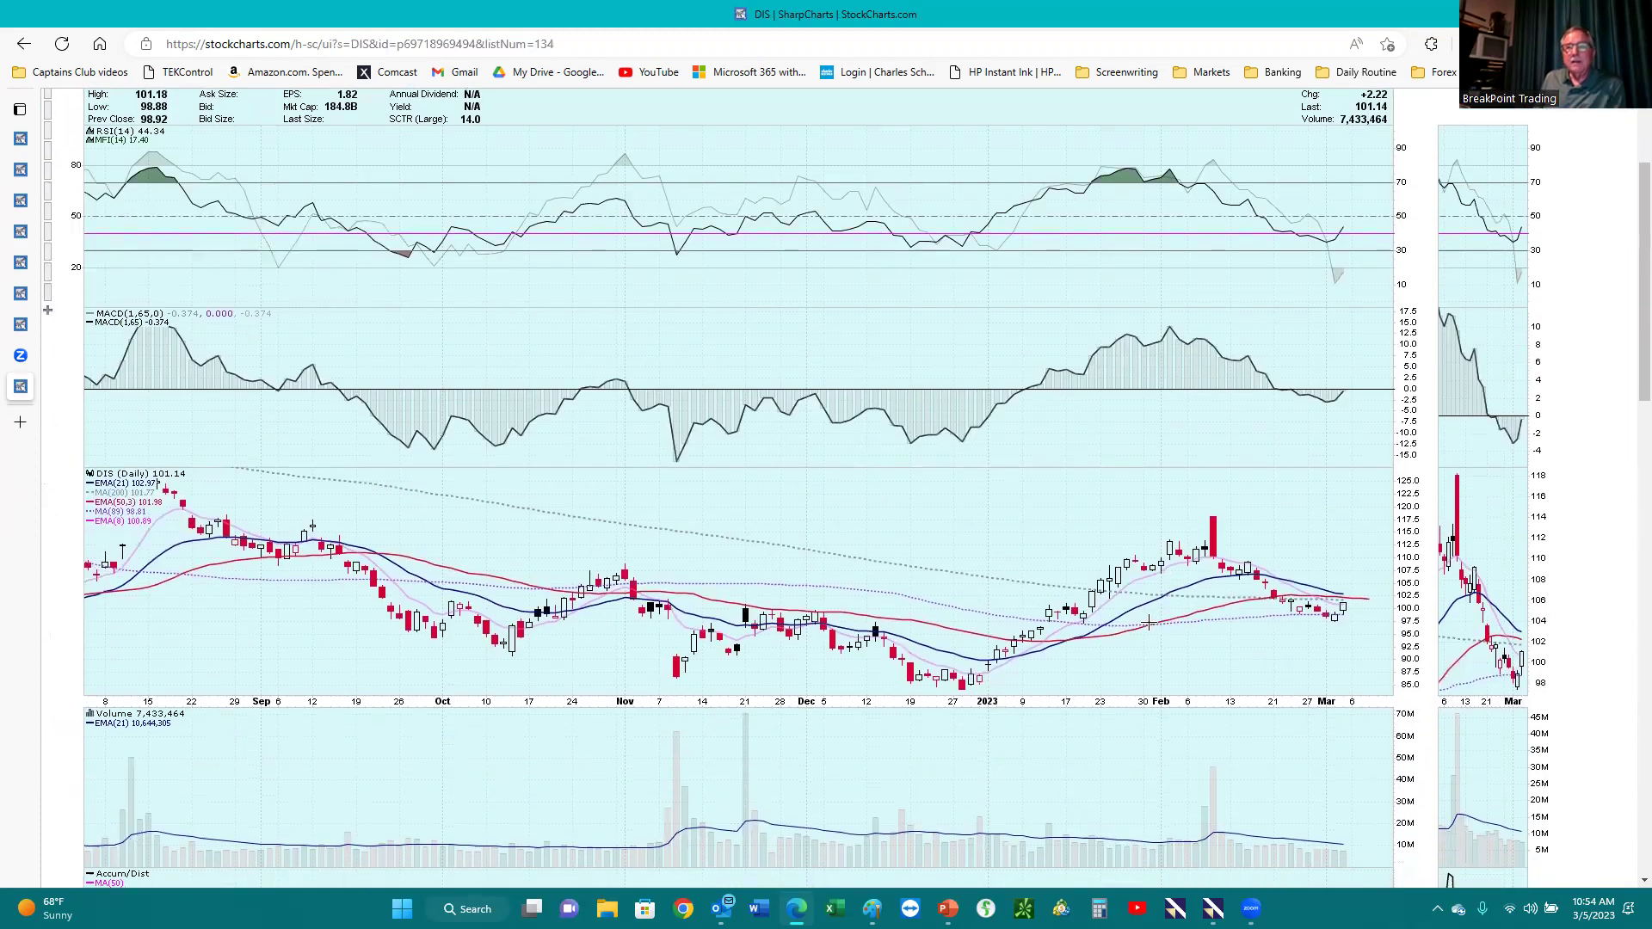
scroll(1113, 619, "down", 2)
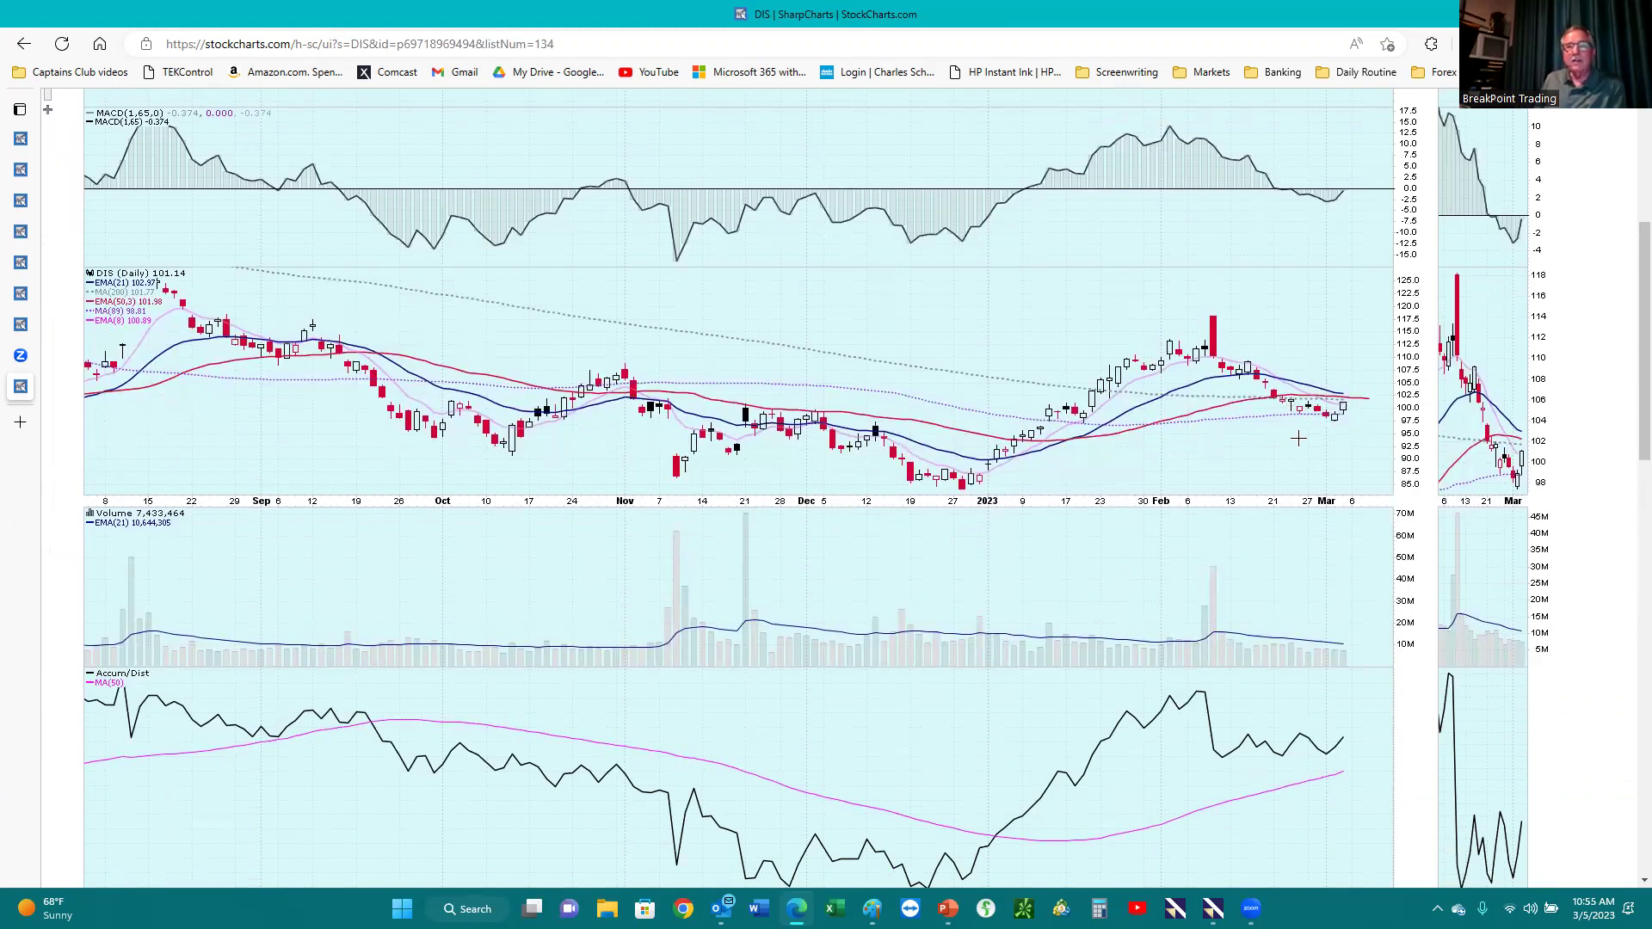
scroll(1155, 509, "down", 2)
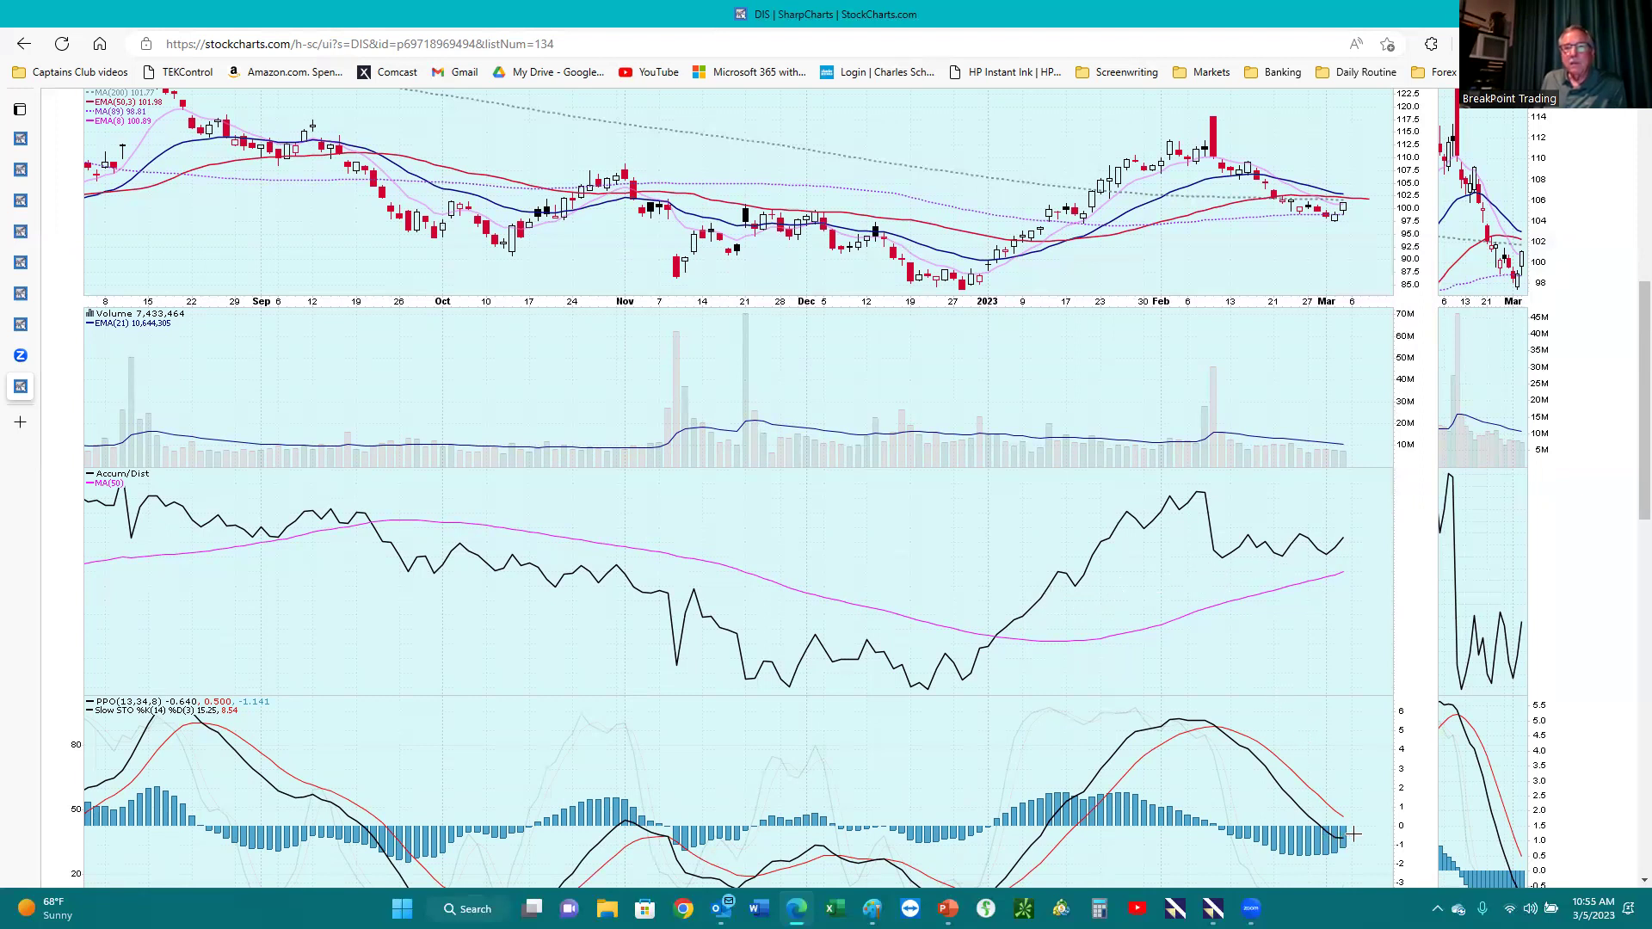
scroll(1302, 574, "up", 2)
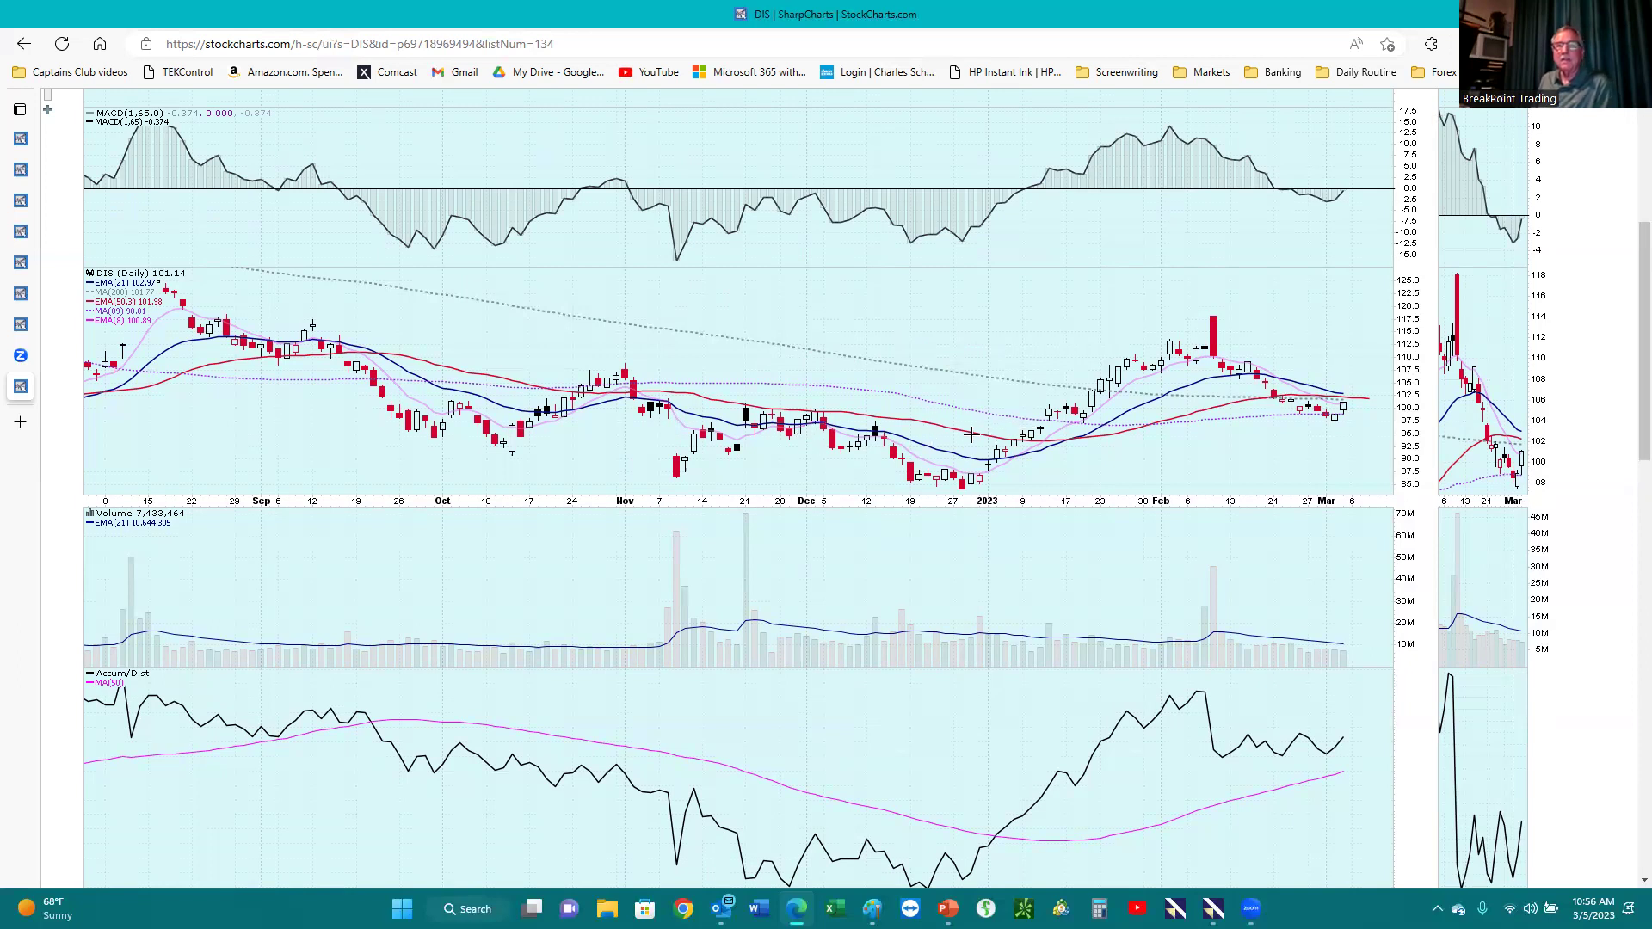
scroll(971, 434, "up", 5)
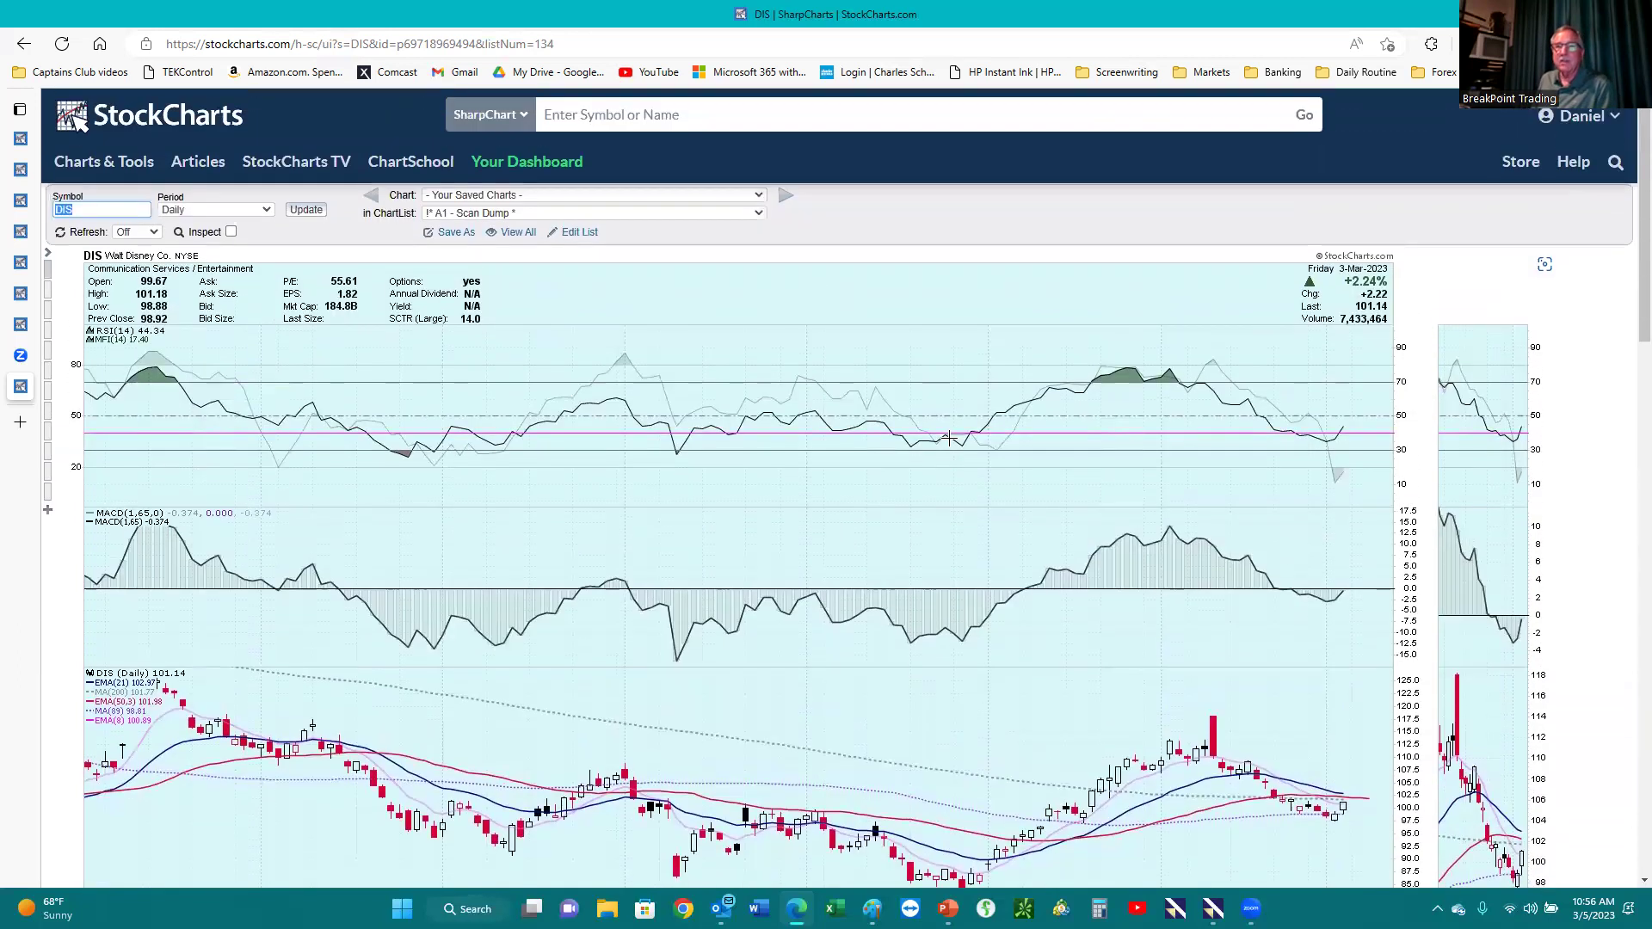
scroll(949, 439, "down", 10)
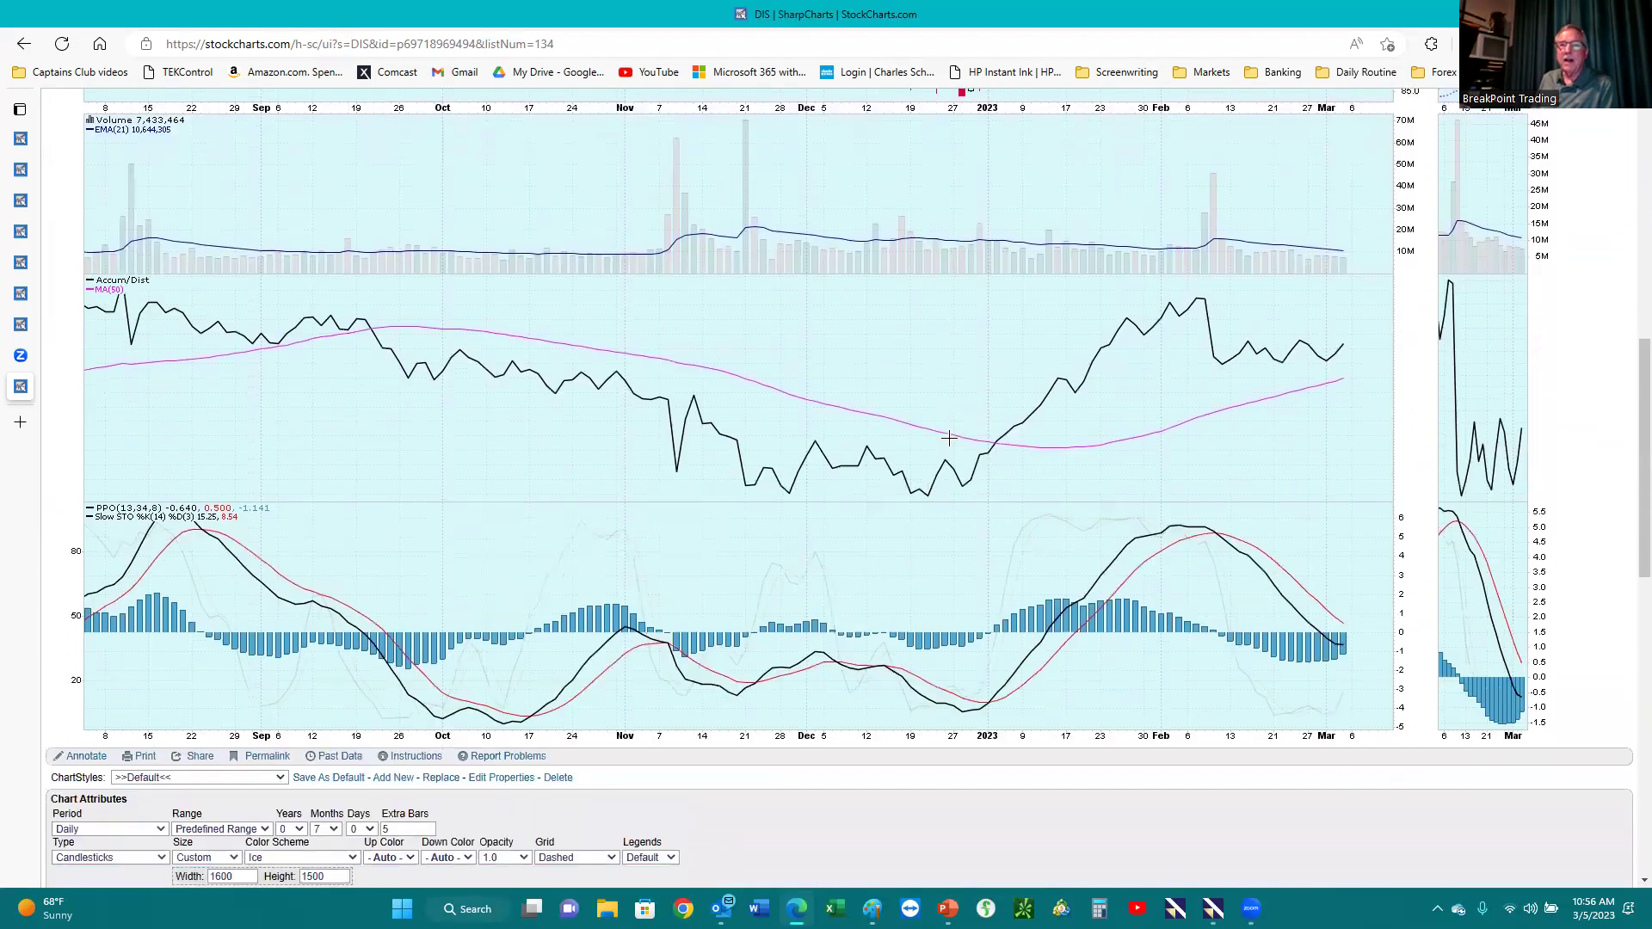
scroll(950, 439, "up", 5)
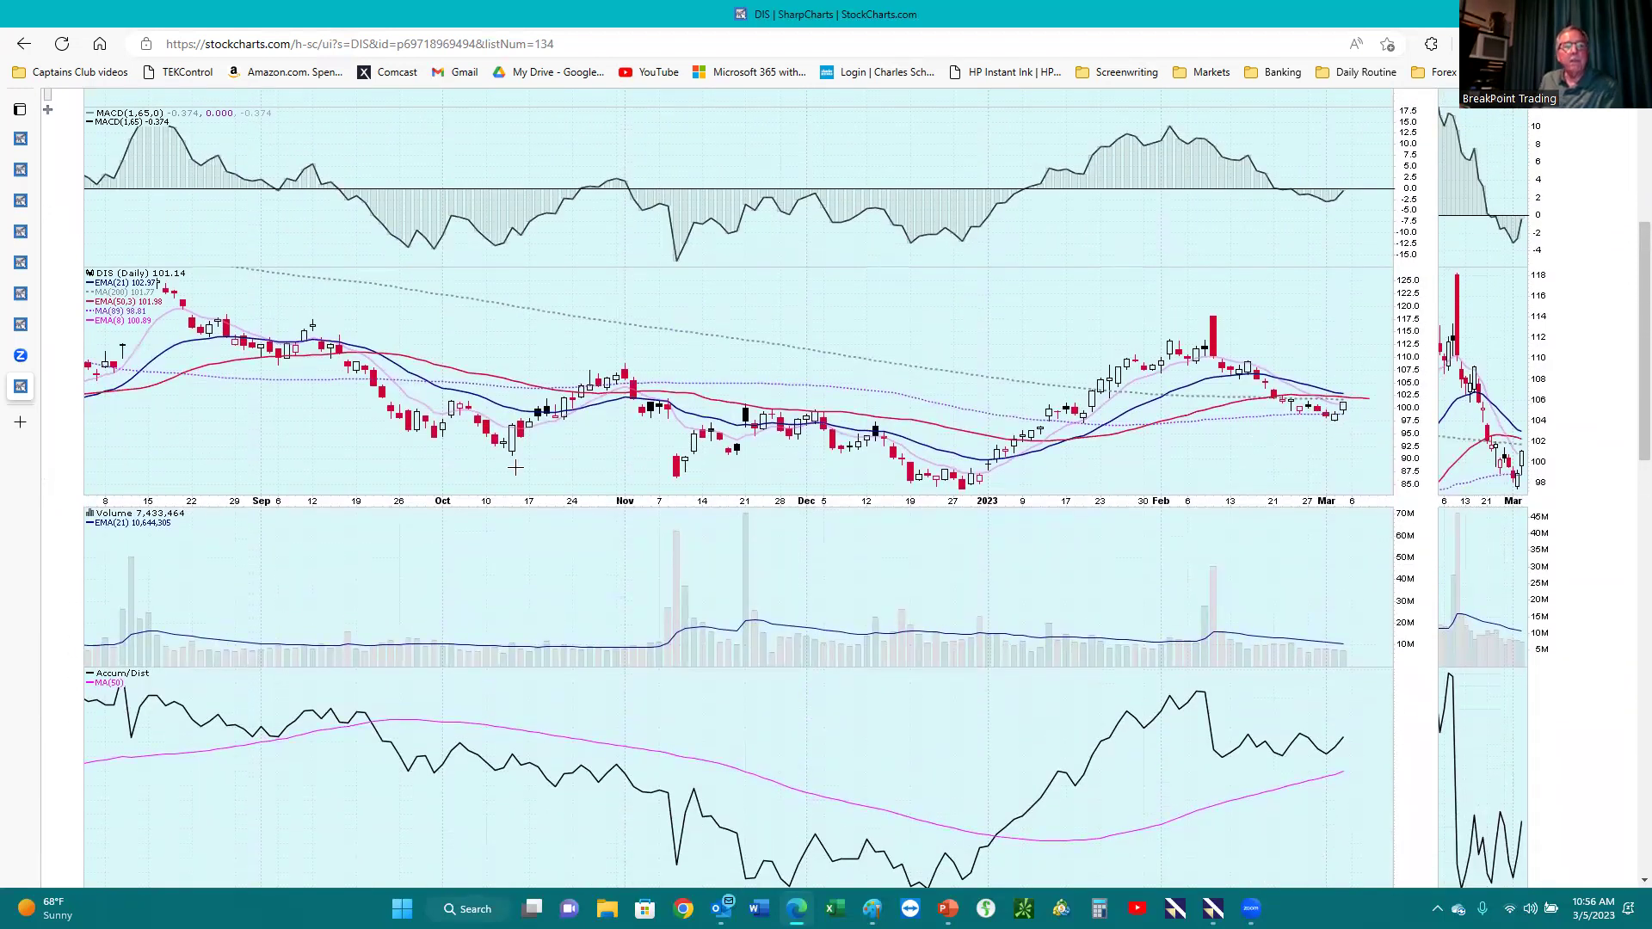
scroll(515, 467, "up", 3)
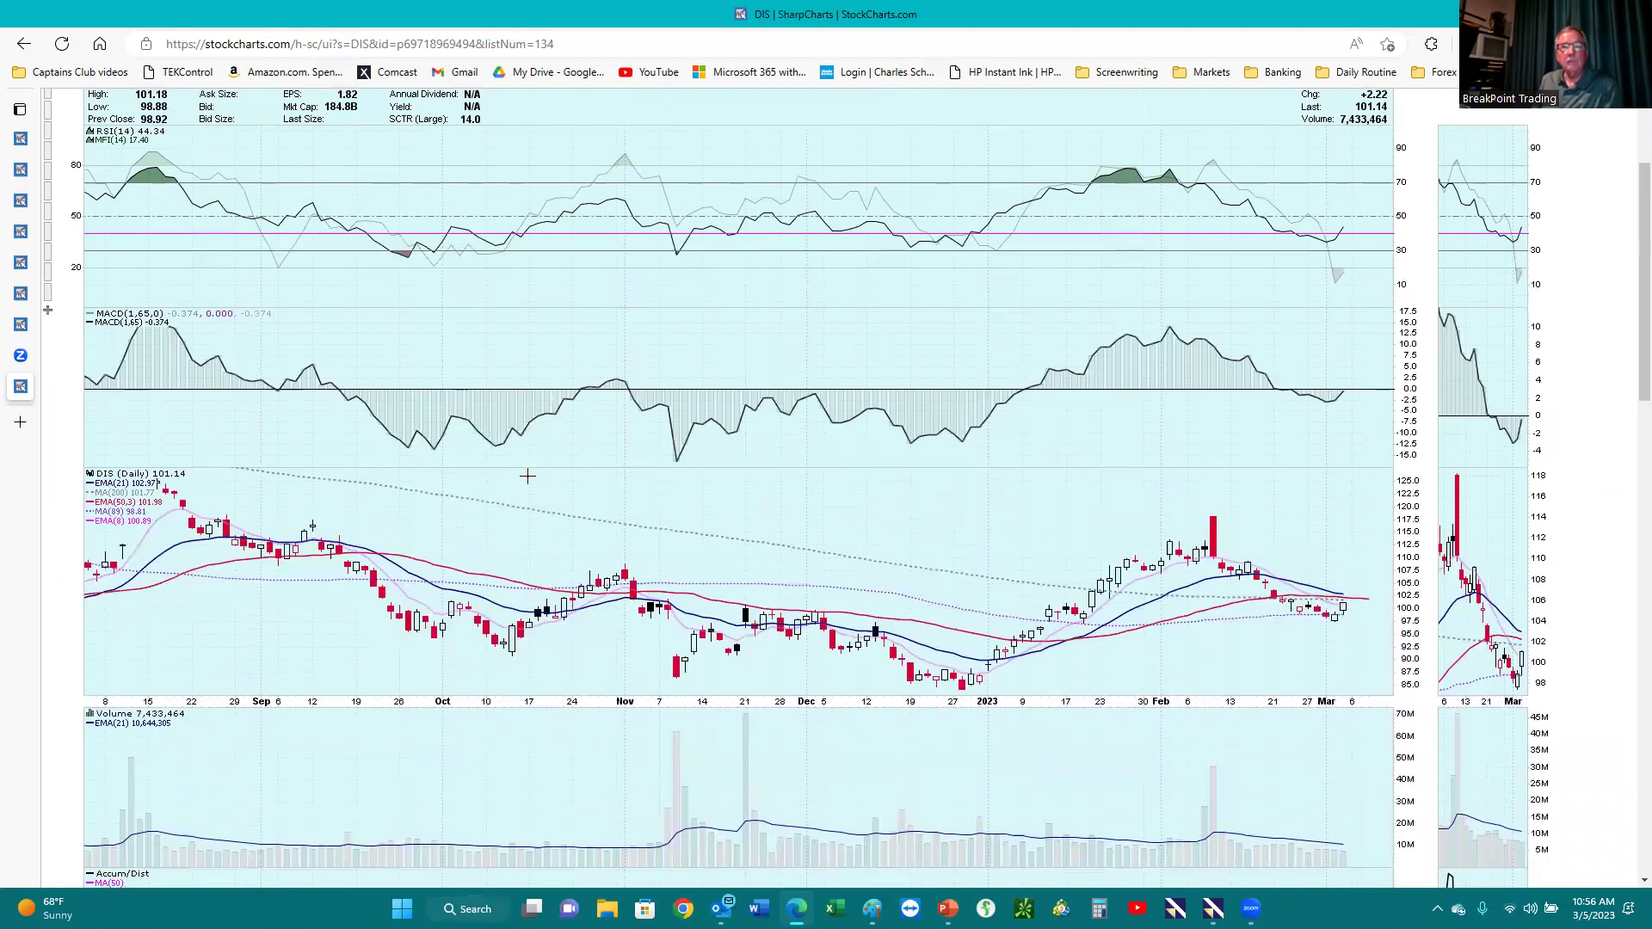
Switch to the PowerPoint presentation showing the Weekly Market Summary Newsletter slide with the economic calendar
mouse_move(950, 899)
left_click(950, 867)
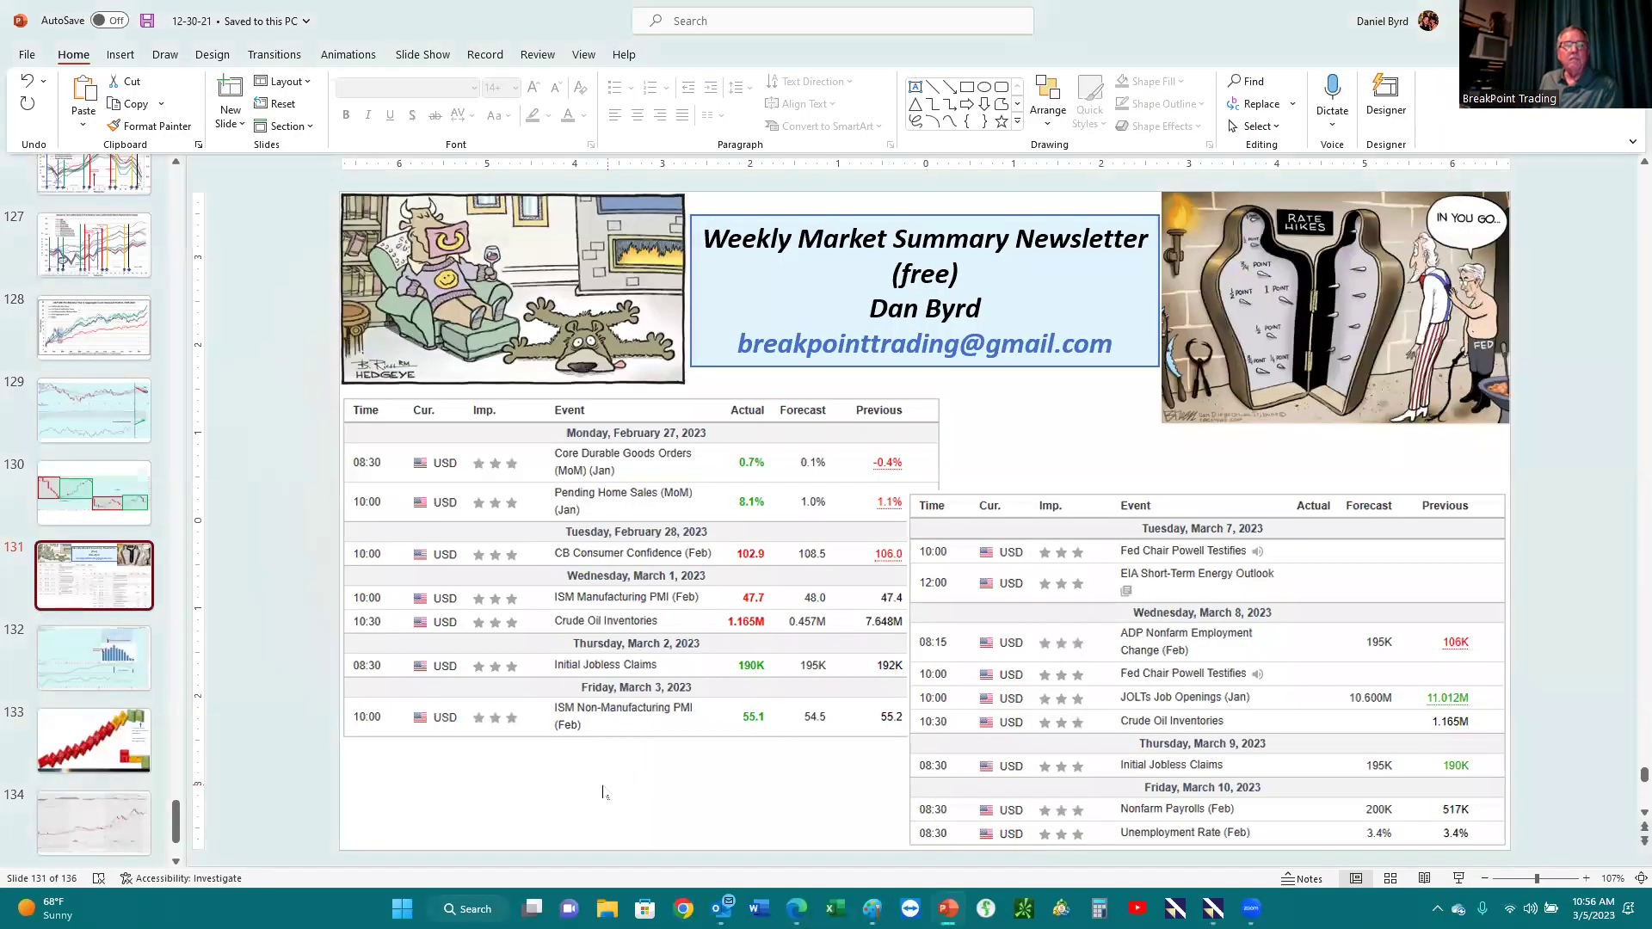